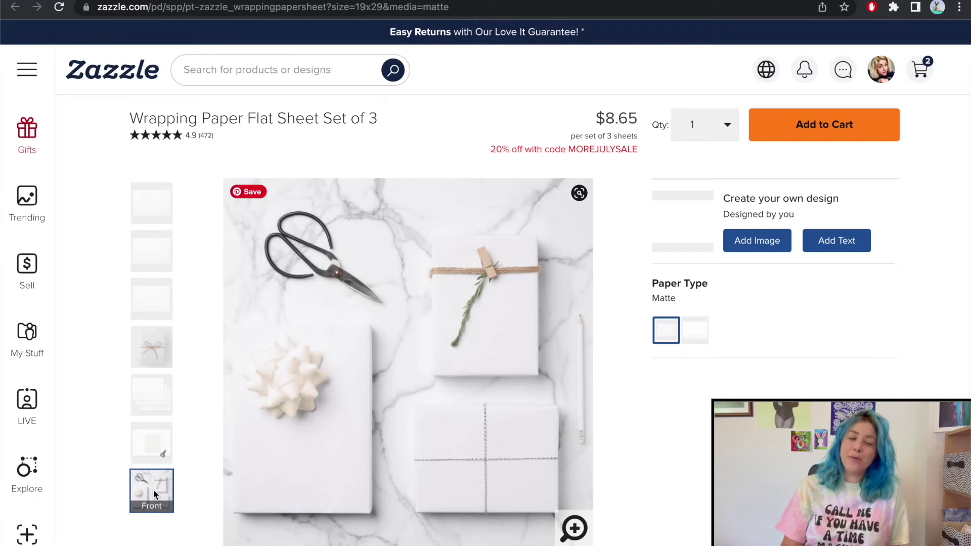
Open the wrapping paper set for image customization and add the uploaded pink pattern with teal butterflies to the Front sheet.
click(749, 240)
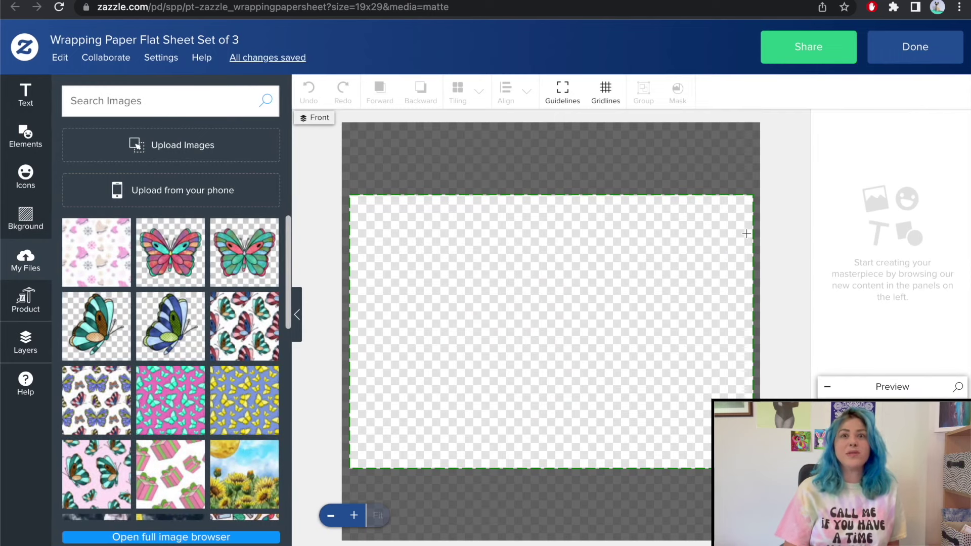
click(26, 338)
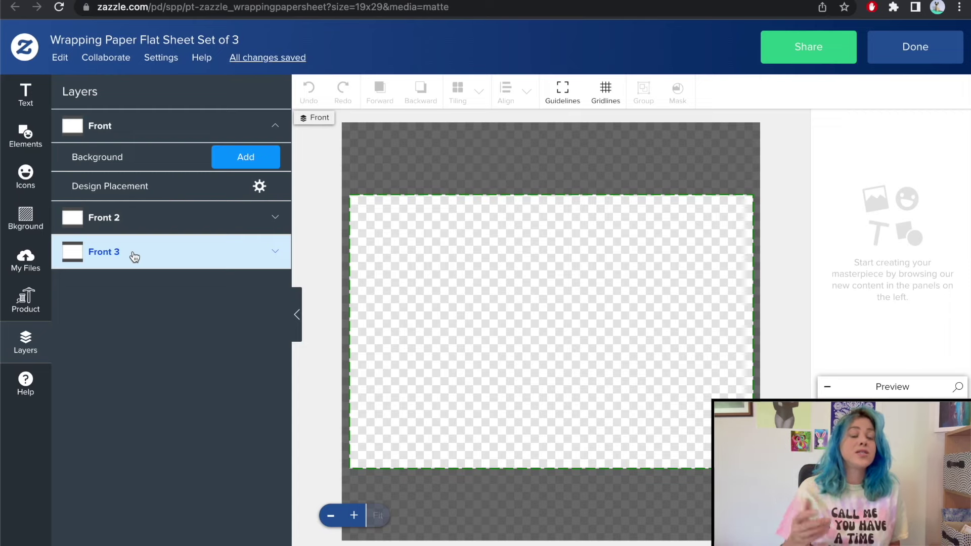
click(25, 267)
scroll(170, 388, down, 2)
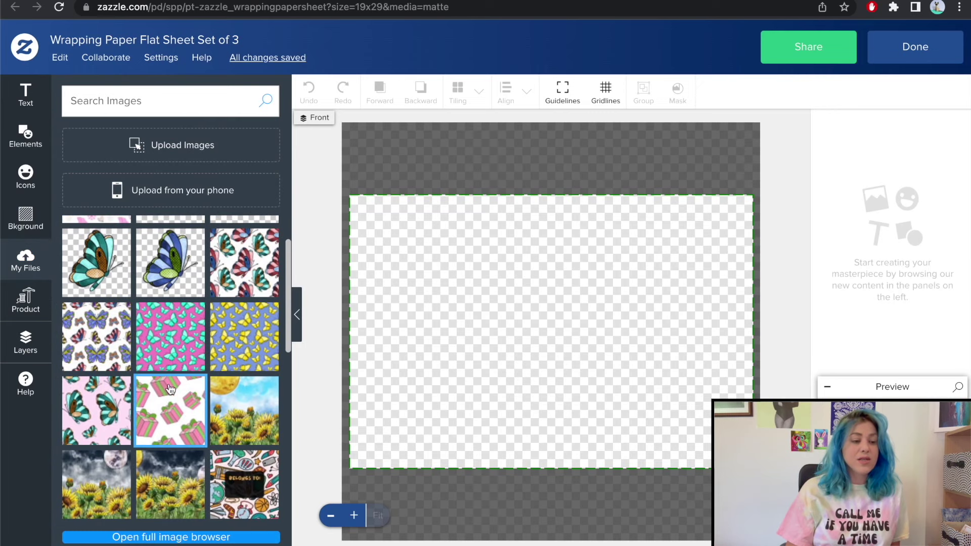
click(174, 347)
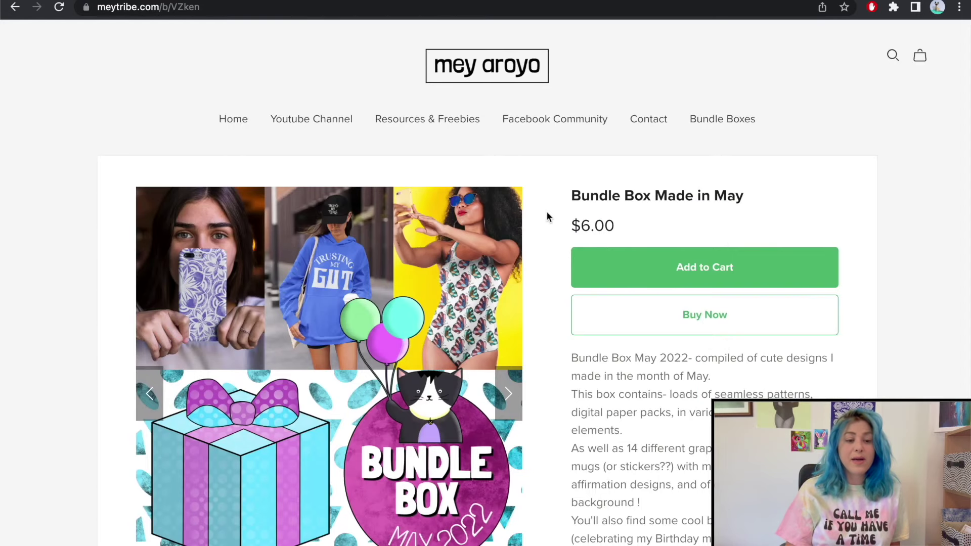
Examine the Bundle Box Made in May page's image gallery and description, then return to the Zazzle wrapping paper design.
scroll(548, 216, down, 2)
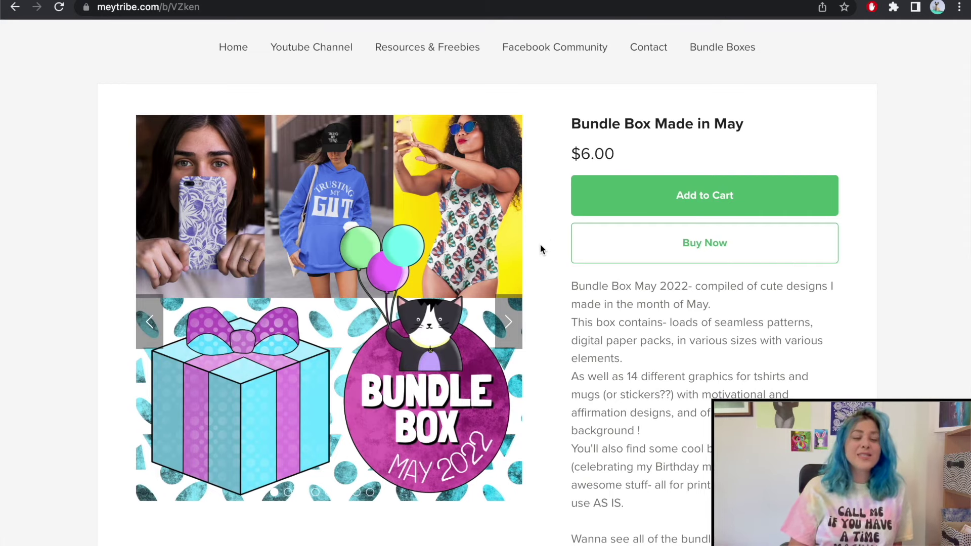
click(510, 325)
click(510, 345)
click(510, 345)
click(509, 345)
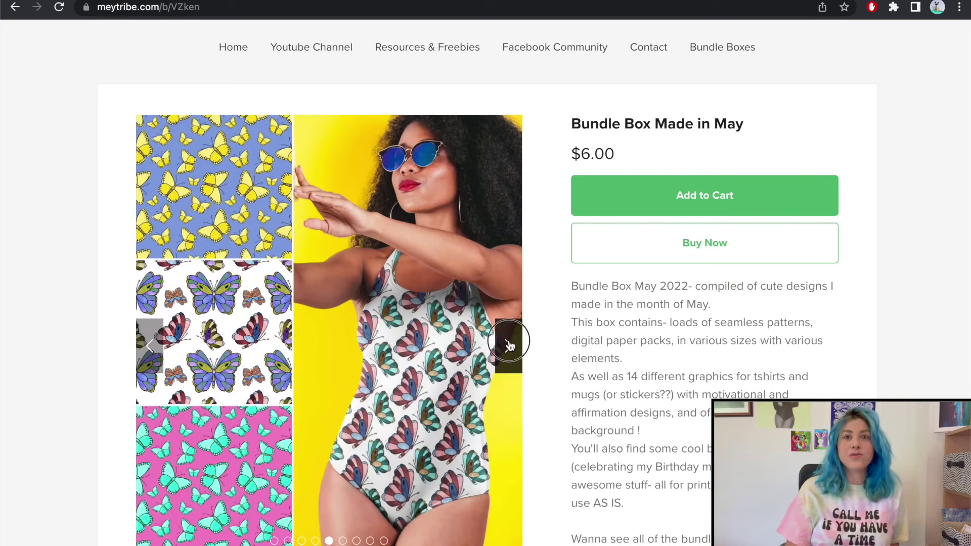
click(510, 345)
click(510, 346)
click(510, 346)
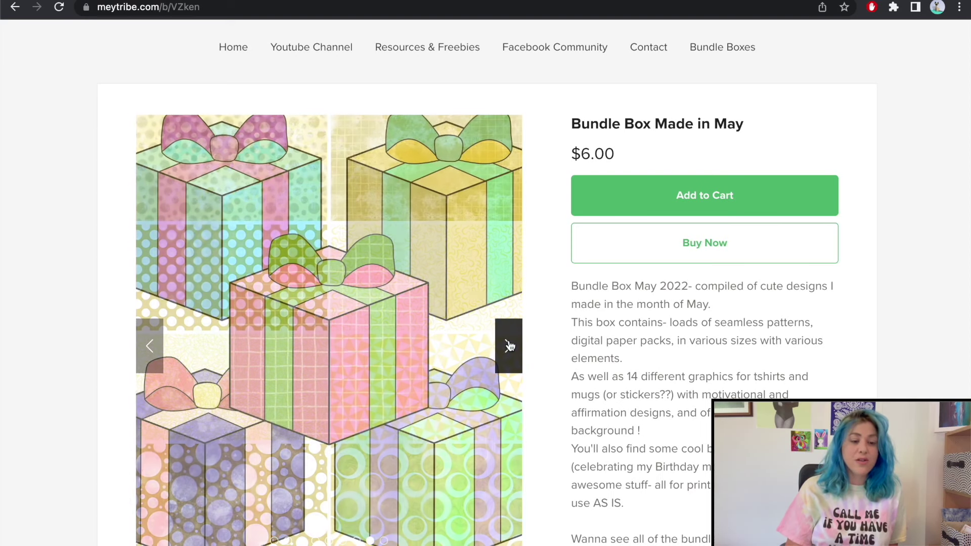
click(509, 345)
click(510, 345)
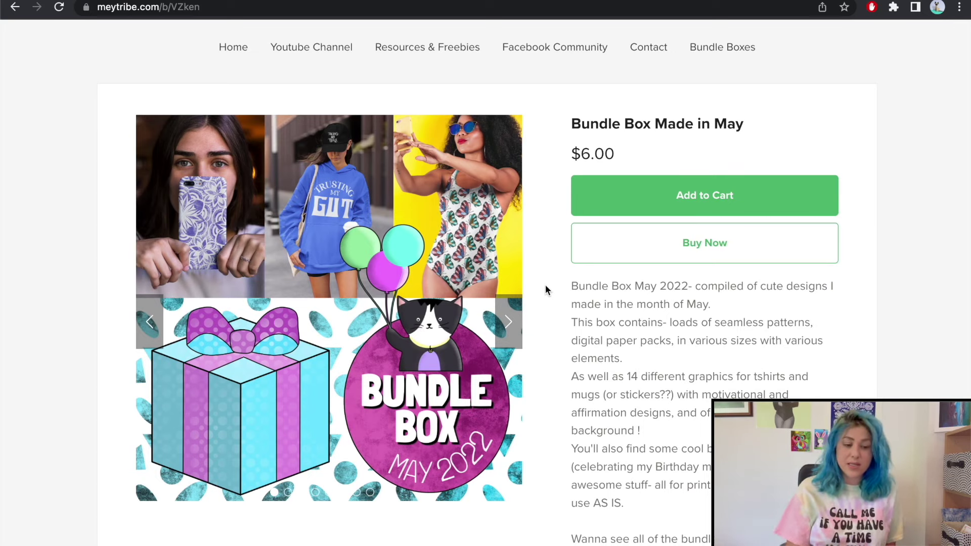
scroll(545, 285, down, 1)
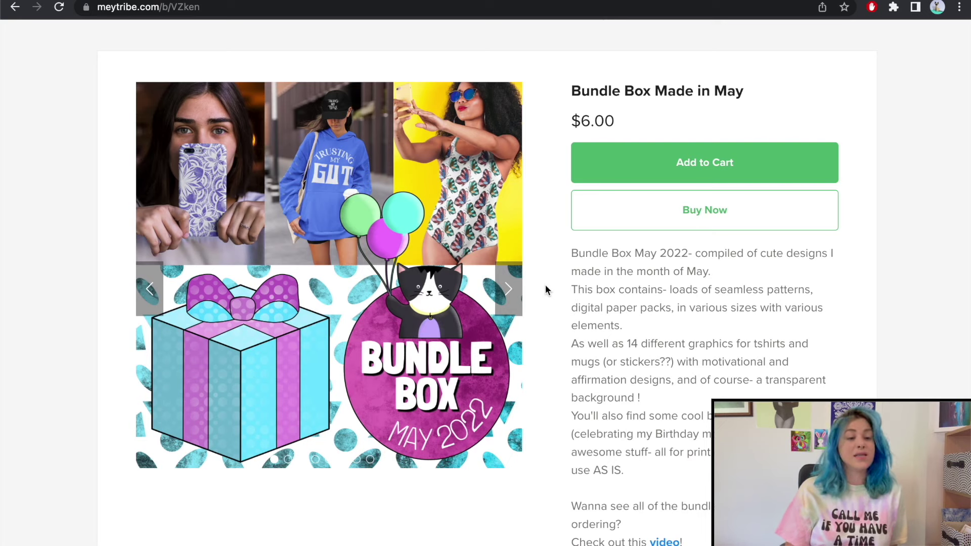
scroll(546, 283, up, 2)
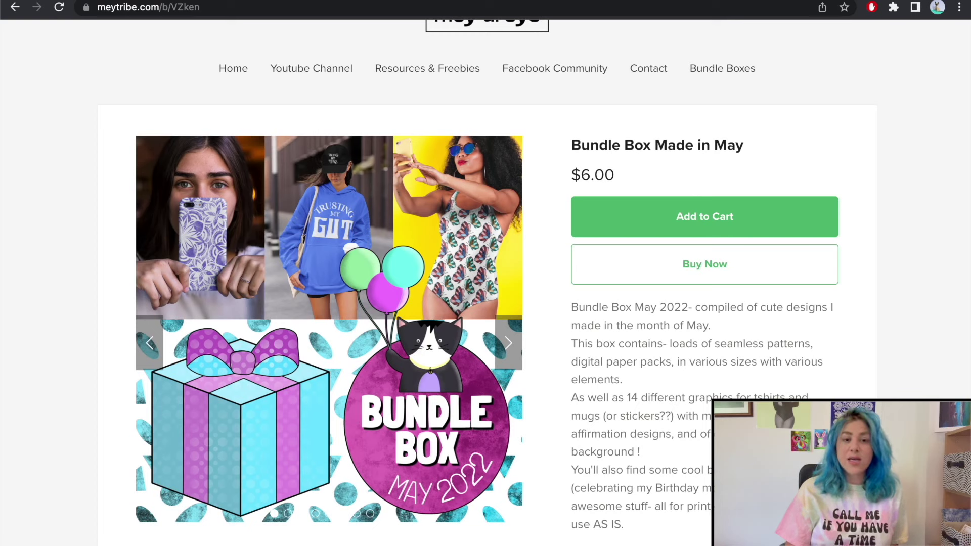
key(ctrl+Tab)
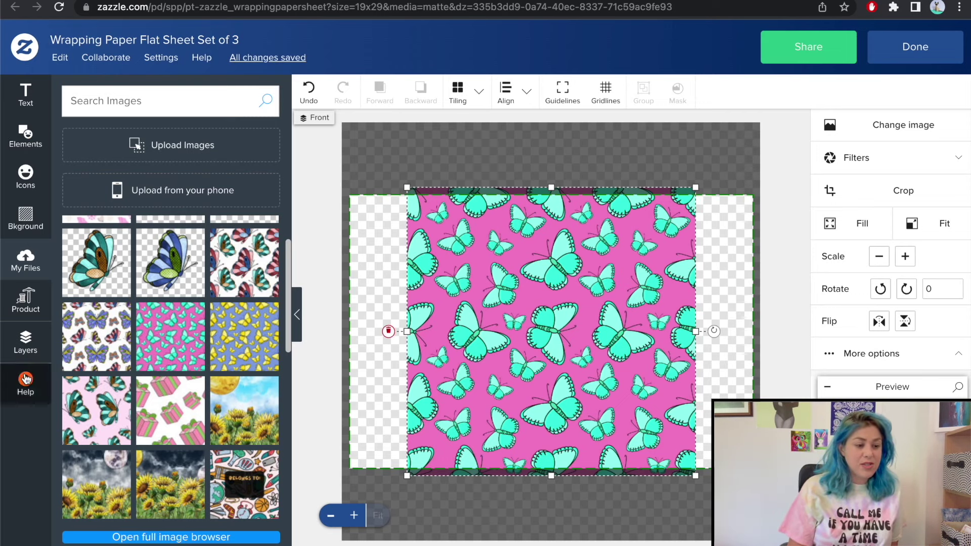
Scale the pink butterfly pattern on the Front sheet down to about 13.37 in square.
click(25, 301)
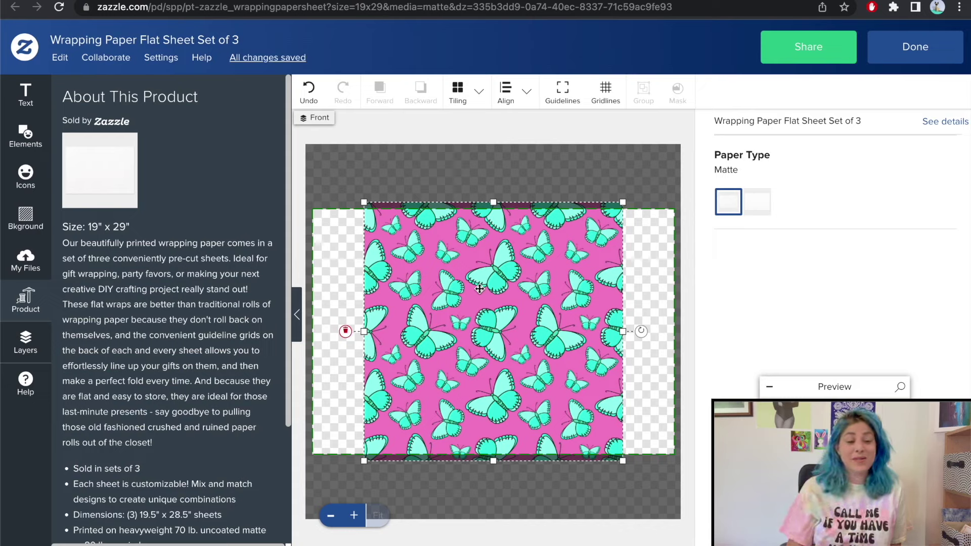
drag(625, 202, 486, 338)
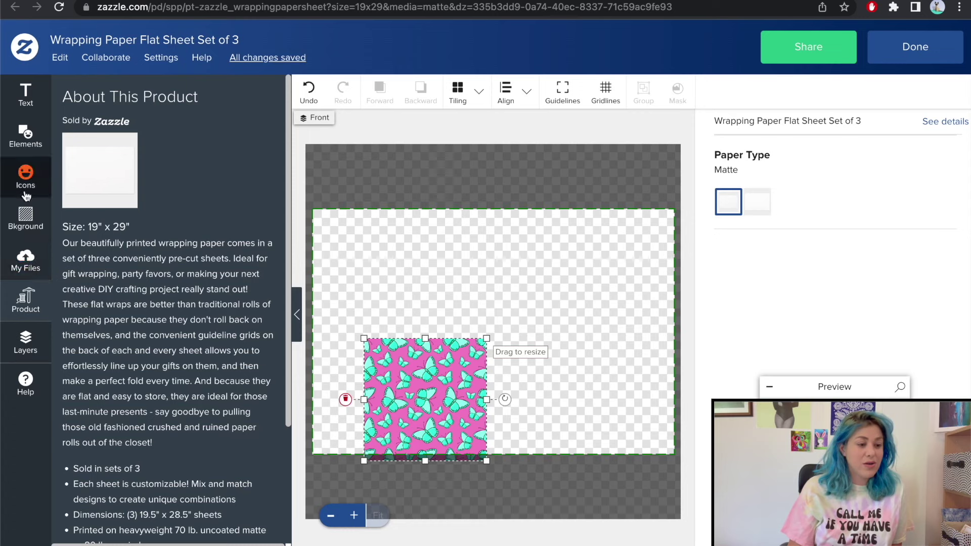
click(29, 256)
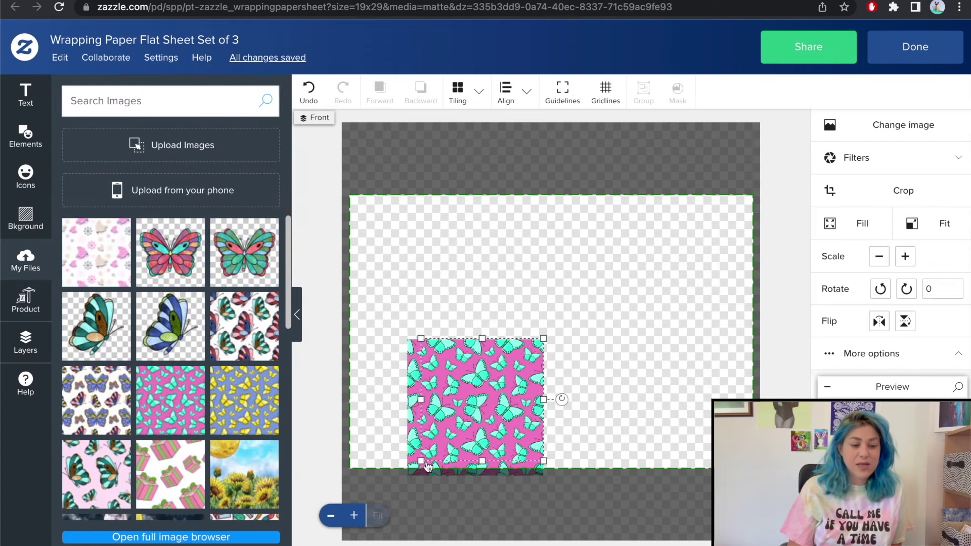
click(460, 93)
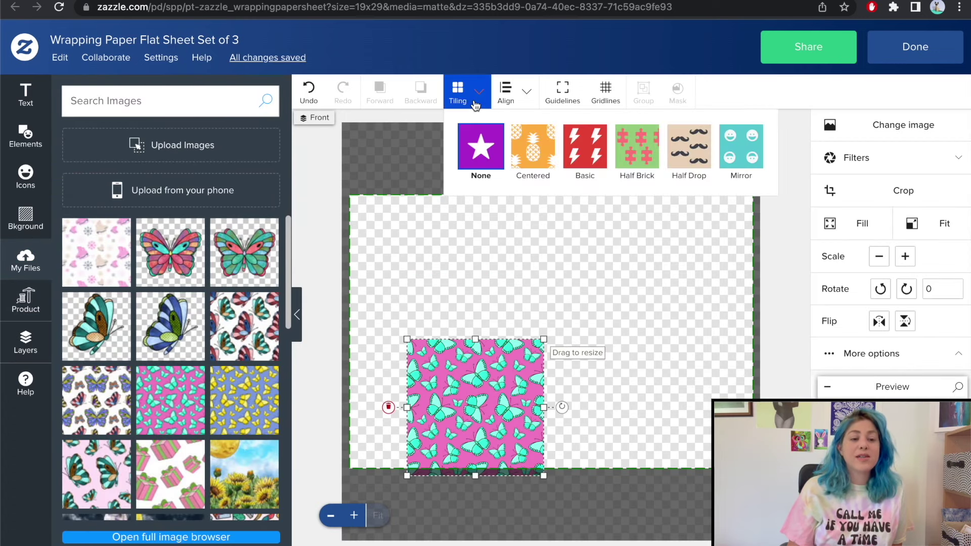
click(570, 341)
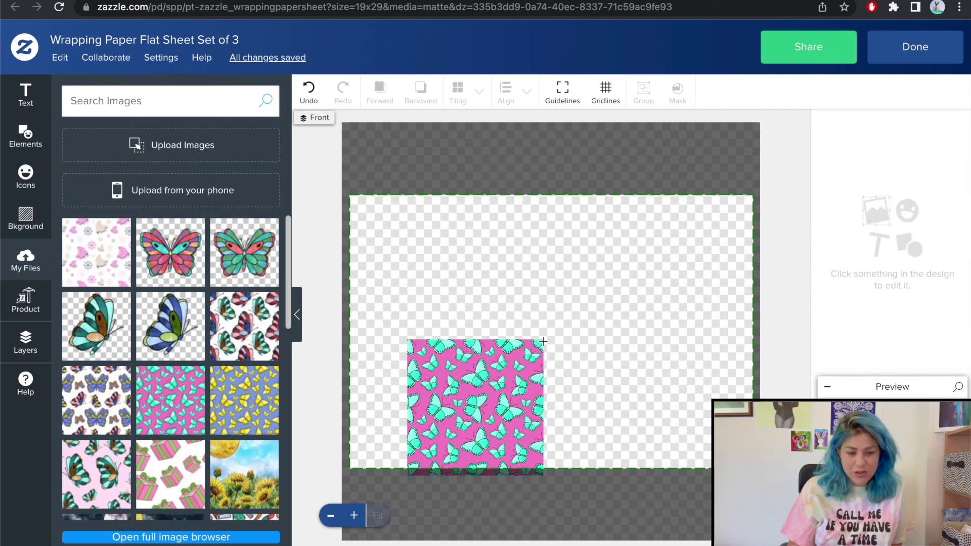
click(542, 342)
click(539, 336)
click(540, 348)
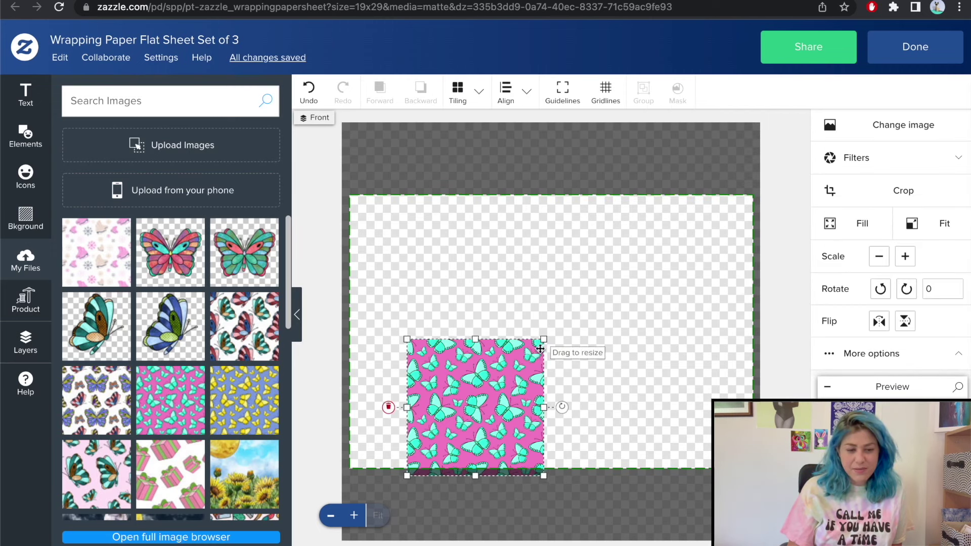
drag(540, 349, 596, 292)
Tile the pink butterfly pattern across the Front sheet with the Basic layout after trying Centered.
click(472, 104)
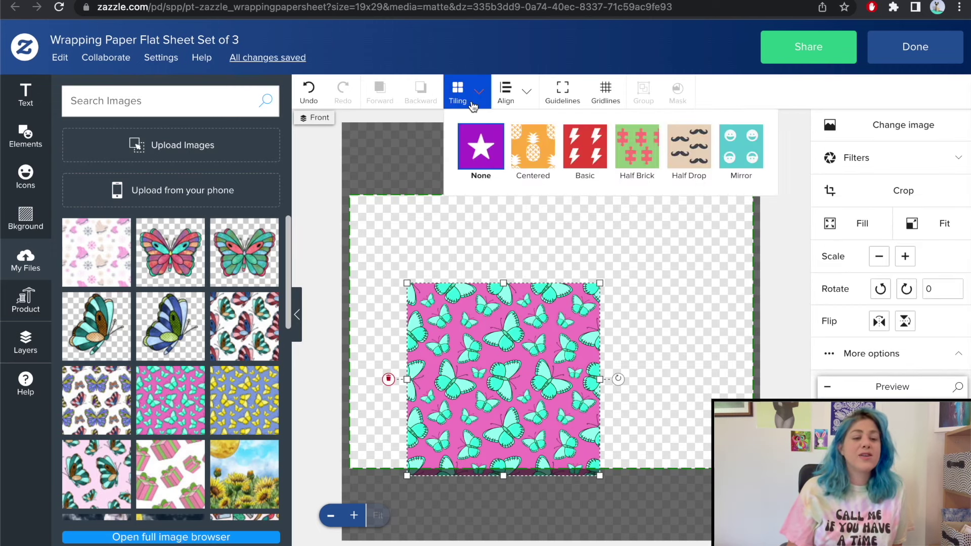
click(539, 142)
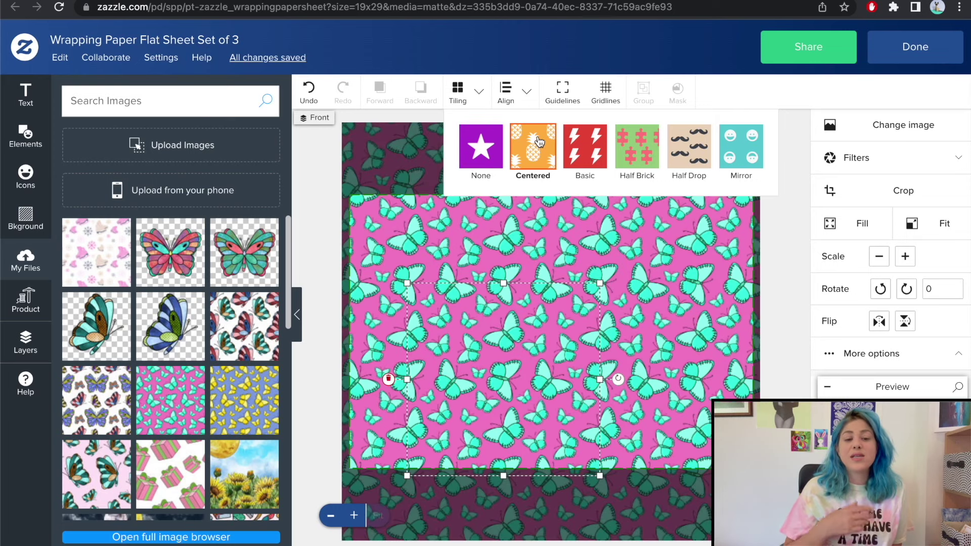
click(591, 142)
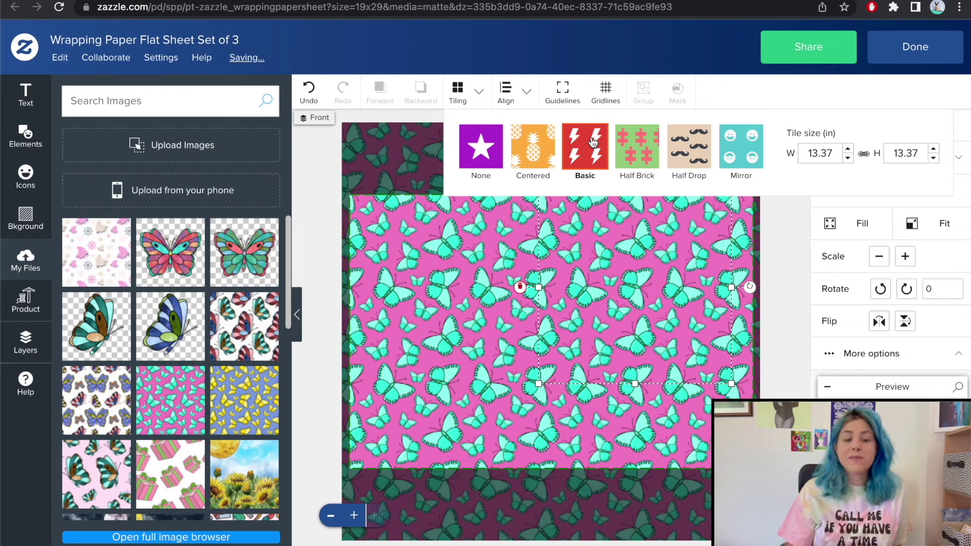
click(772, 90)
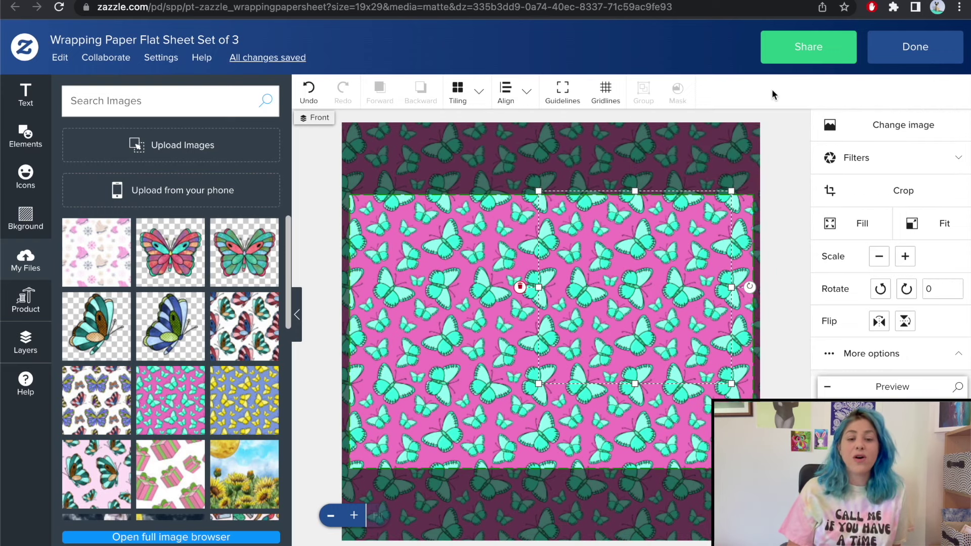
Preview the tiled Front sheet and its wrapped-gift mockup with the scissors and white bow.
click(893, 387)
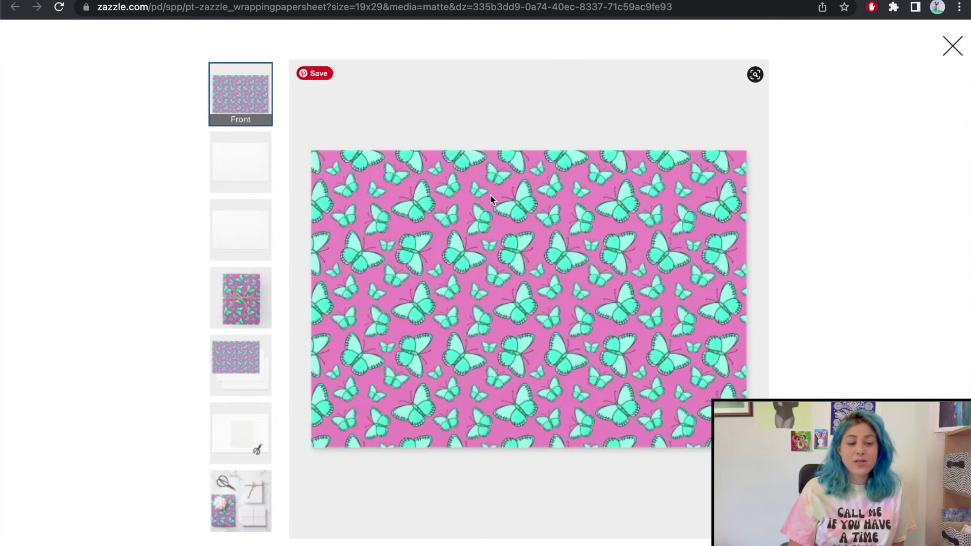
click(230, 508)
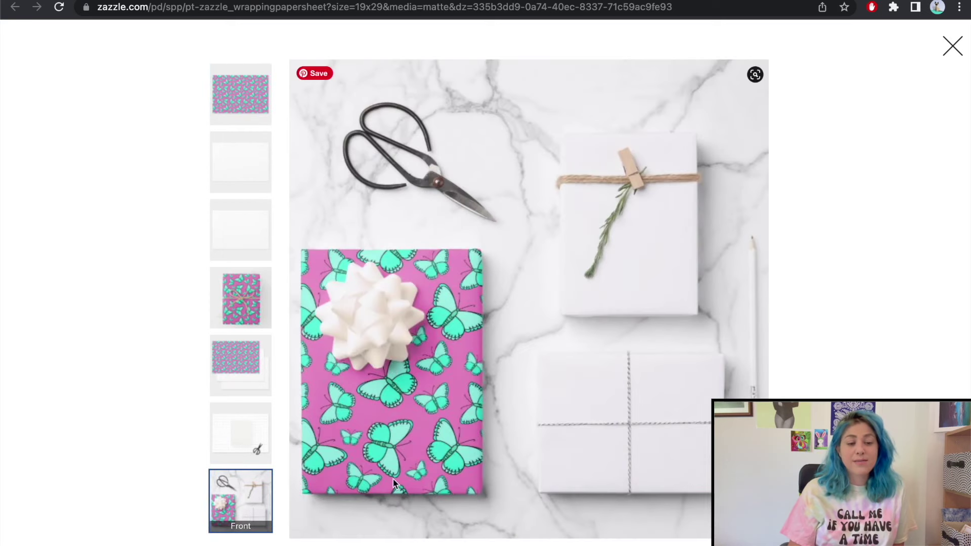
click(953, 46)
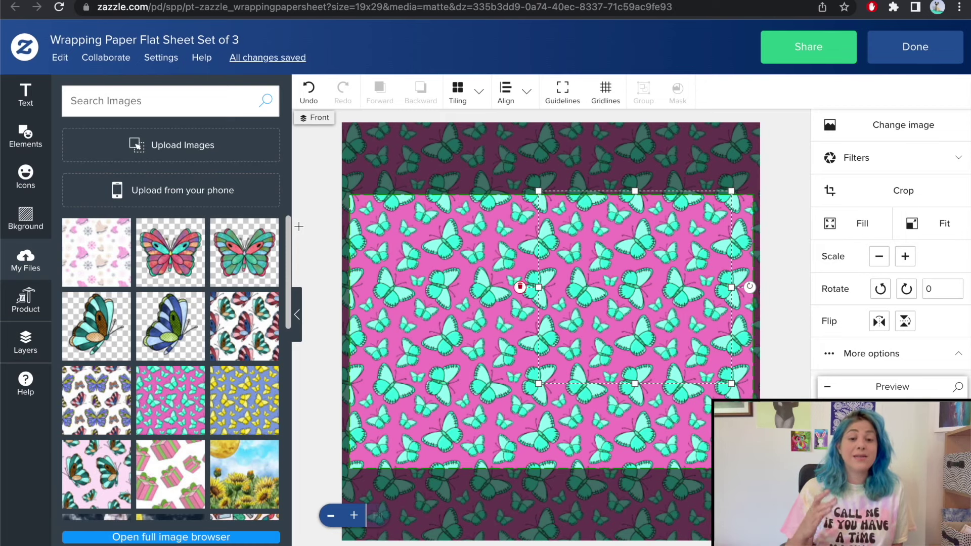
Add the pink butterfly pattern to the Front 2 sheet and scale it down to about 10.75 in square.
click(25, 341)
click(135, 248)
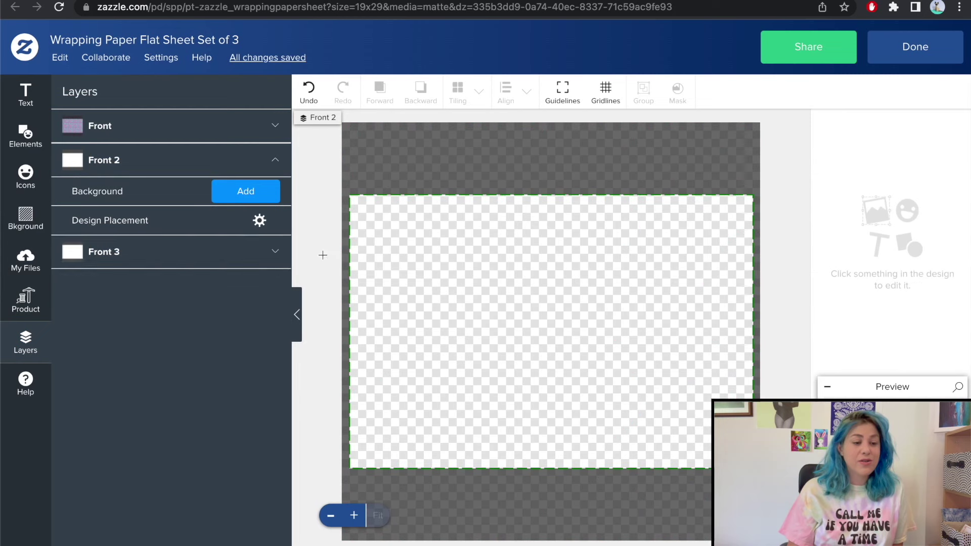
click(36, 268)
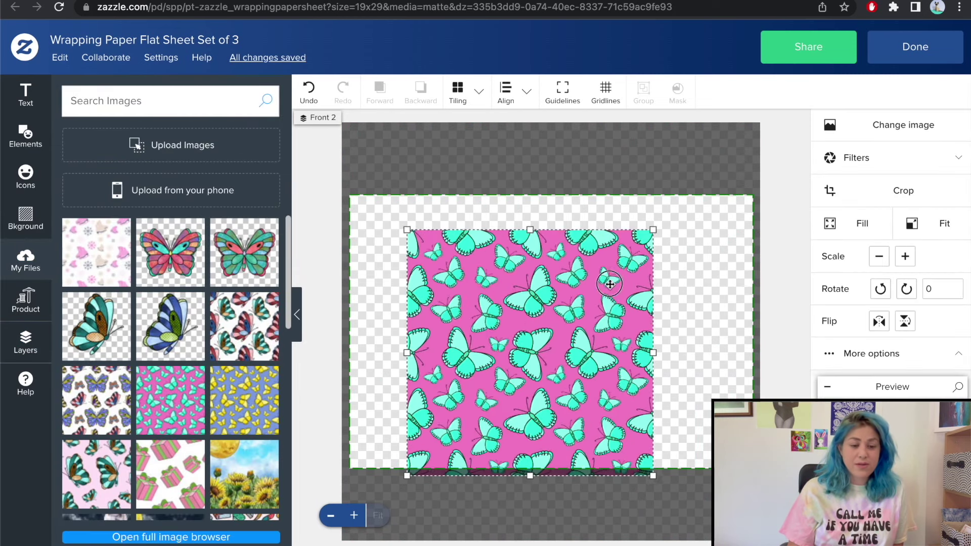
Tile the butterfly pattern across Front 2 with the Basic layout and preview the sheet.
click(460, 92)
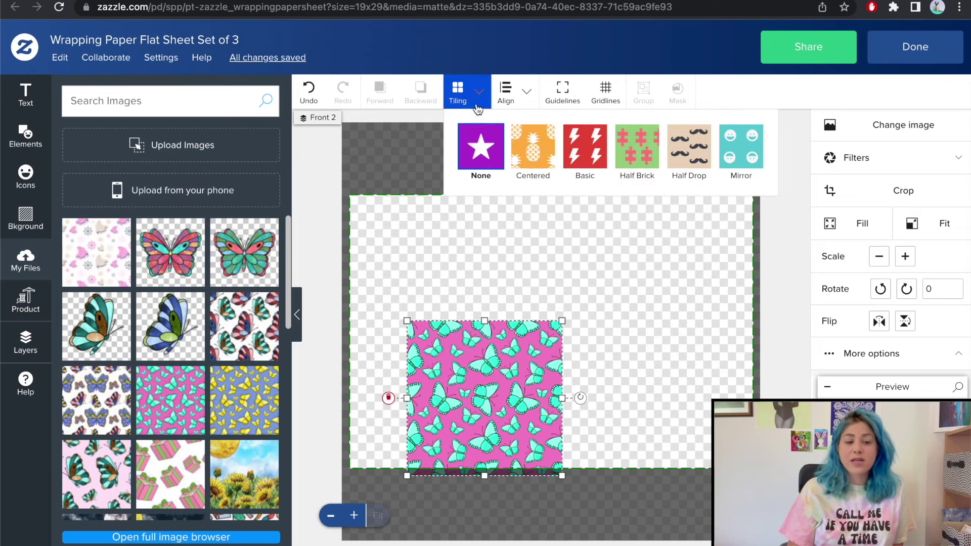
click(595, 155)
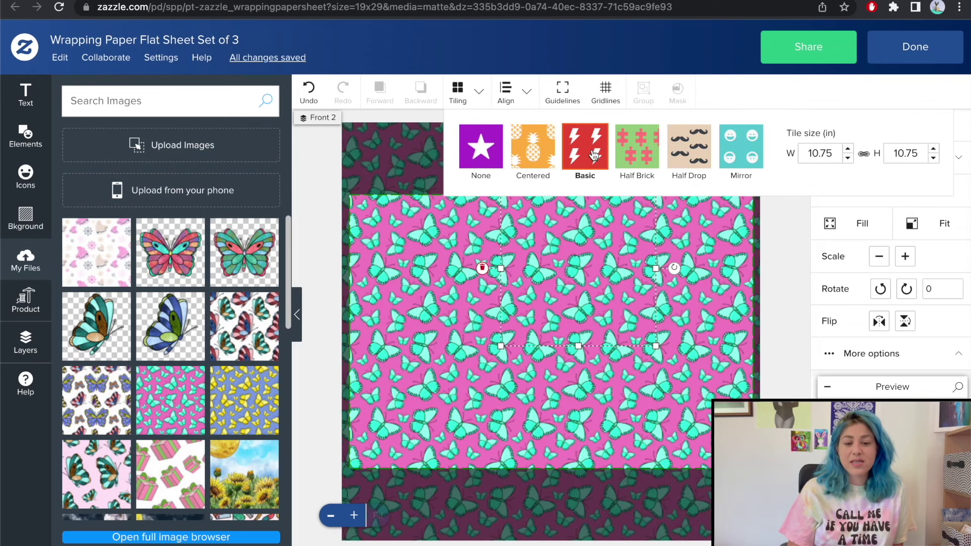
click(731, 243)
click(892, 386)
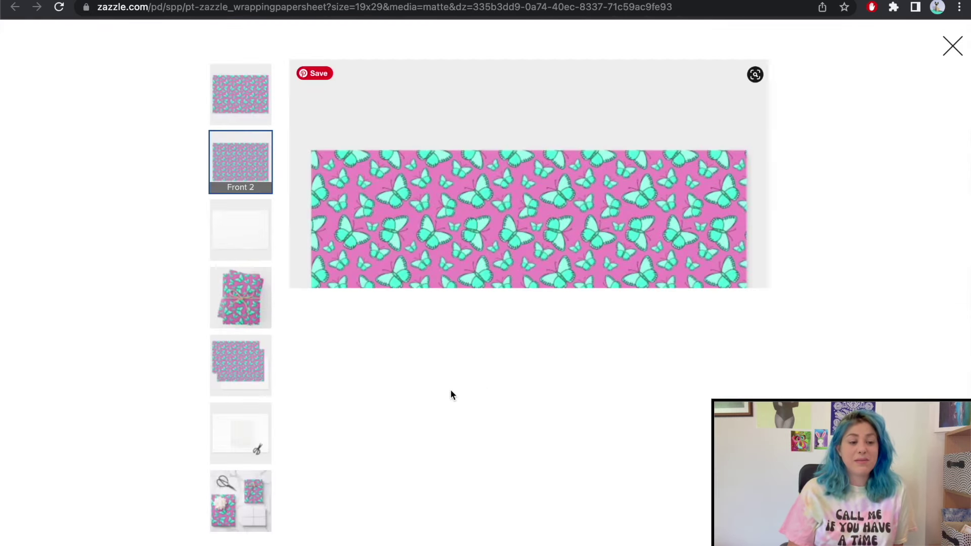
click(952, 47)
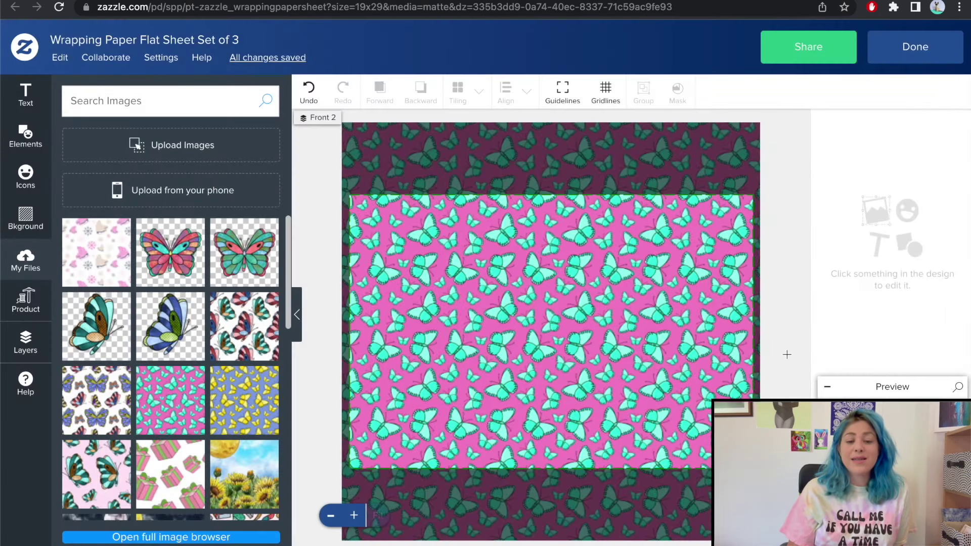
Apply the Recoleta filter to the tiled butterfly pattern on the Front 2 sheet.
click(641, 300)
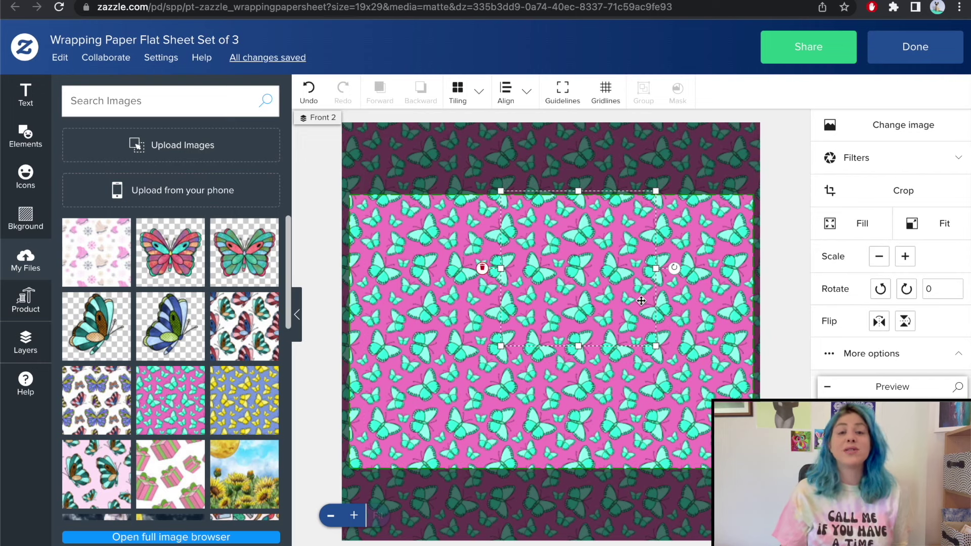
click(914, 149)
scroll(895, 277, down, 2)
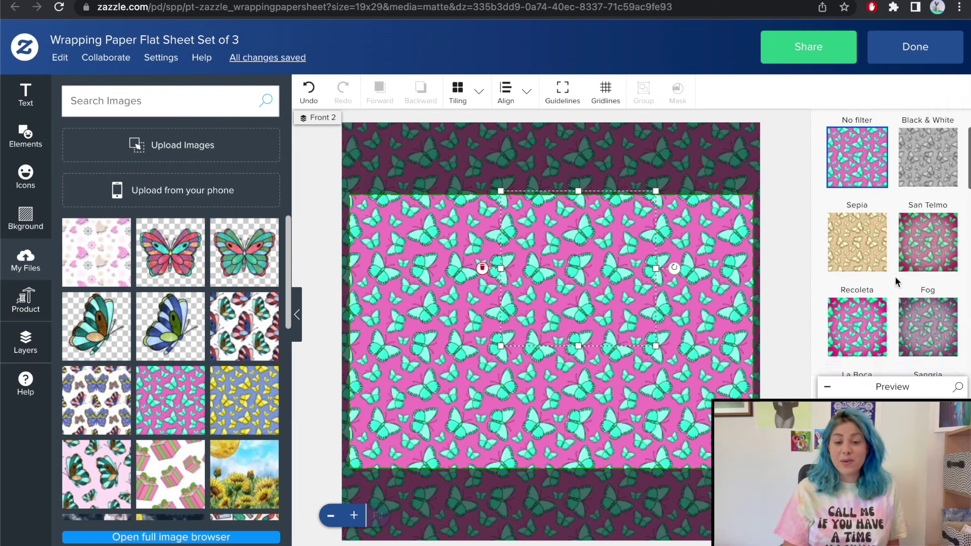
scroll(895, 277, down, 5)
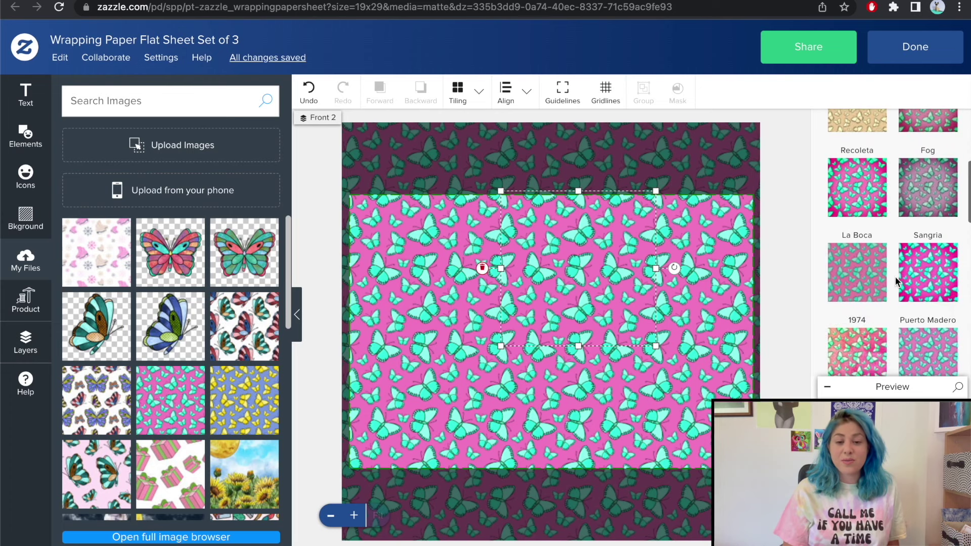
scroll(895, 277, up, 1)
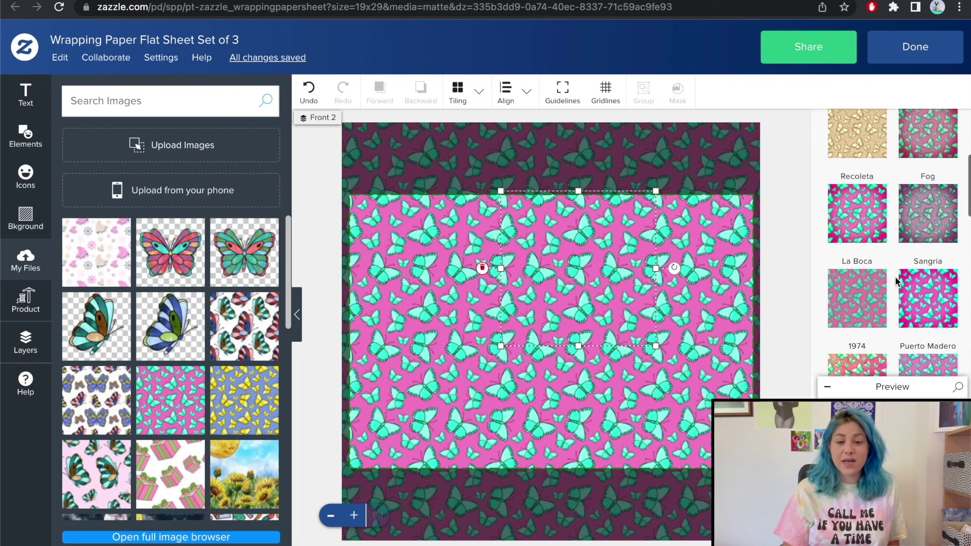
click(861, 226)
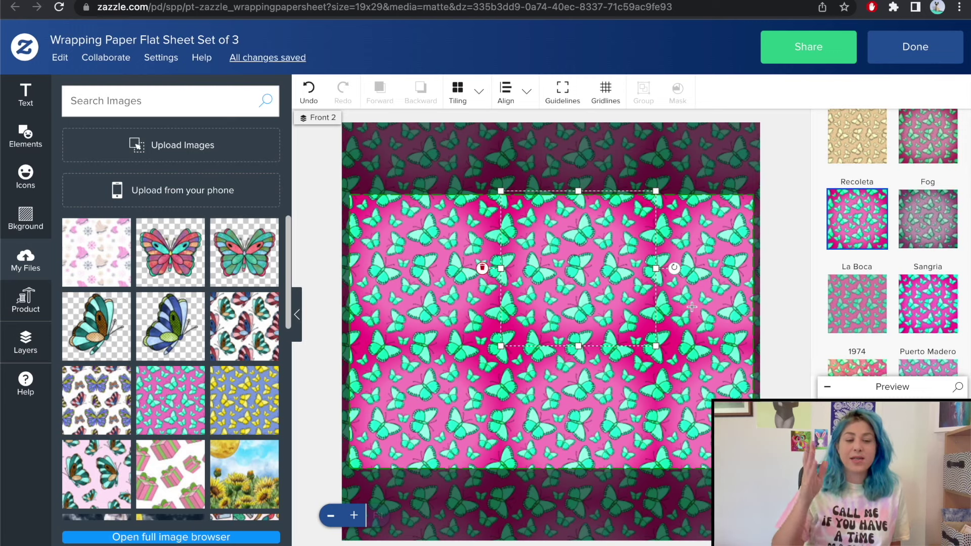
Apply the Sepia filter to the Front 2 butterfly pattern and preview the full set and its wrapped-gift mockup.
click(858, 148)
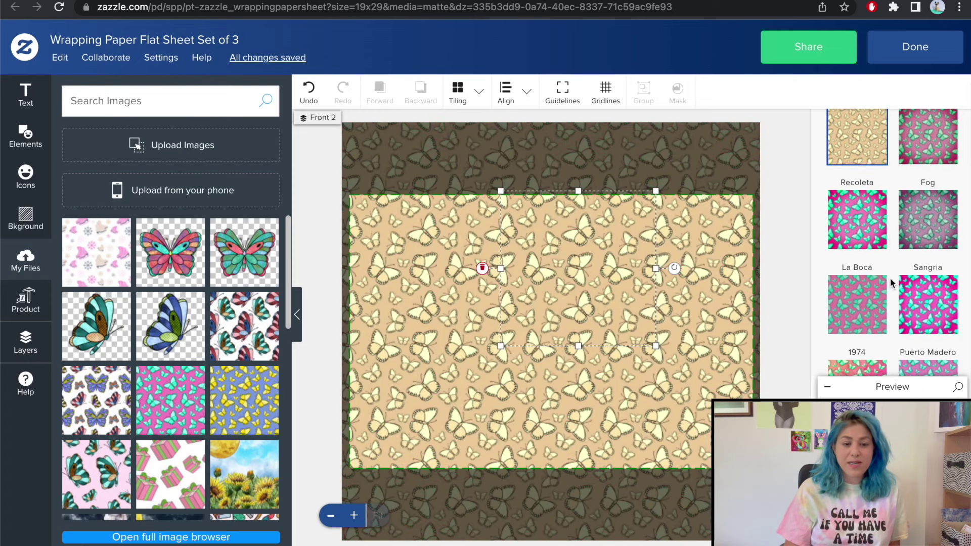
scroll(890, 277, up, 1)
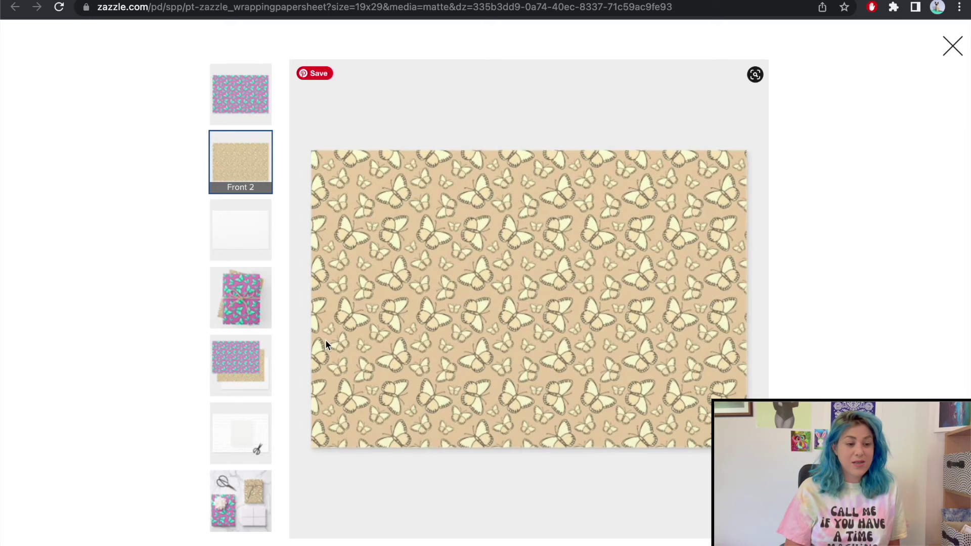
click(257, 360)
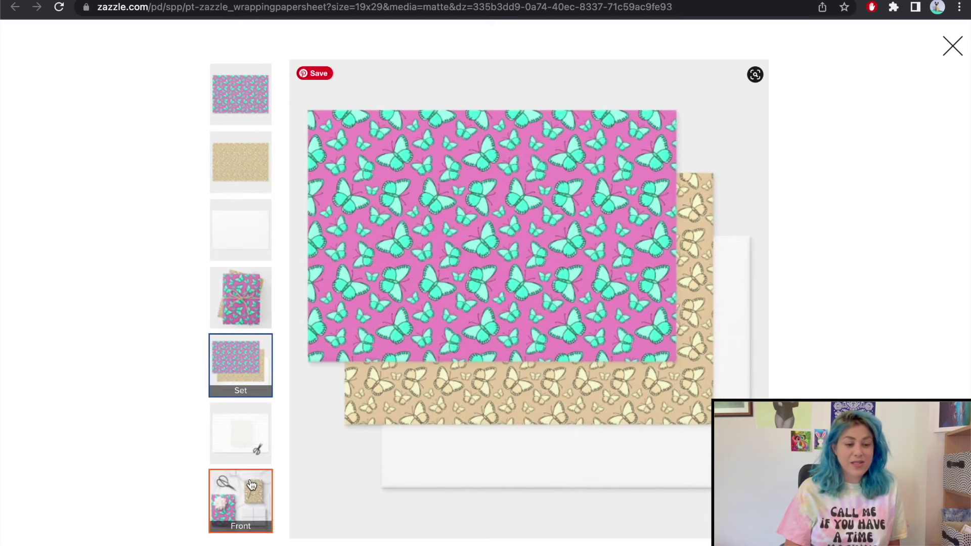
click(251, 485)
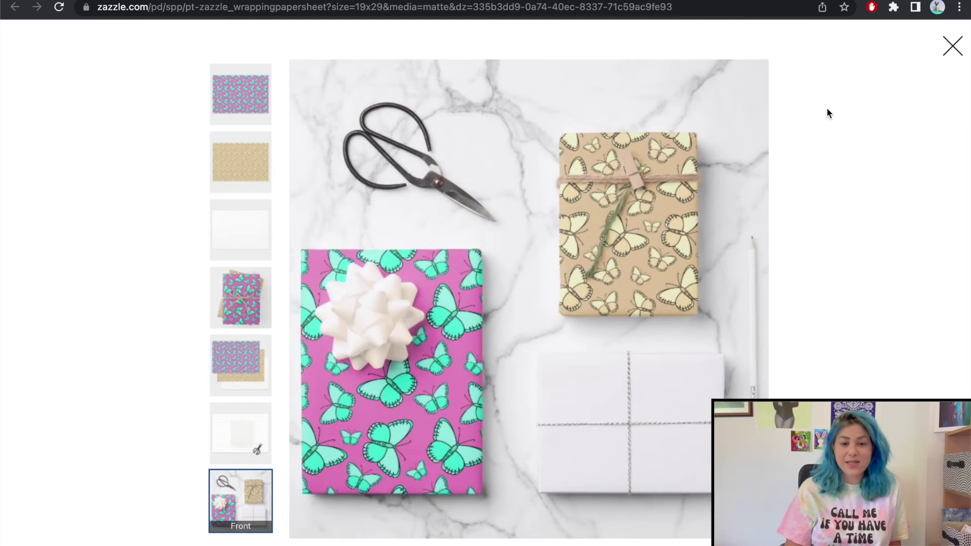
click(952, 46)
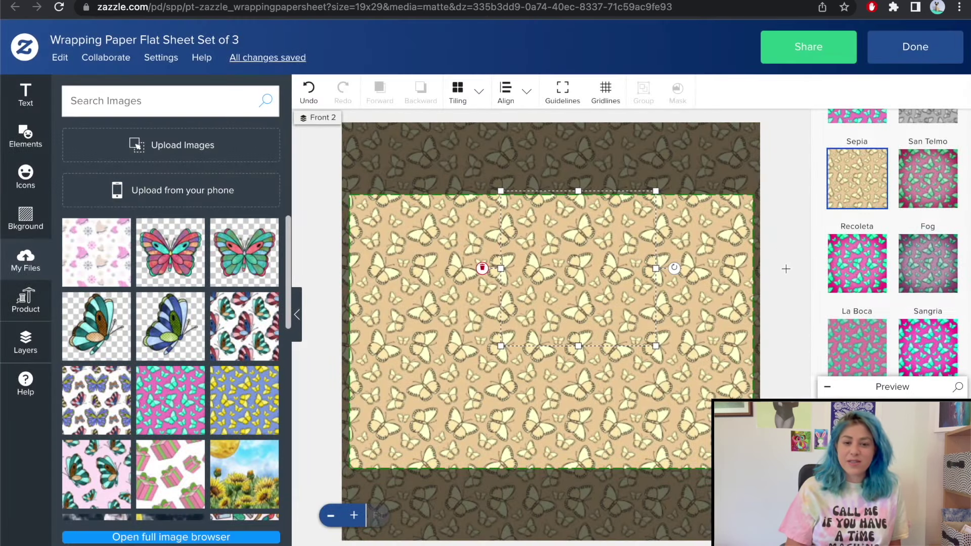
Select the butterfly pattern on the Front sheet and show its filter options.
click(785, 269)
click(23, 347)
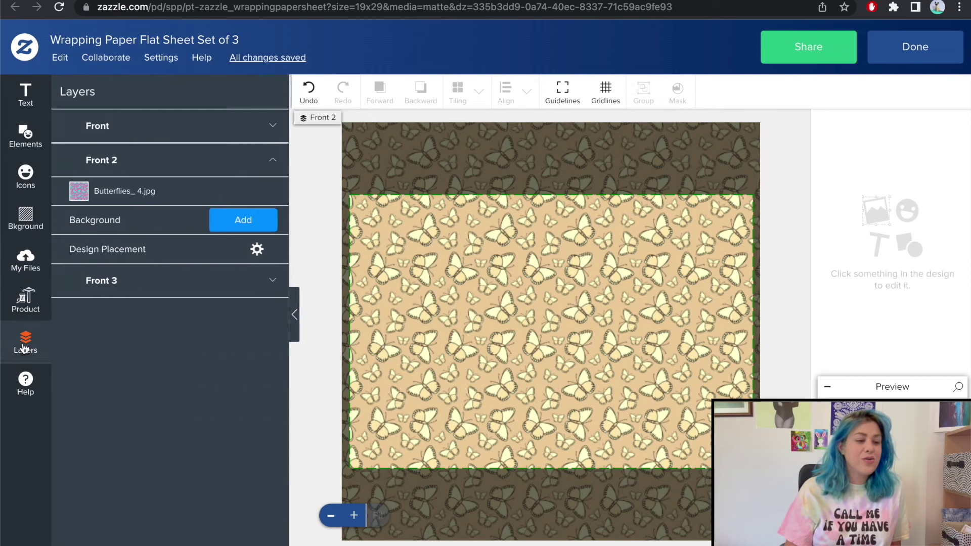
click(150, 132)
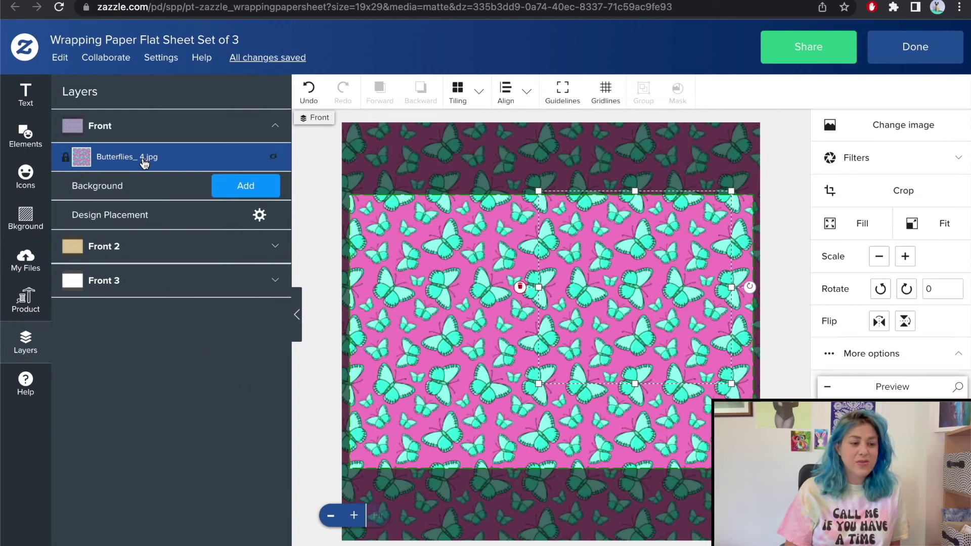
click(919, 163)
scroll(910, 283, down, 3)
scroll(905, 300, up, 2)
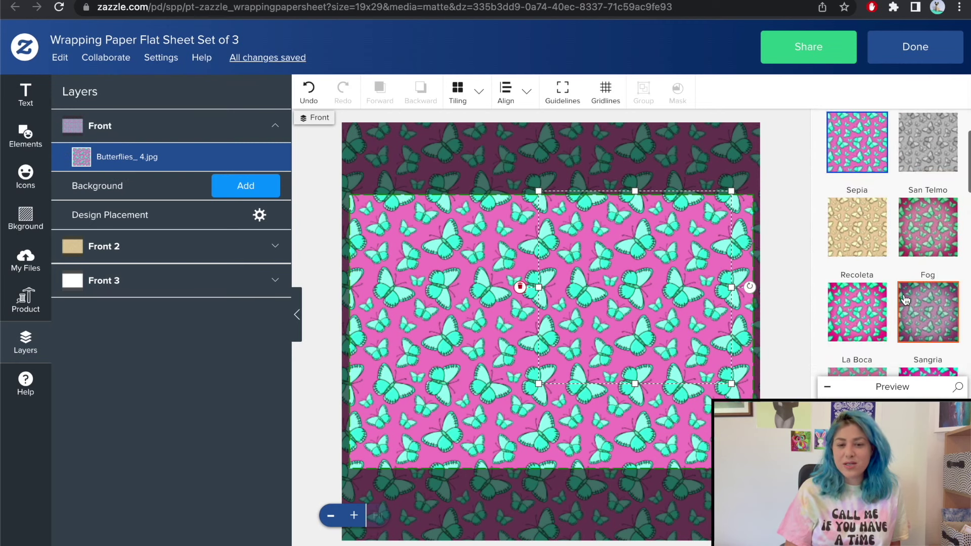
Try the Sepia, Black & White and Sangria filters on the Front sheet's butterfly pattern.
click(856, 227)
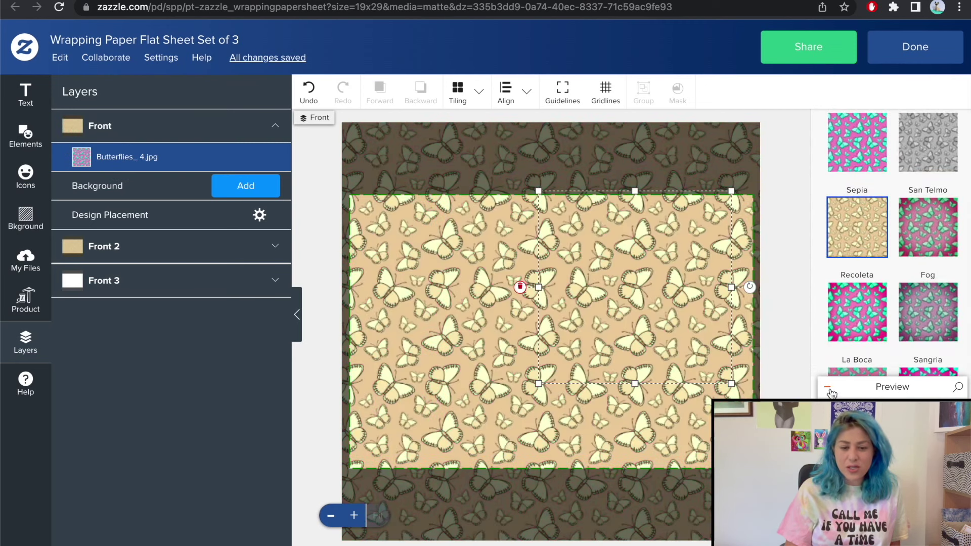
scroll(894, 270, down, 7)
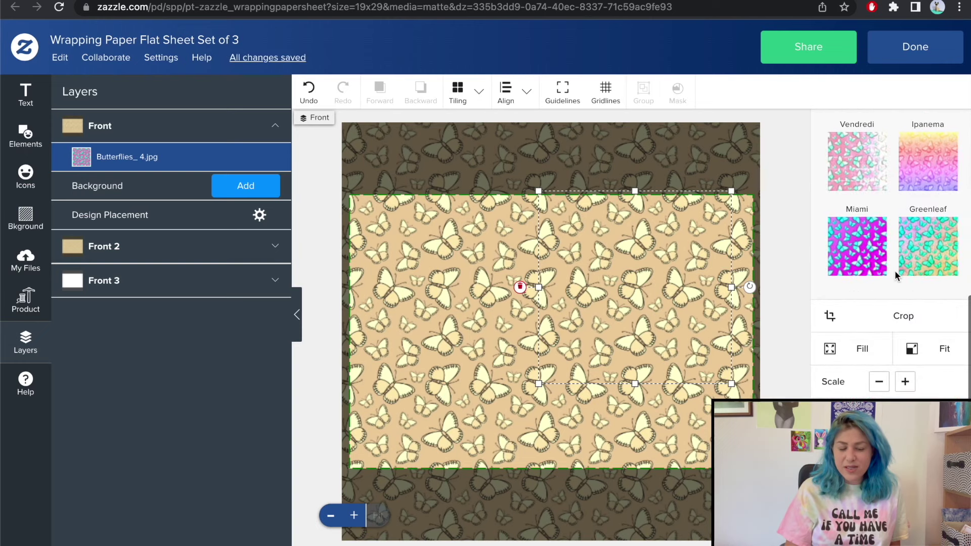
scroll(895, 273, up, 7)
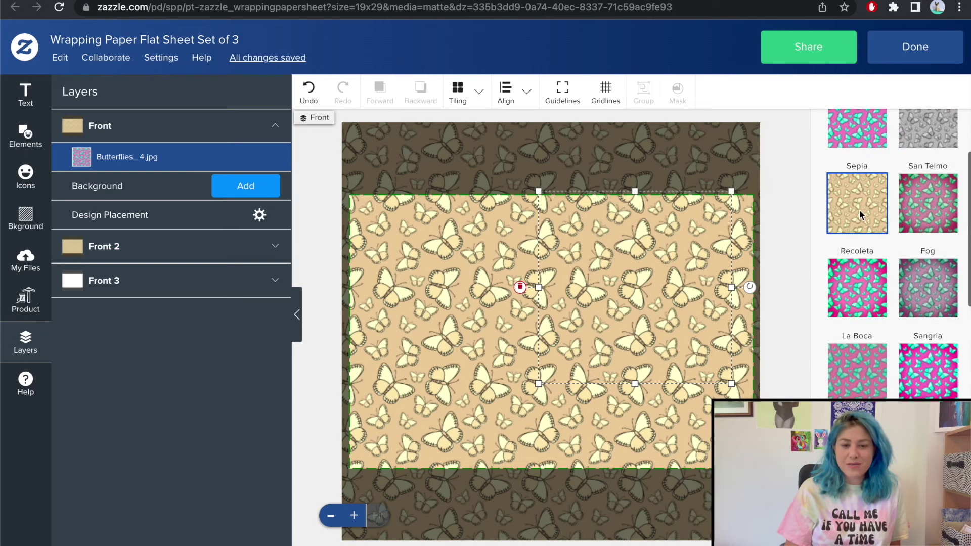
scroll(861, 216, up, 2)
click(914, 186)
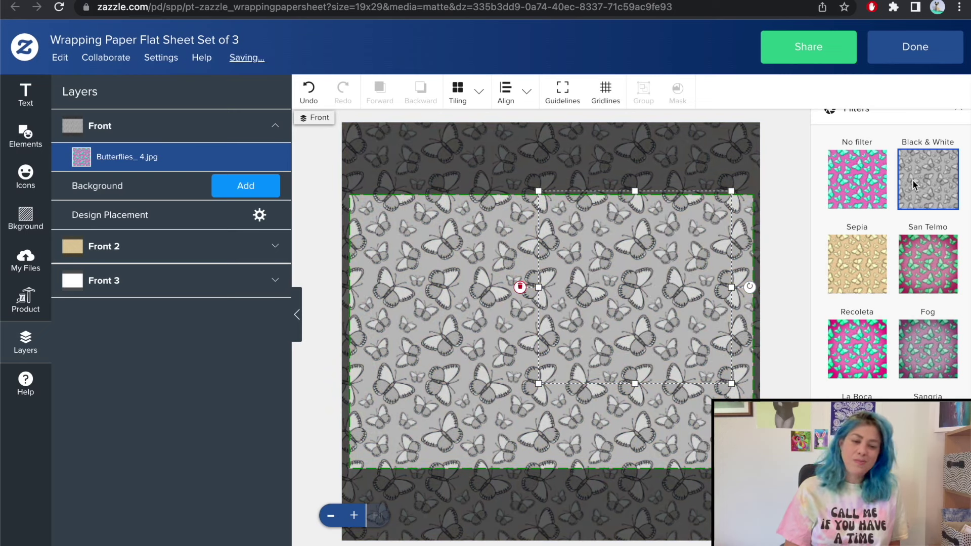
click(852, 192)
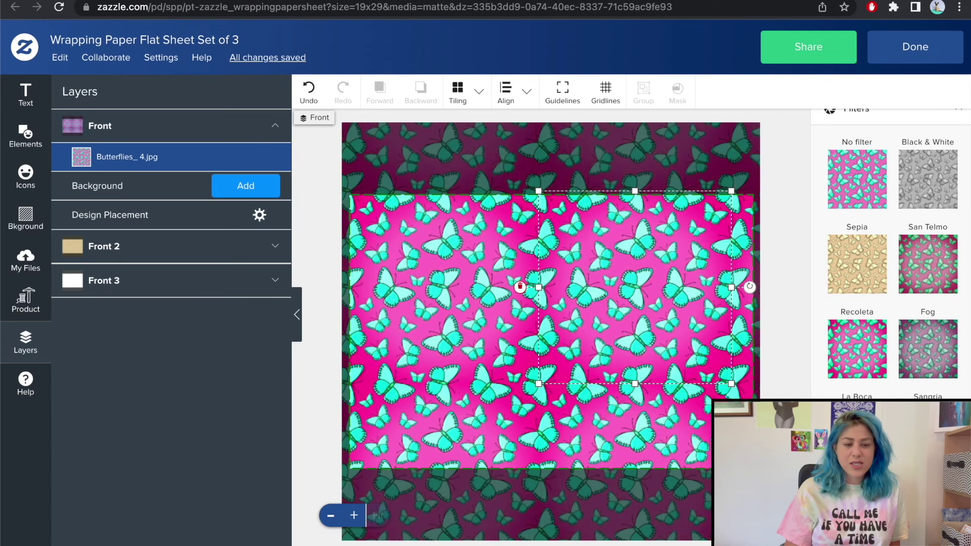
Try the Puerto Madero, 1974, Vendredi and Miami filters on the Front sheet's butterfly pattern.
scroll(930, 354, down, 3)
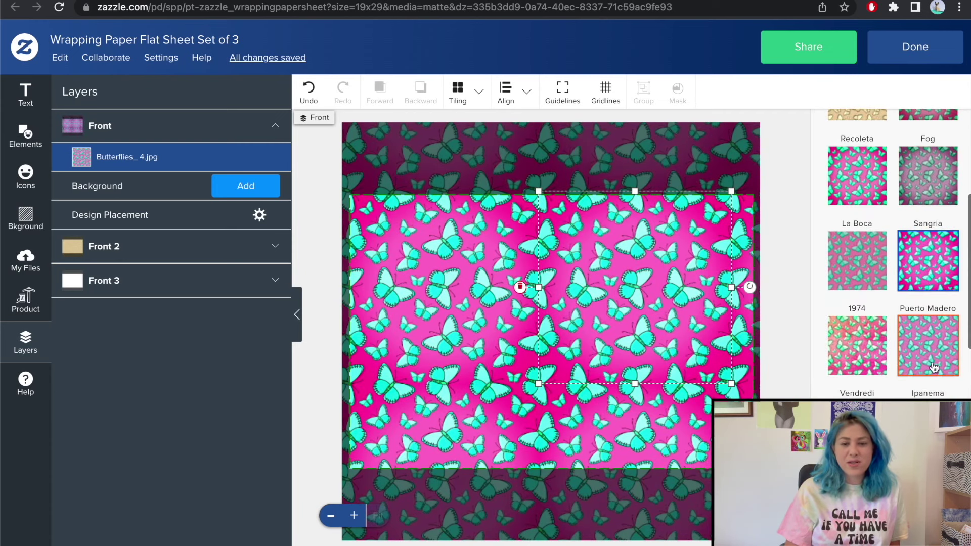
click(935, 368)
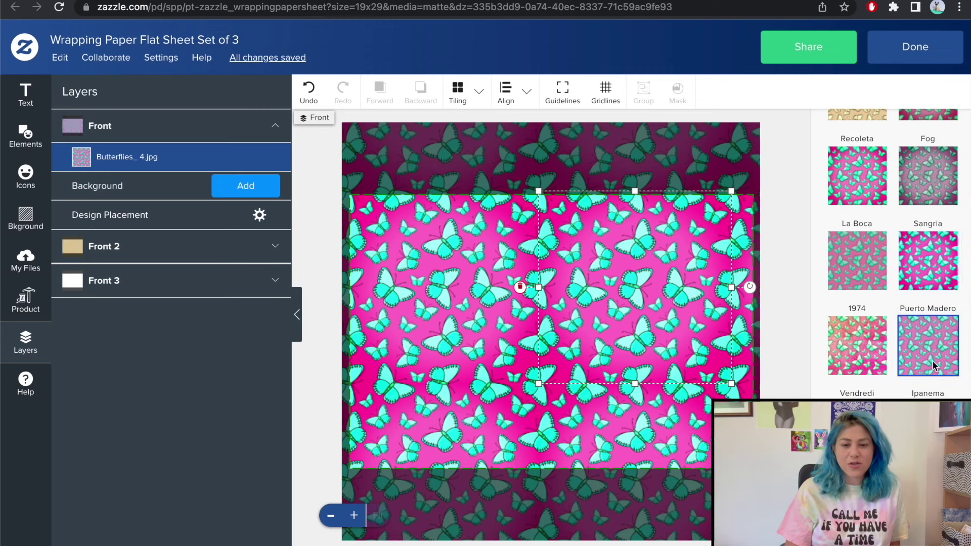
click(857, 371)
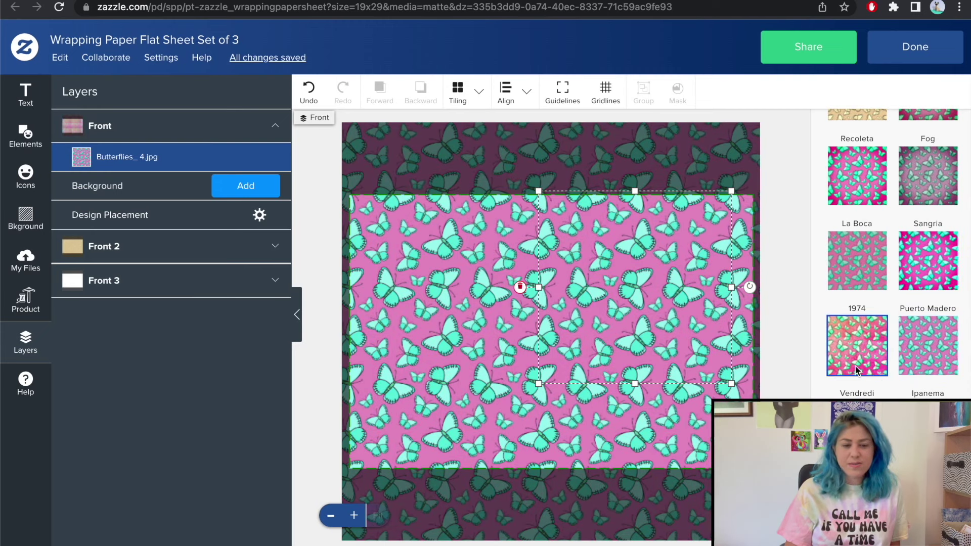
scroll(855, 369, down, 1)
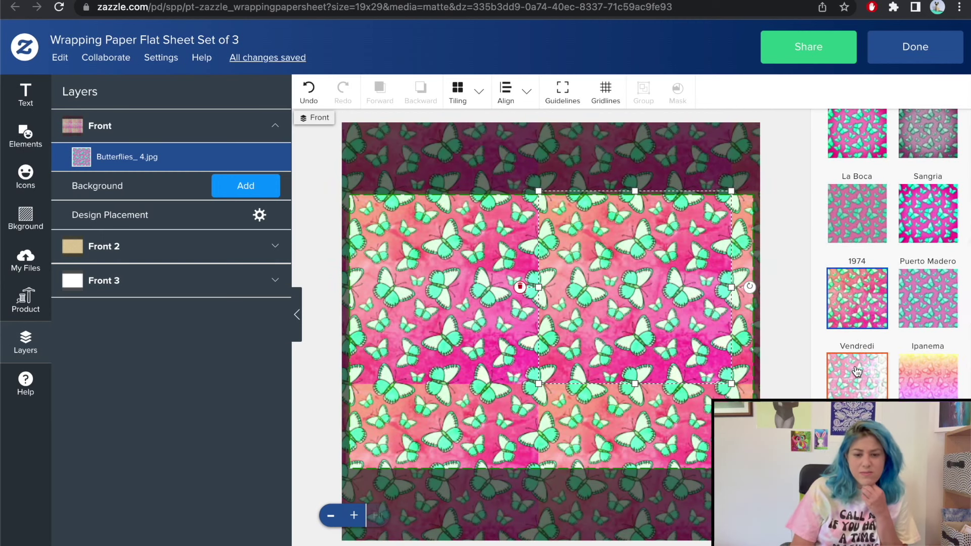
click(863, 394)
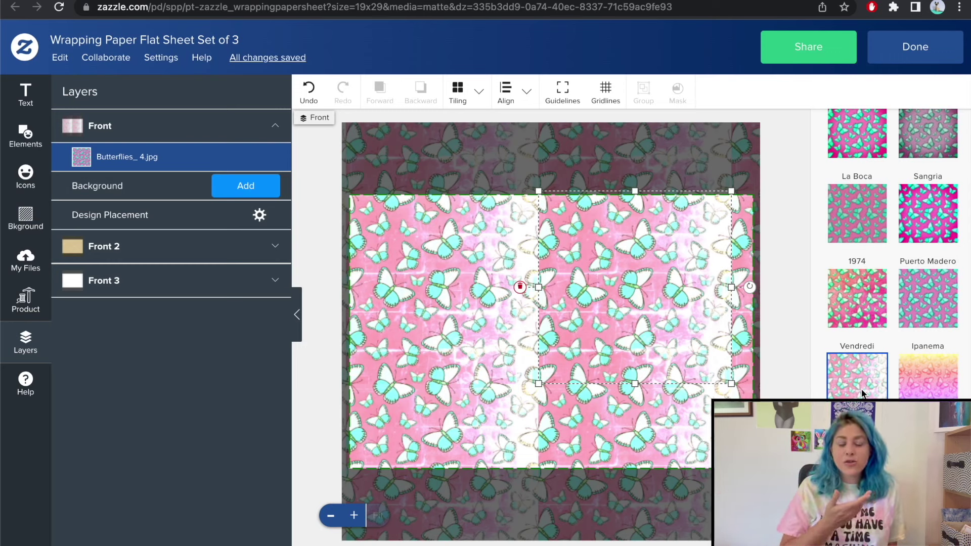
scroll(863, 394, down, 2)
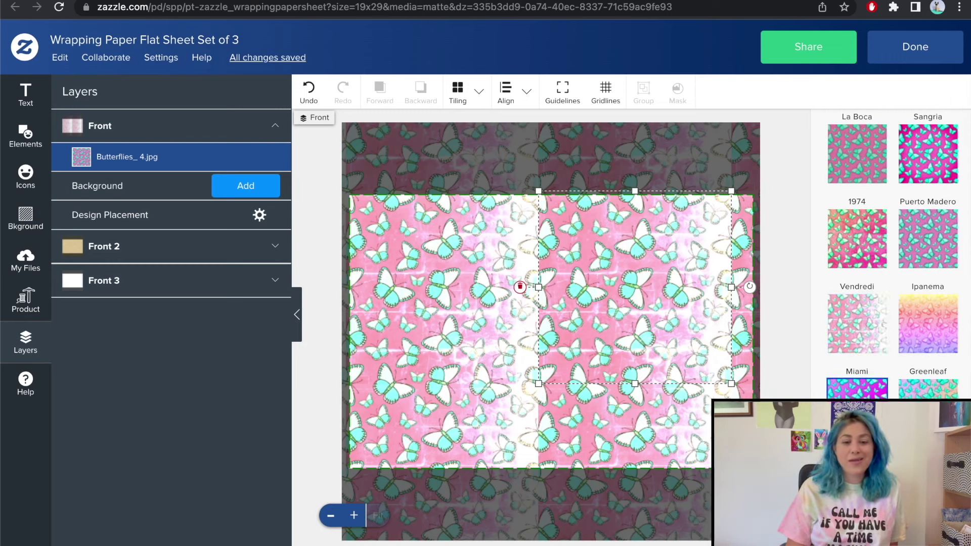
click(857, 388)
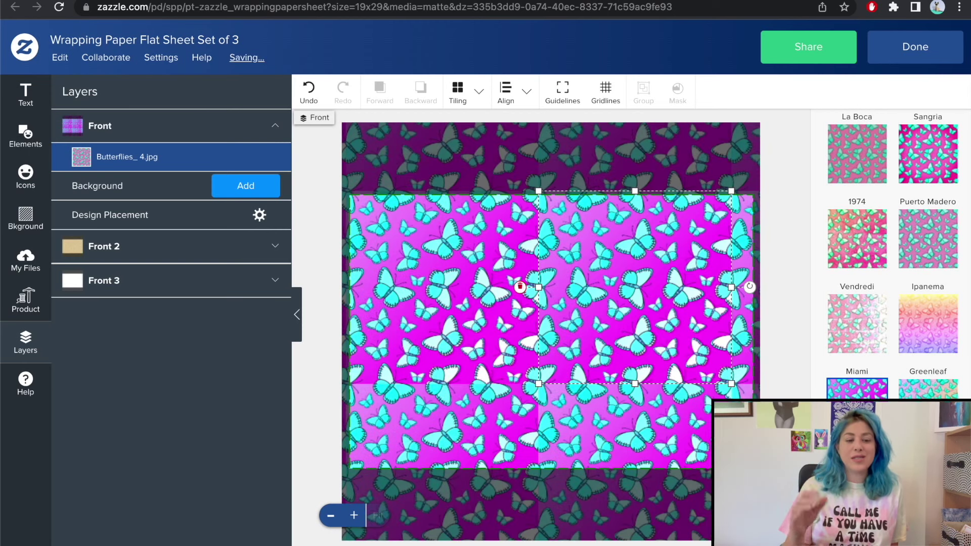
Apply the Greenleaf filter to the Front sheet's butterfly pattern and deselect it.
click(928, 388)
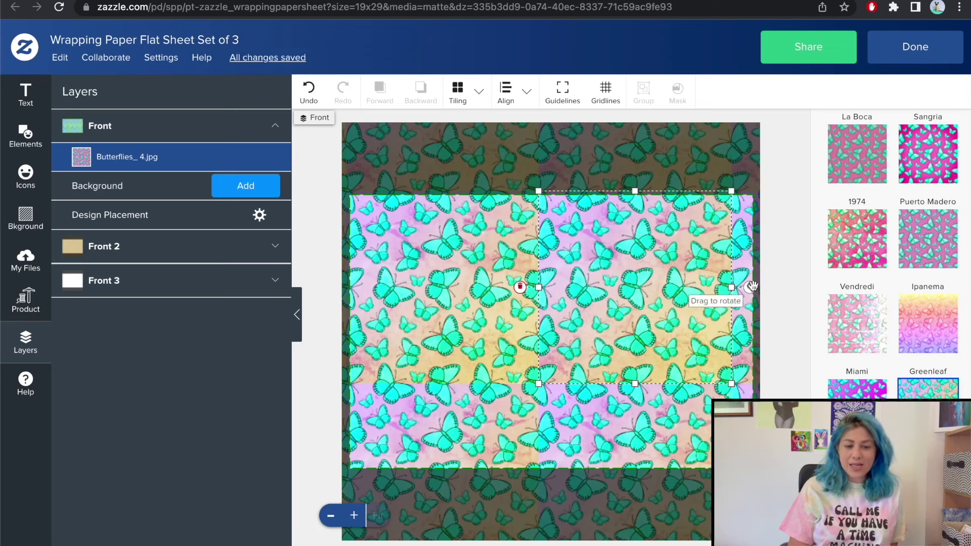
click(791, 285)
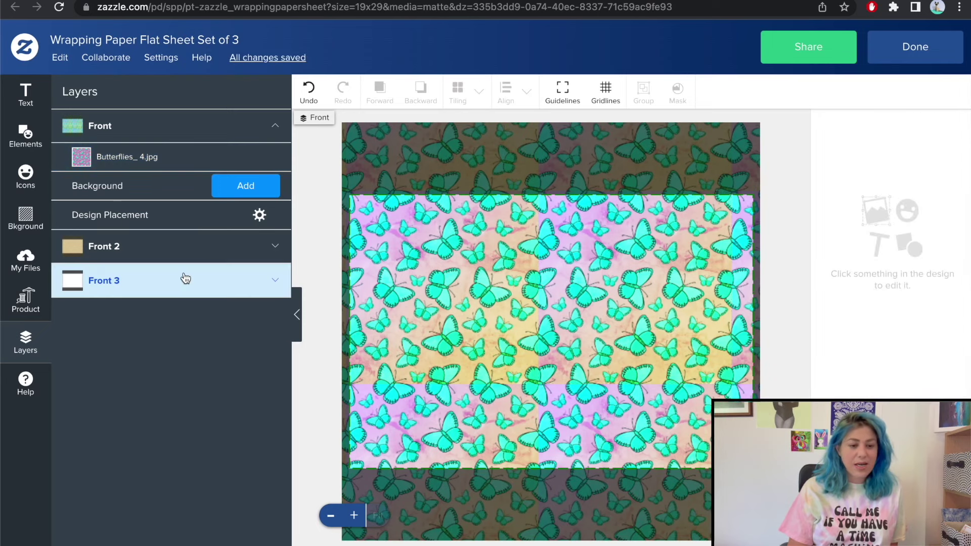
Add the blue pattern with yellow butterflies to the Front 3 sheet and scale it down to just over half size.
click(144, 285)
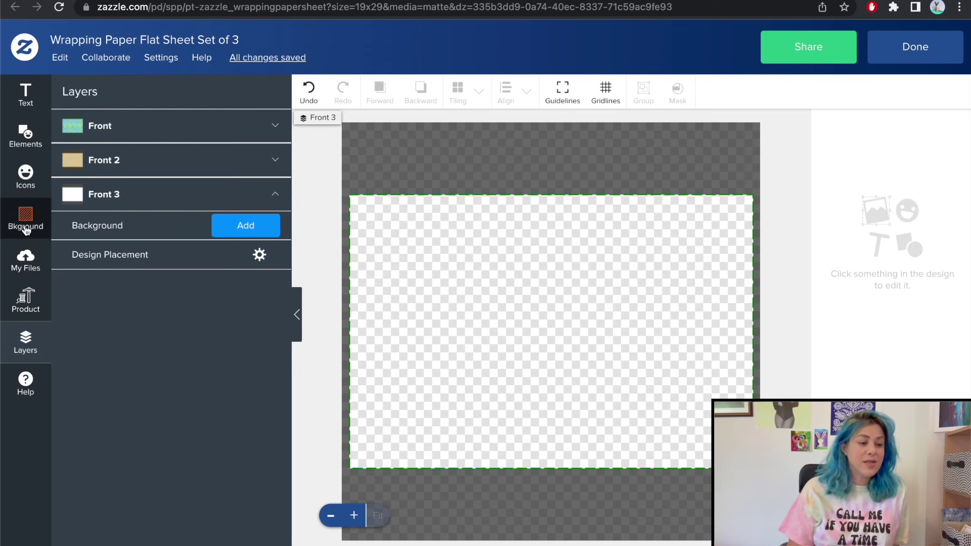
click(26, 259)
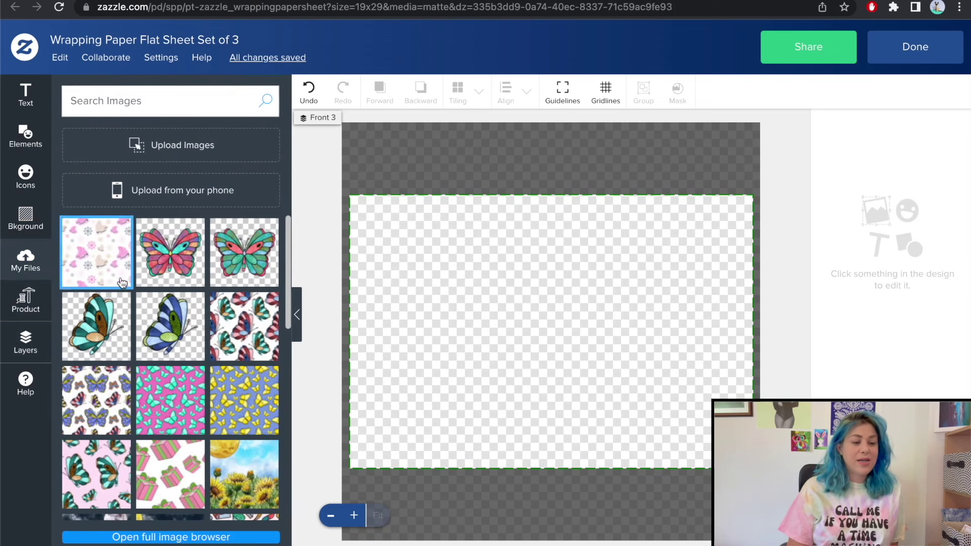
click(246, 398)
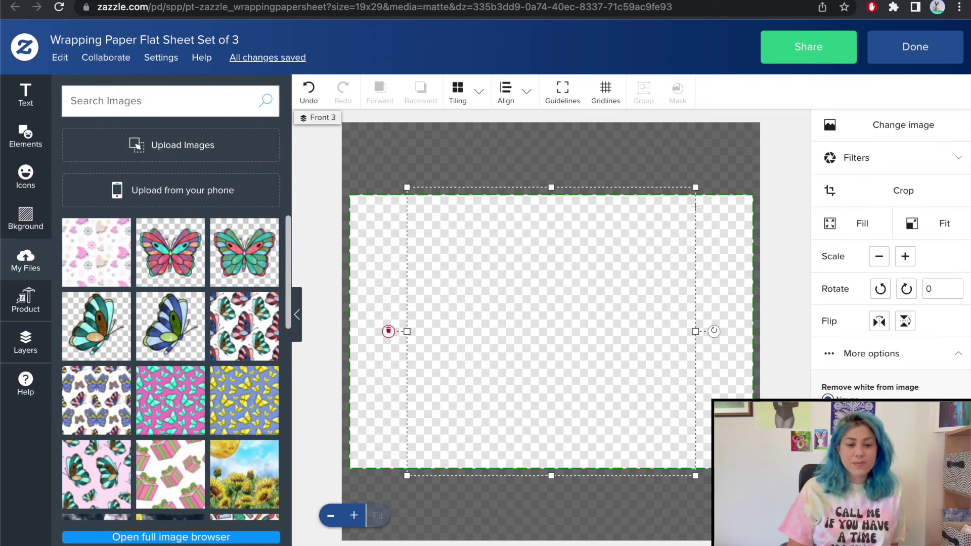
drag(695, 187, 567, 315)
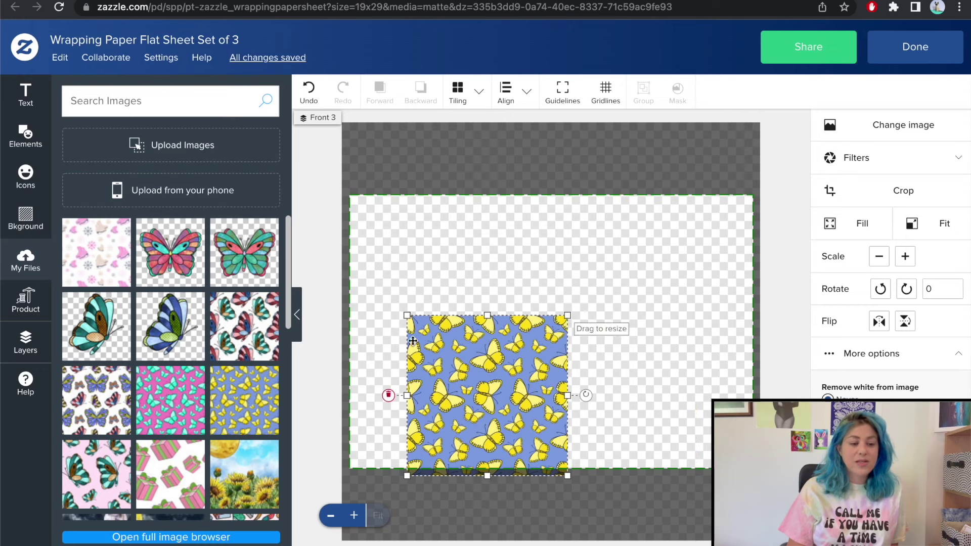
Tile the yellow butterfly pattern across Front 3 with the Centered layout and apply a turquoise-toned filter to it.
click(458, 101)
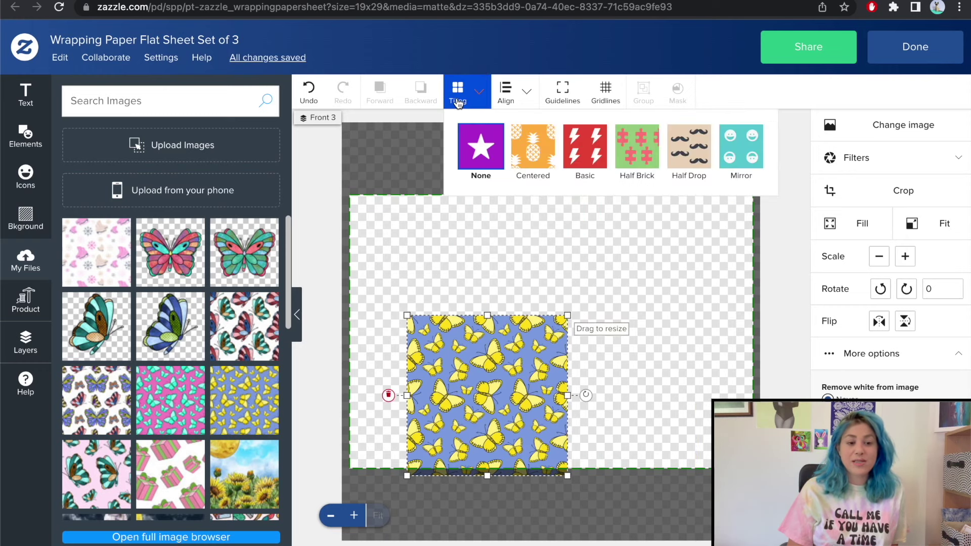
click(529, 154)
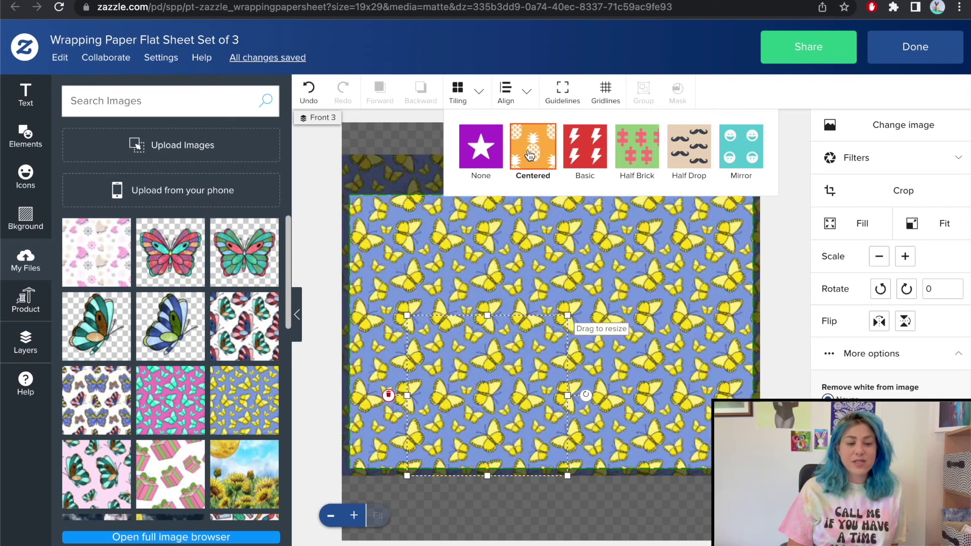
click(876, 157)
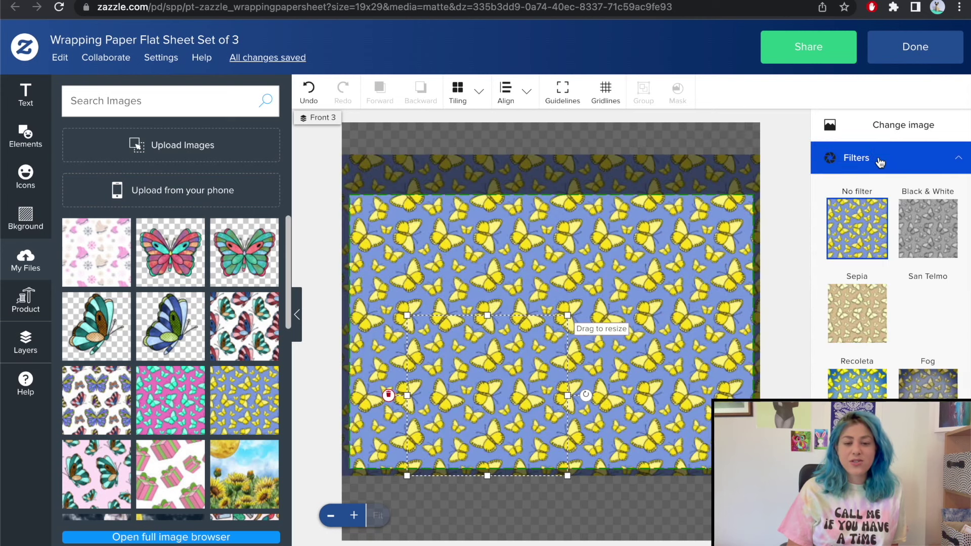
scroll(900, 303, down, 4)
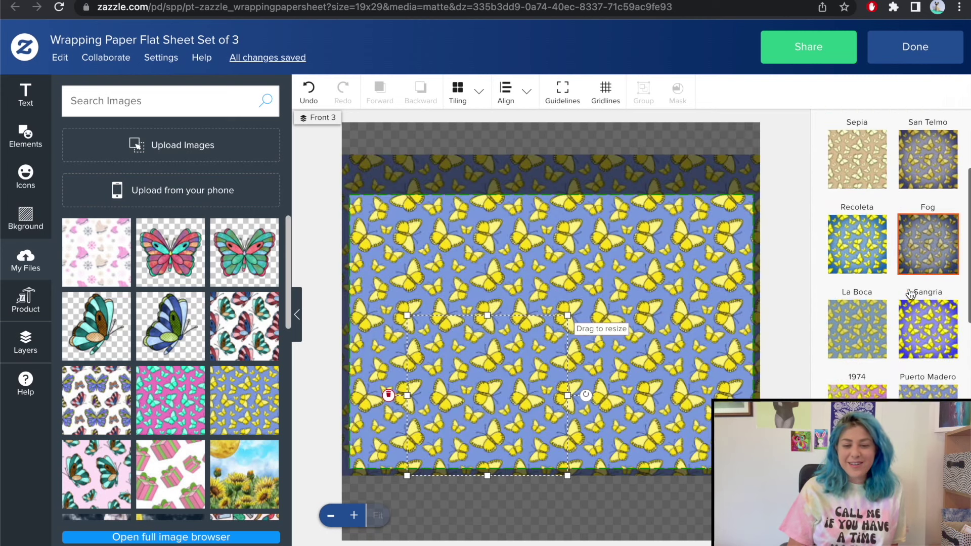
scroll(910, 295, down, 2)
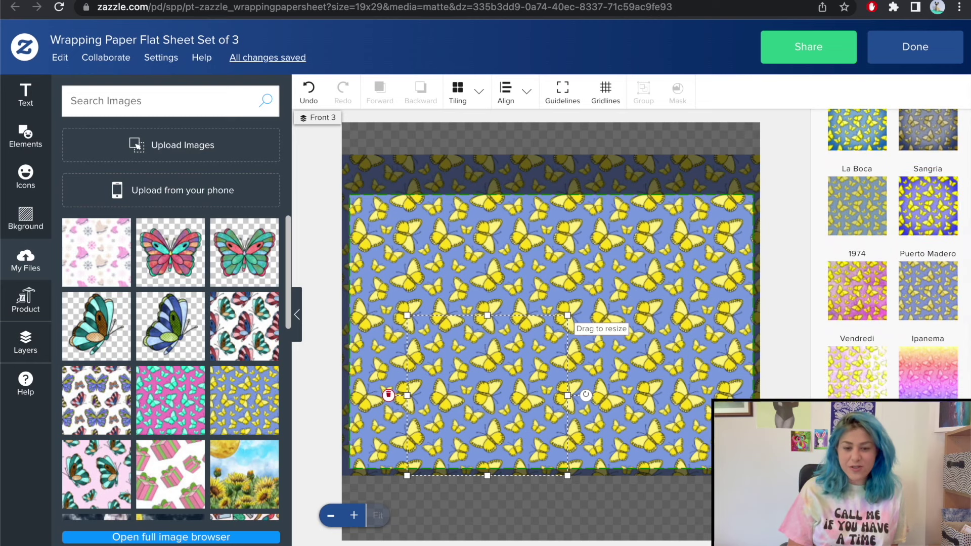
click(851, 273)
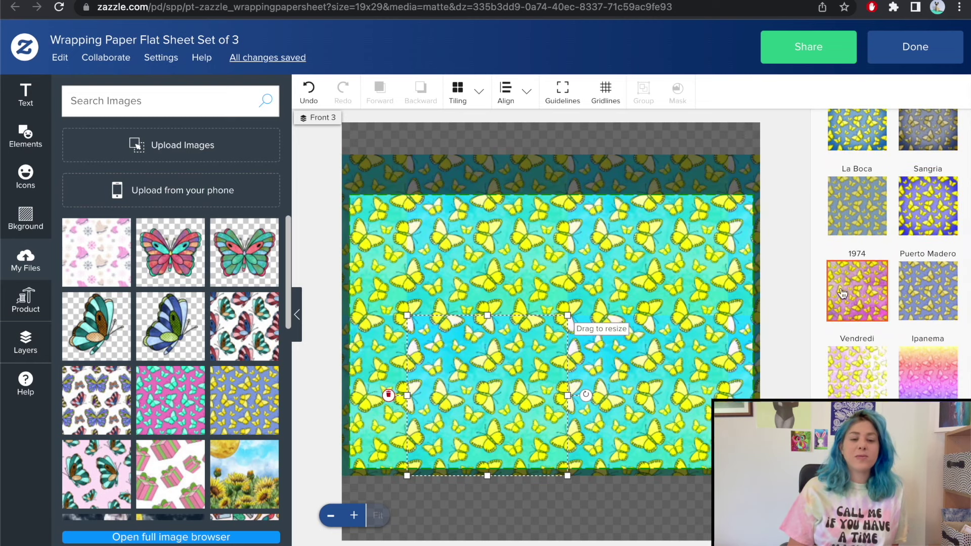
click(789, 277)
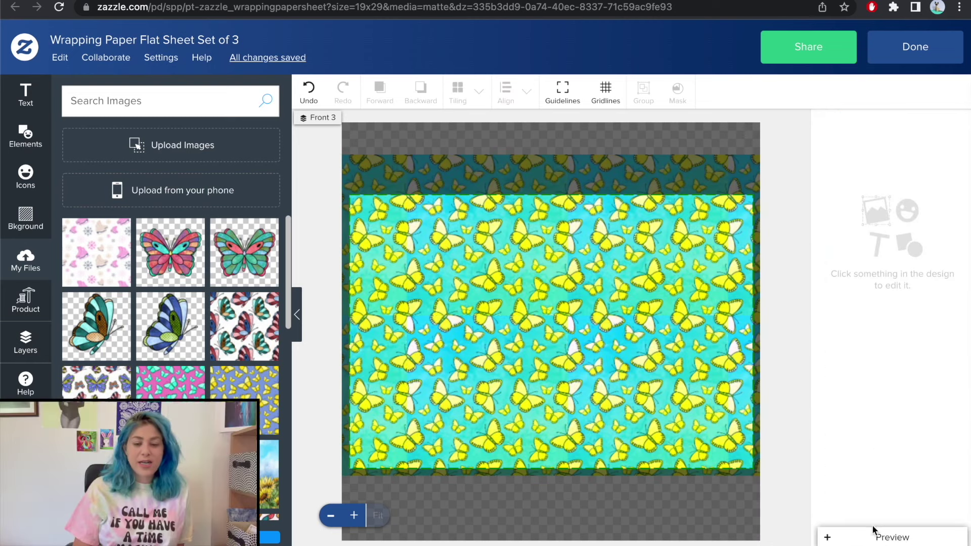
Check the enlarged preview of the set in the Front, Front 2, Front 3, In situ, Set and wrapped-gifts views.
click(873, 538)
click(893, 463)
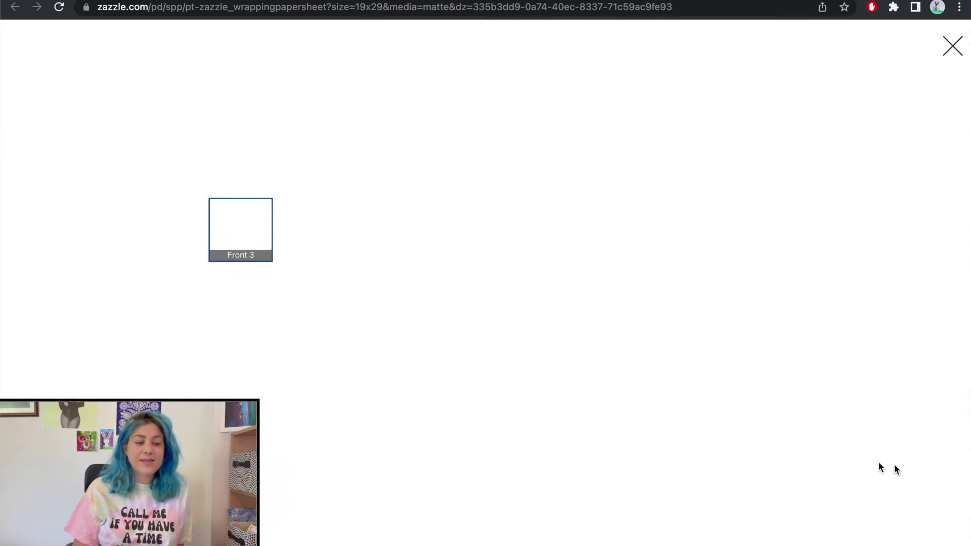
click(246, 88)
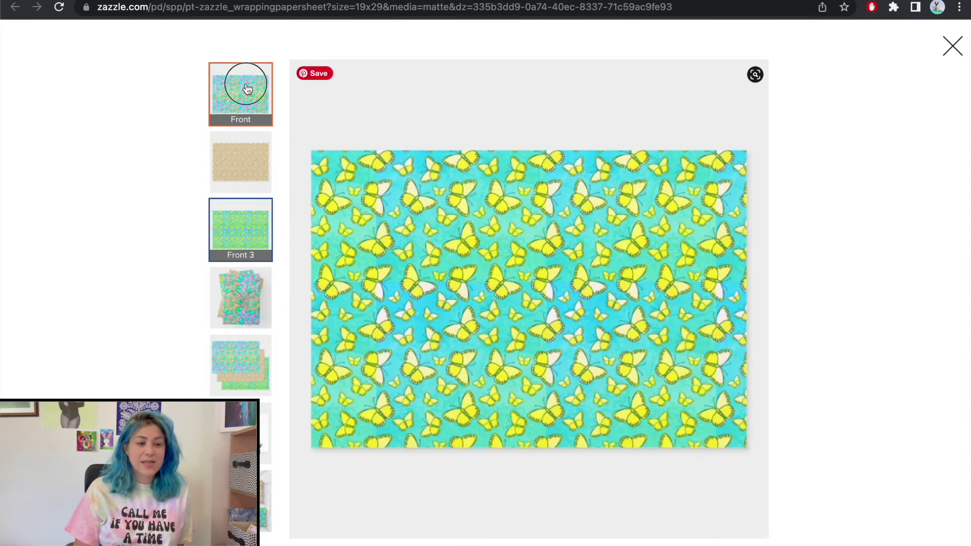
click(243, 162)
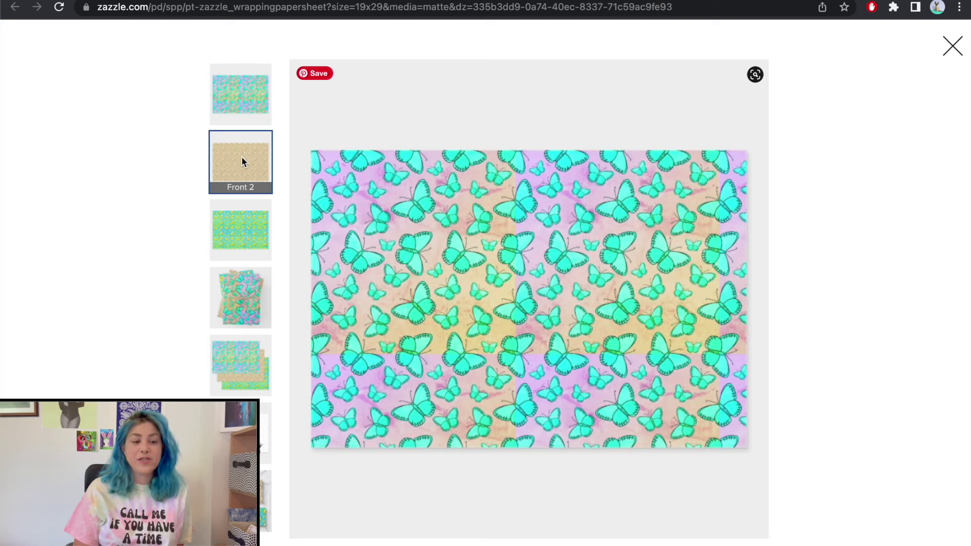
click(244, 230)
click(241, 286)
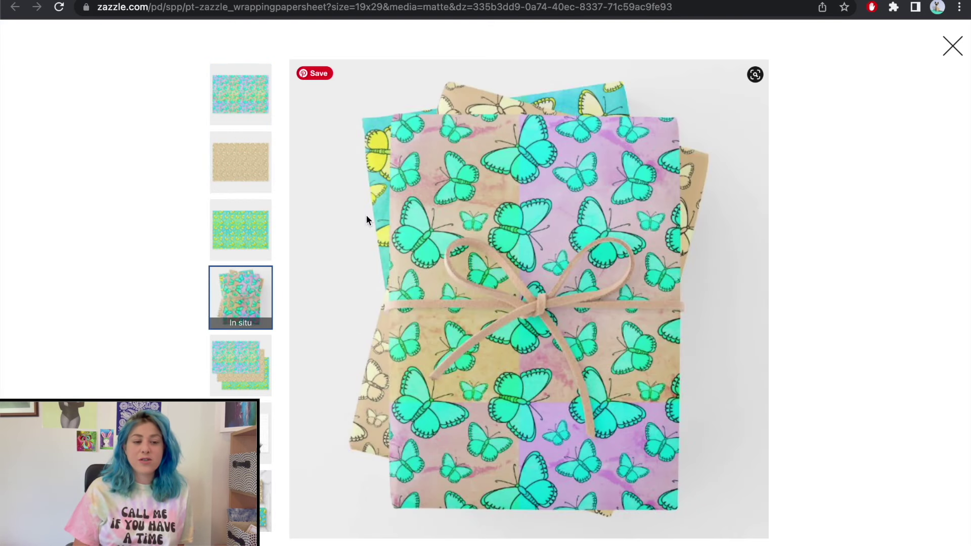
click(240, 353)
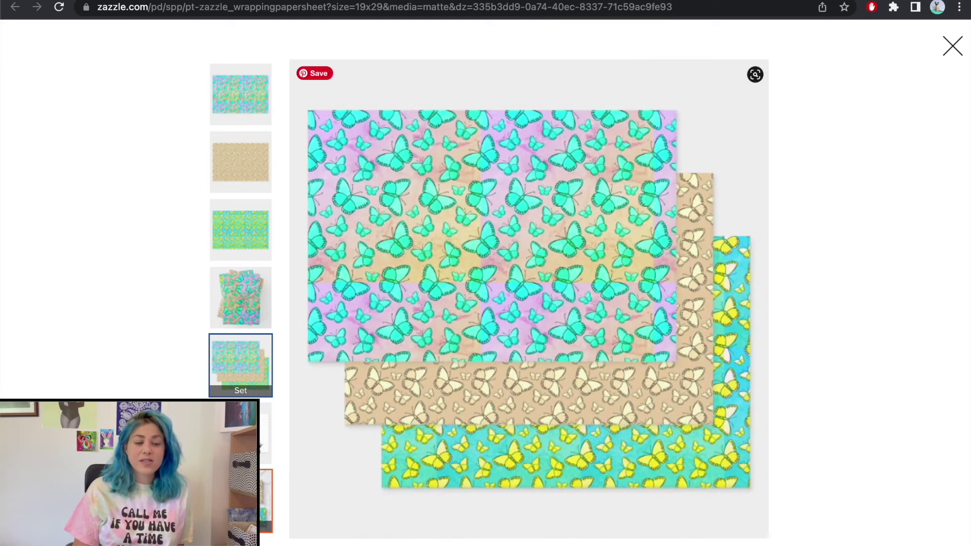
click(242, 501)
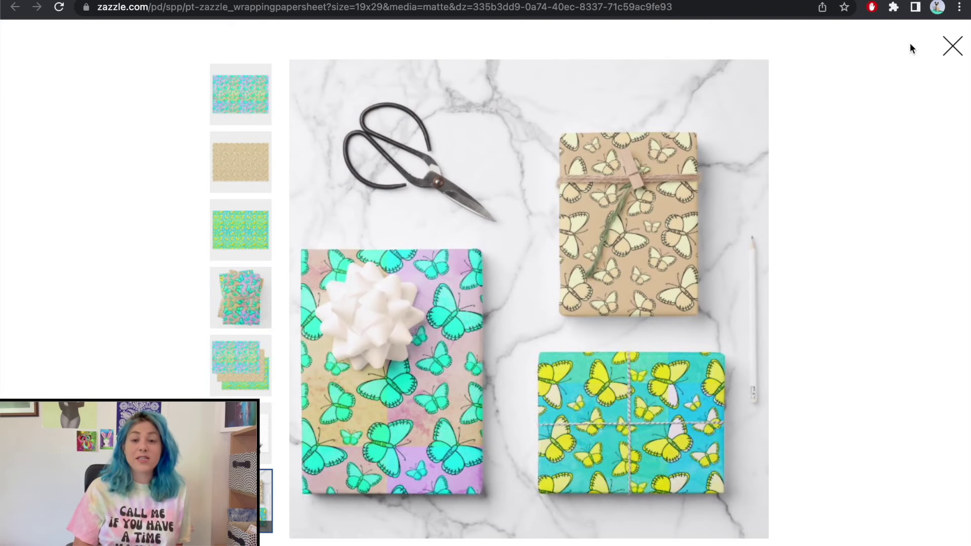
click(949, 51)
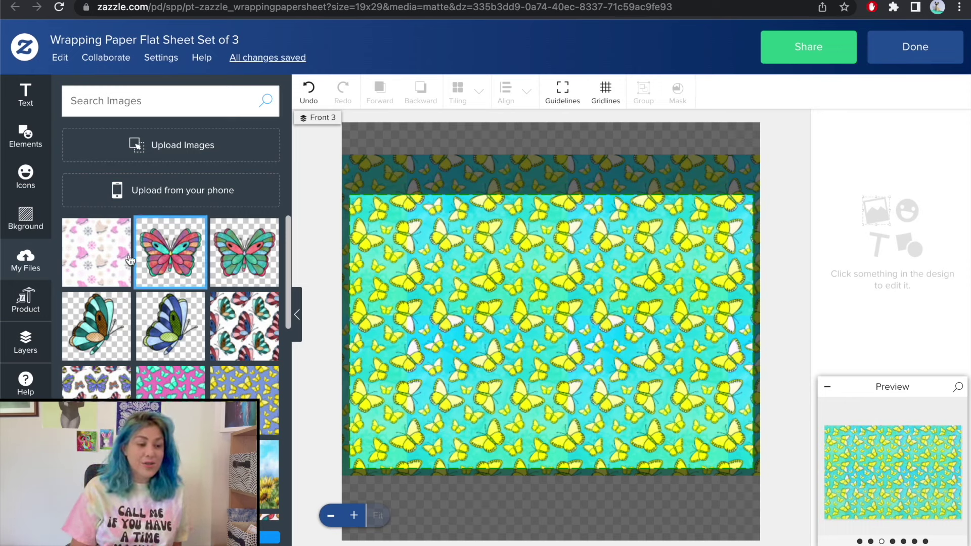
Delete the Butterflies_ 4.jpg pattern from the Front 2 sheet.
click(25, 341)
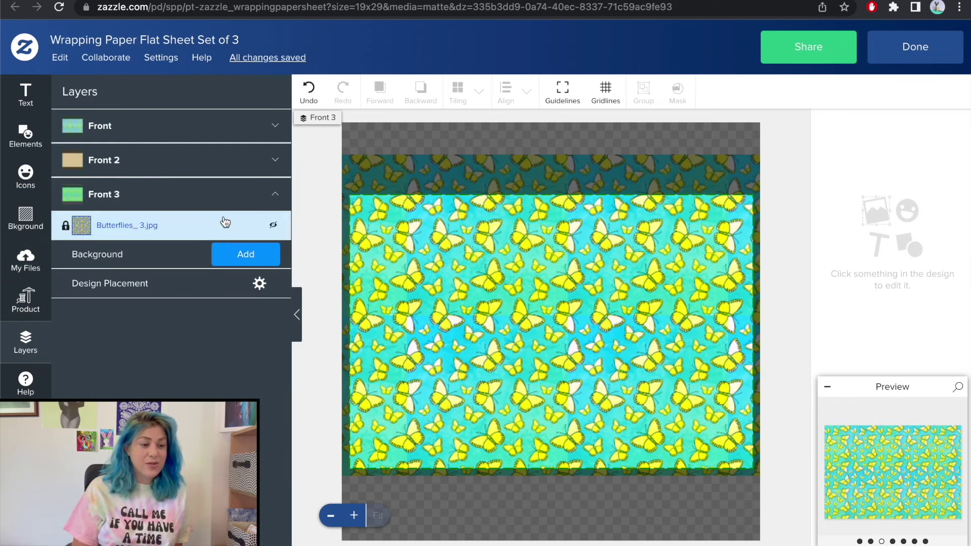
click(178, 172)
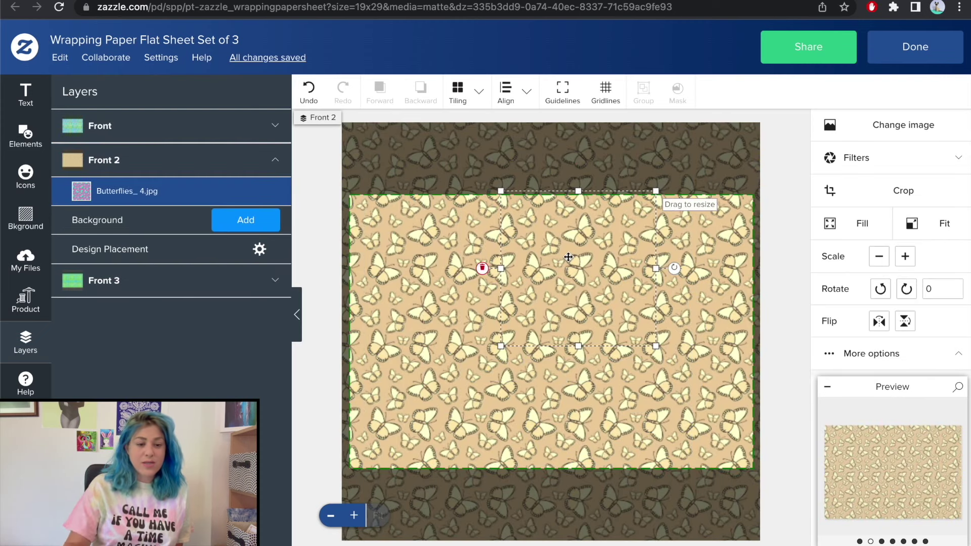
key(Delete)
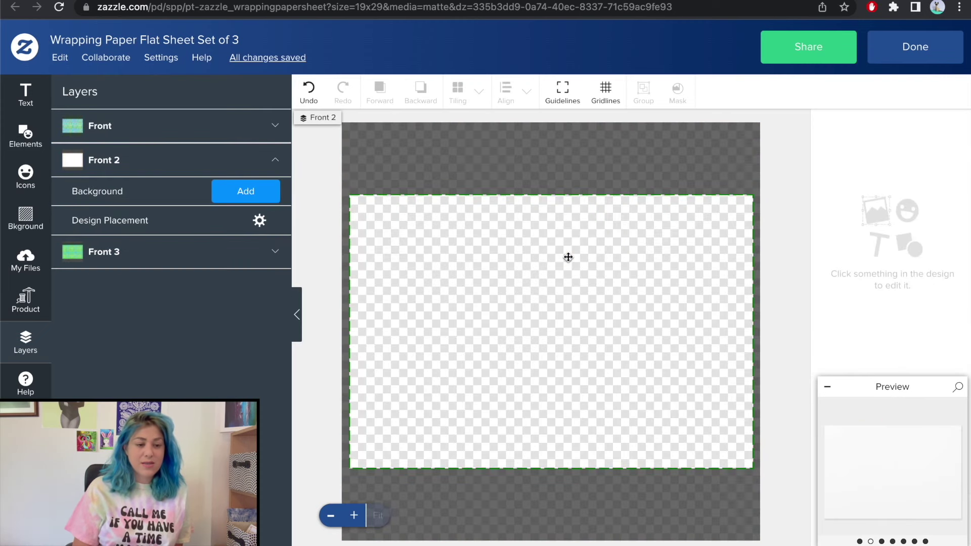
Add the single pink butterfly image to Front 2, shrink it to about 5.7 in and rotate it to about -45°.
click(24, 260)
click(174, 260)
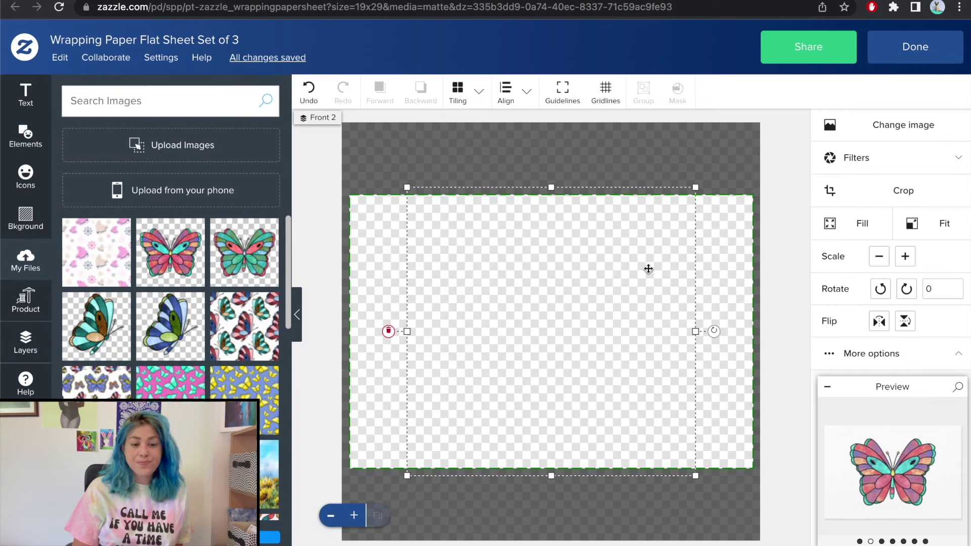
drag(695, 188, 507, 350)
drag(493, 417, 496, 352)
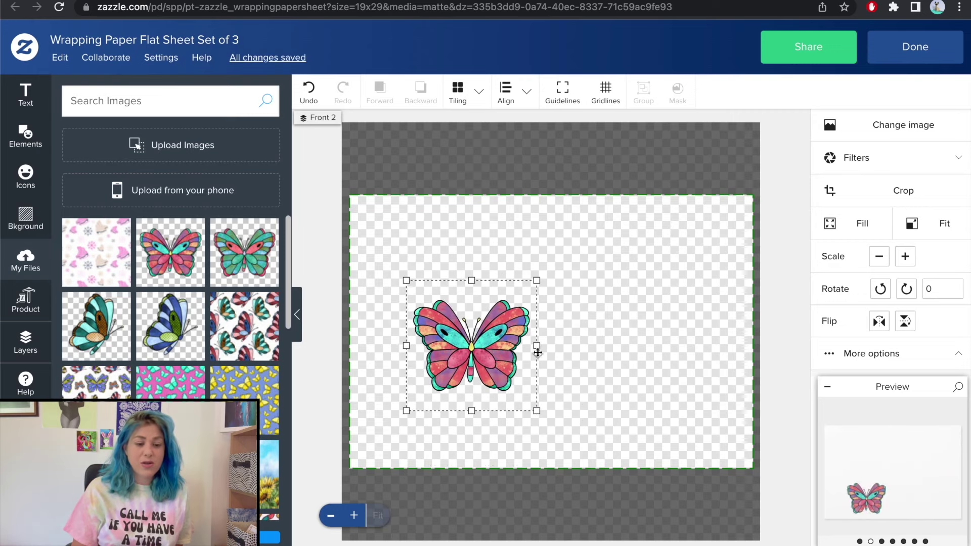
drag(553, 343, 543, 258)
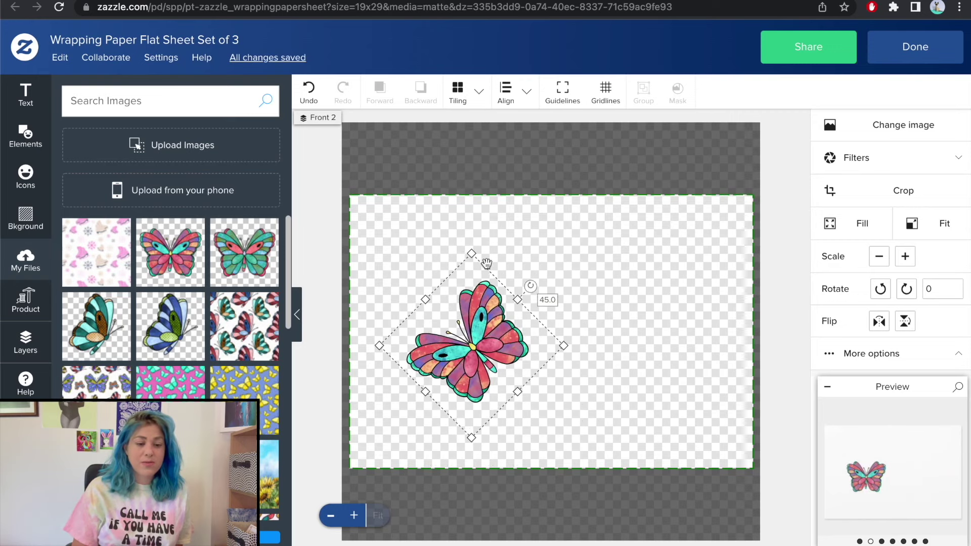
drag(473, 254, 472, 322)
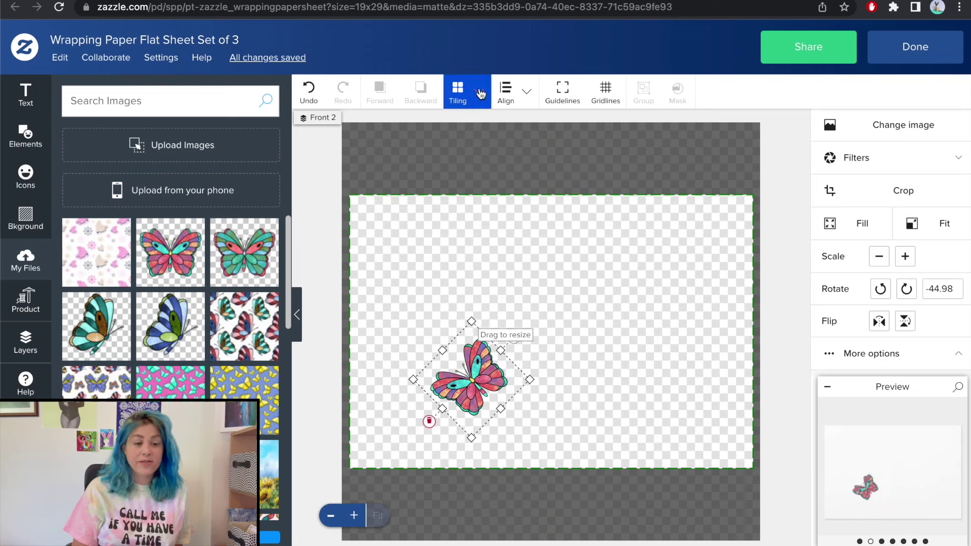
Try the Half Brick and Half Drop tilings on the Front 2 butterfly, apply the Mirror layout and check the enlarged preview.
click(481, 94)
click(641, 161)
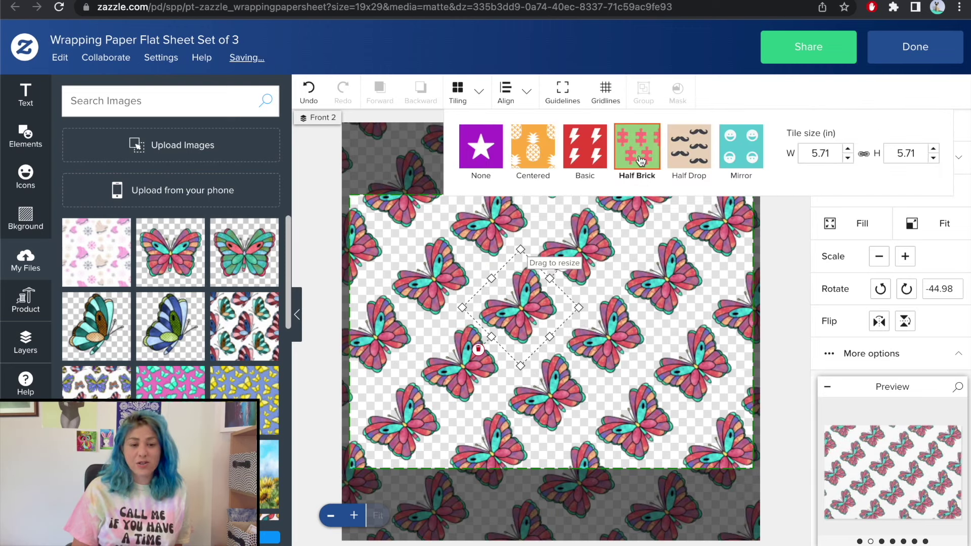
click(688, 161)
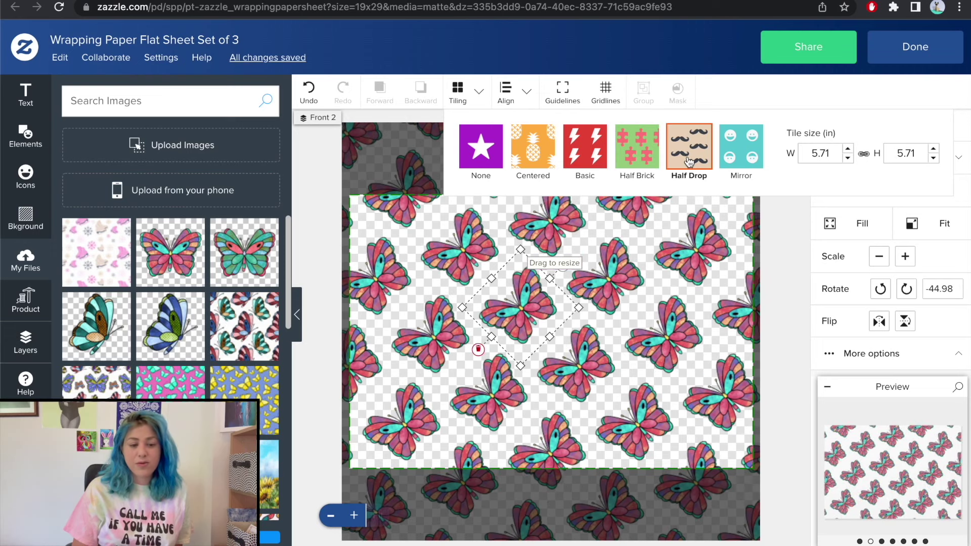
click(741, 148)
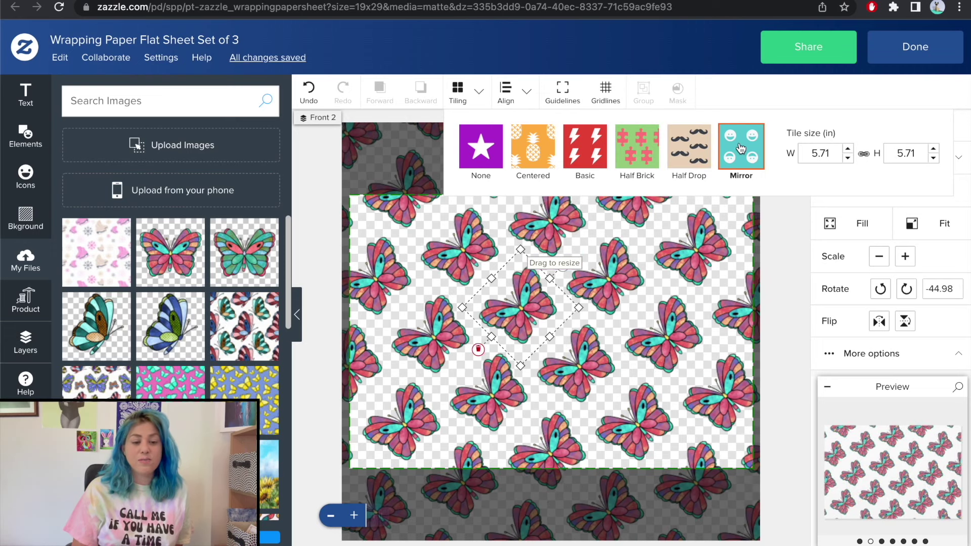
click(781, 281)
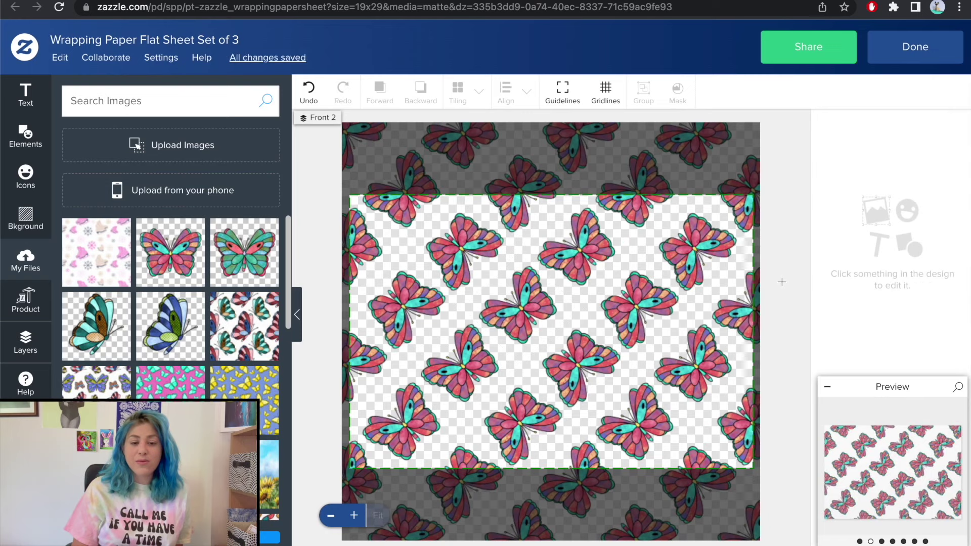
click(899, 478)
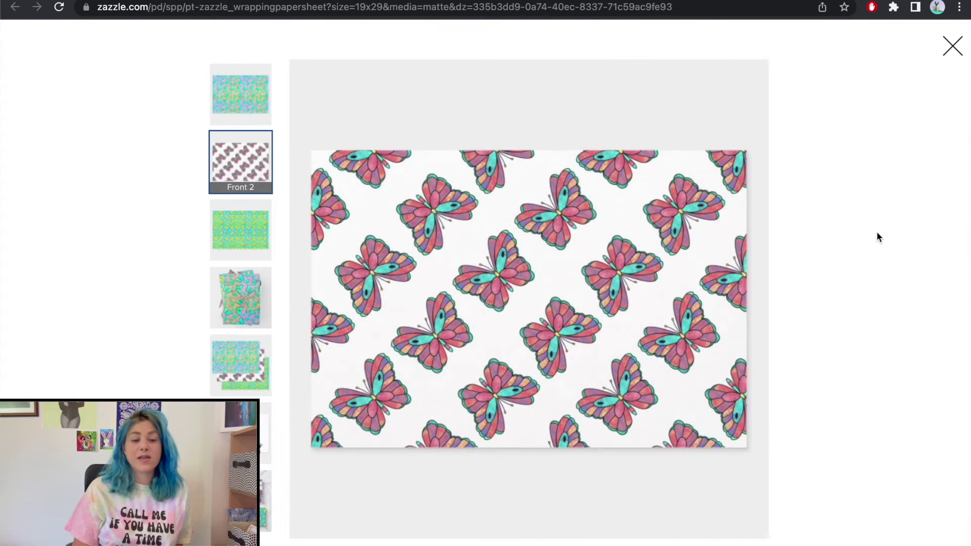
click(953, 48)
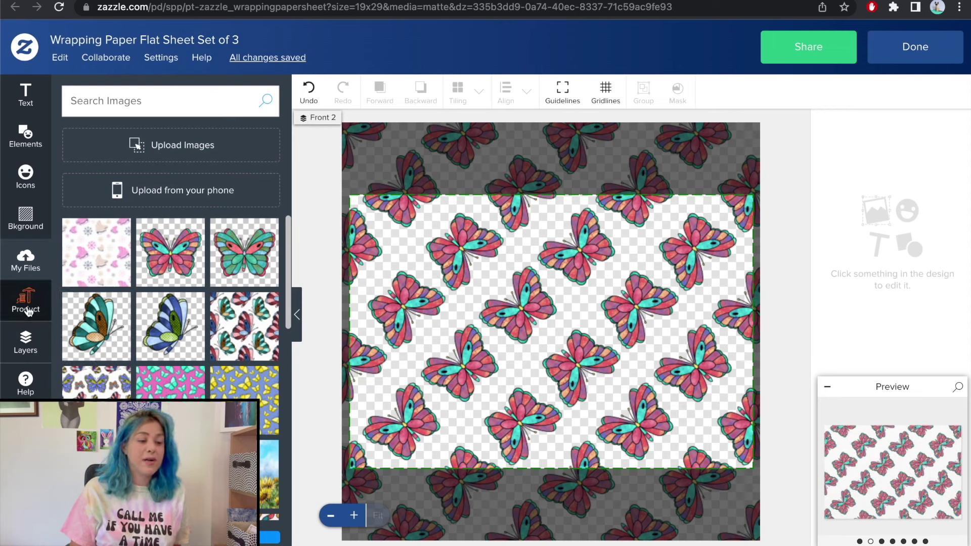
Try dark brown and grey background colors on the Front 2 sheet.
click(26, 218)
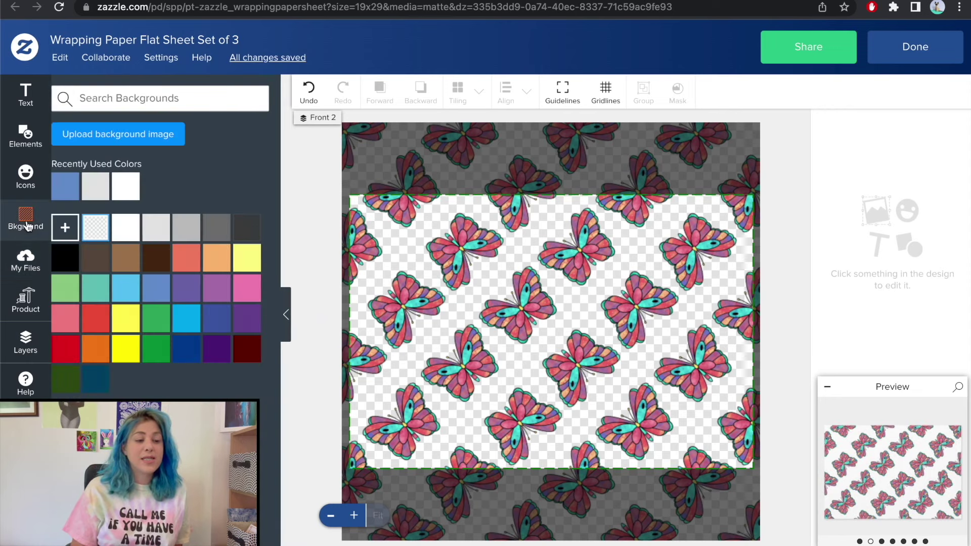
click(167, 256)
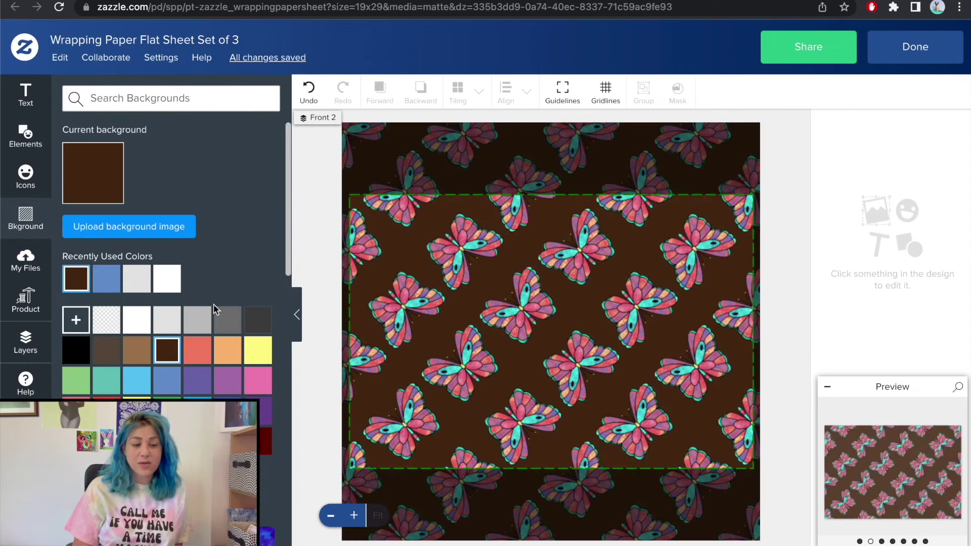
click(167, 321)
scroll(224, 293, down, 1)
click(197, 235)
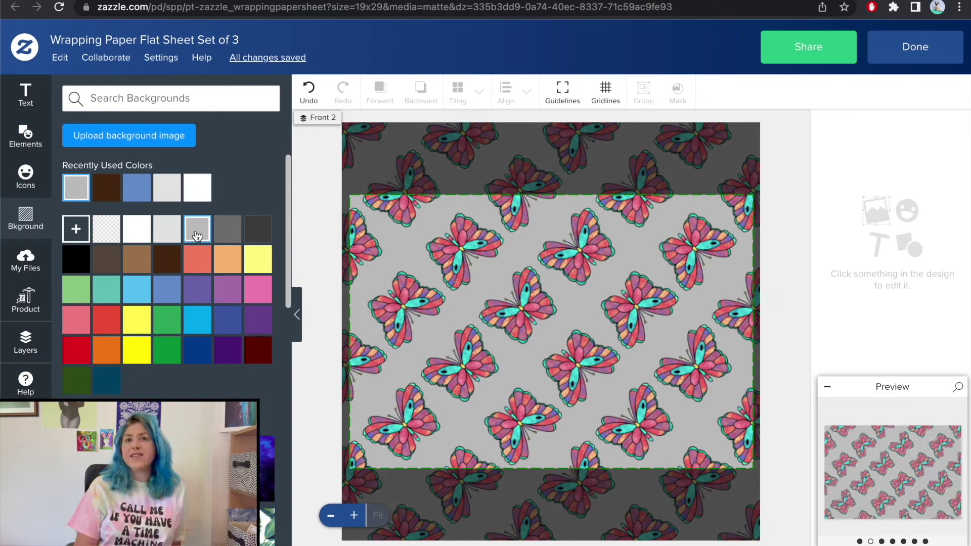
Set a custom cream background color, #FFE9C3, on Front 2 and return to the uploaded images.
click(76, 229)
drag(102, 297, 98, 271)
drag(96, 380, 96, 383)
drag(98, 271, 119, 271)
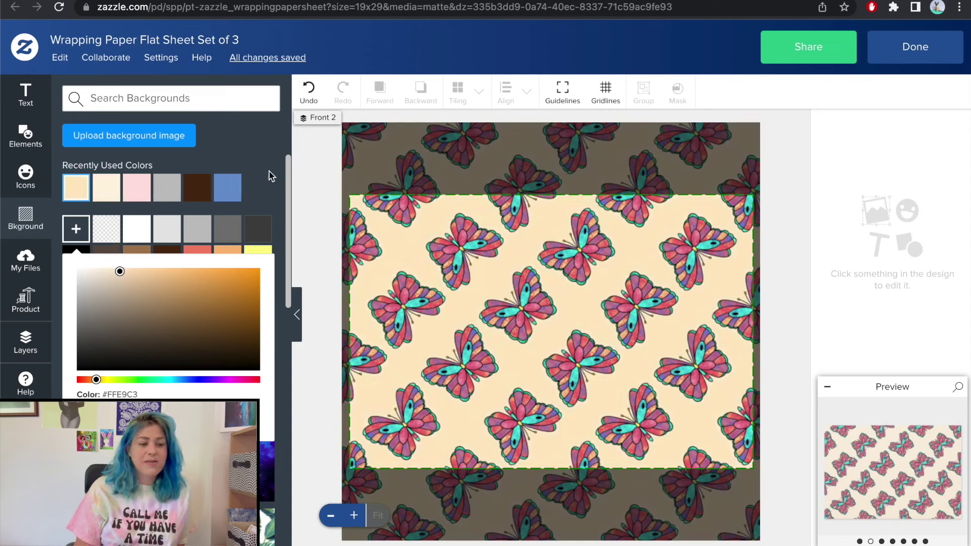
click(31, 273)
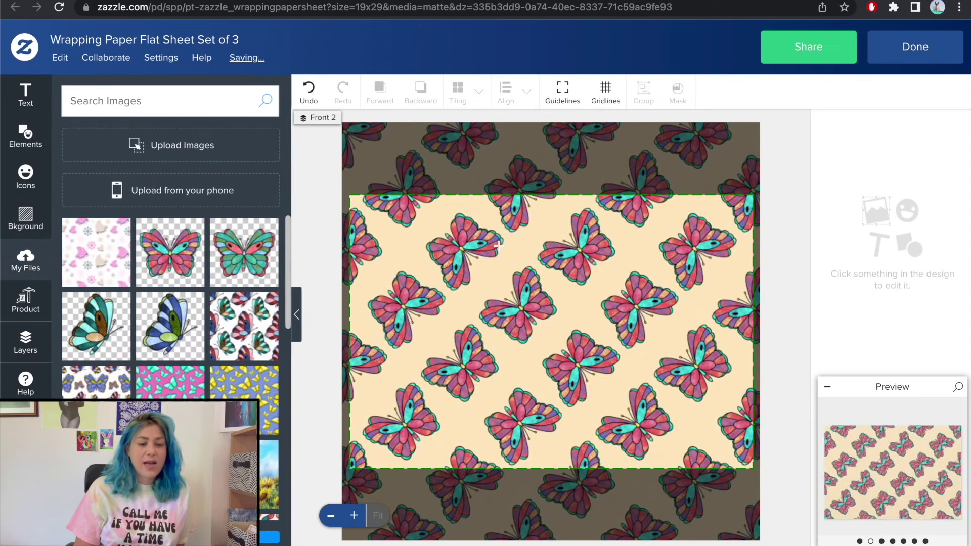
Try the Sepia, San Telmo, Sangria and Ipanema filters on Front 2's tiled butterfly.
click(536, 291)
click(856, 159)
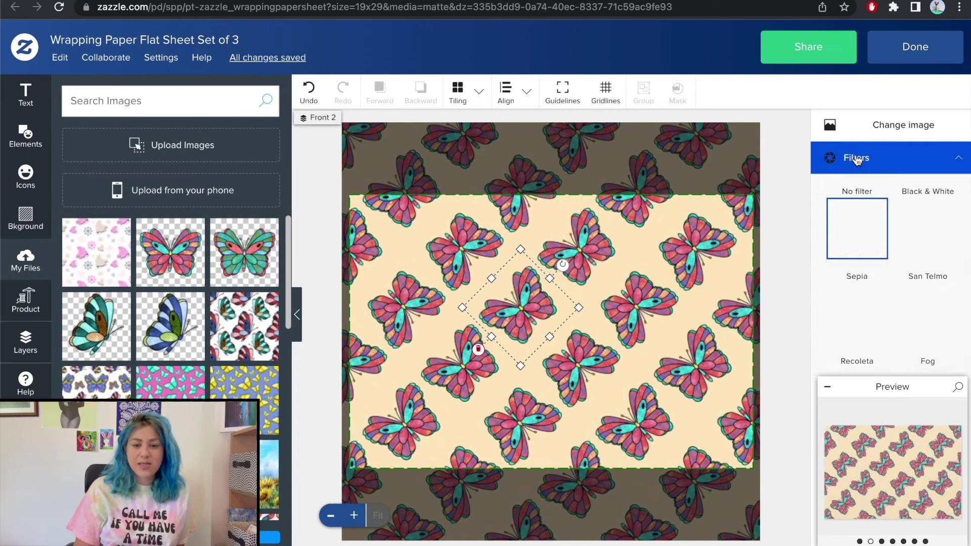
click(876, 306)
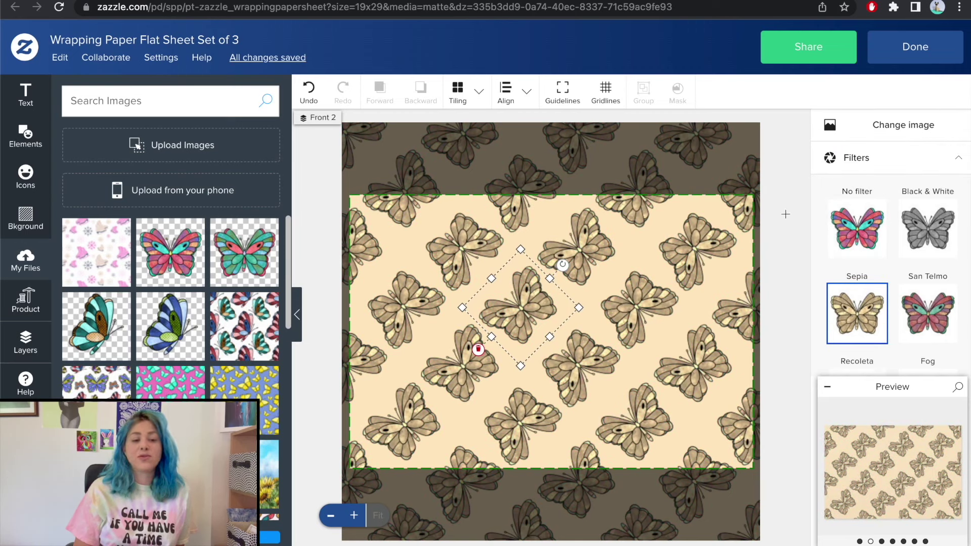
click(929, 317)
scroll(894, 247, down, 5)
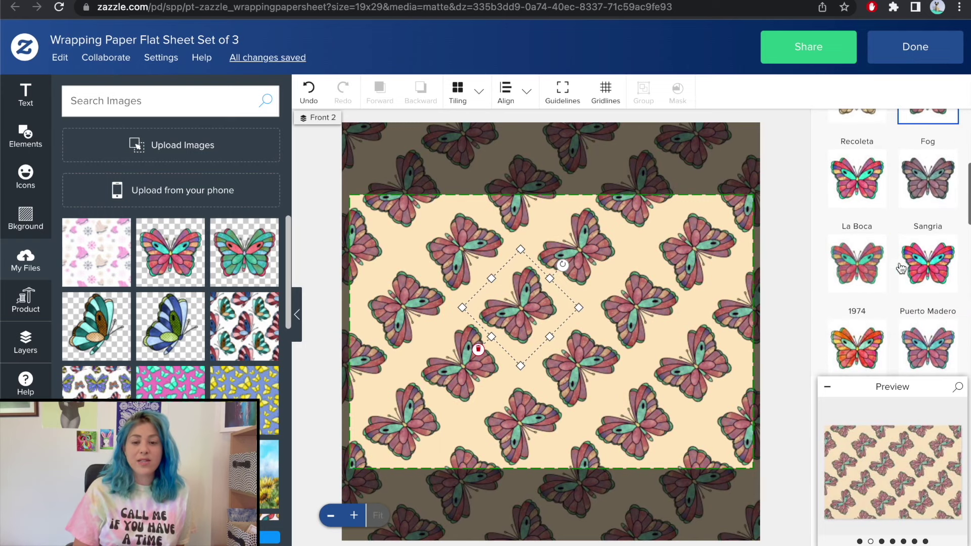
click(924, 274)
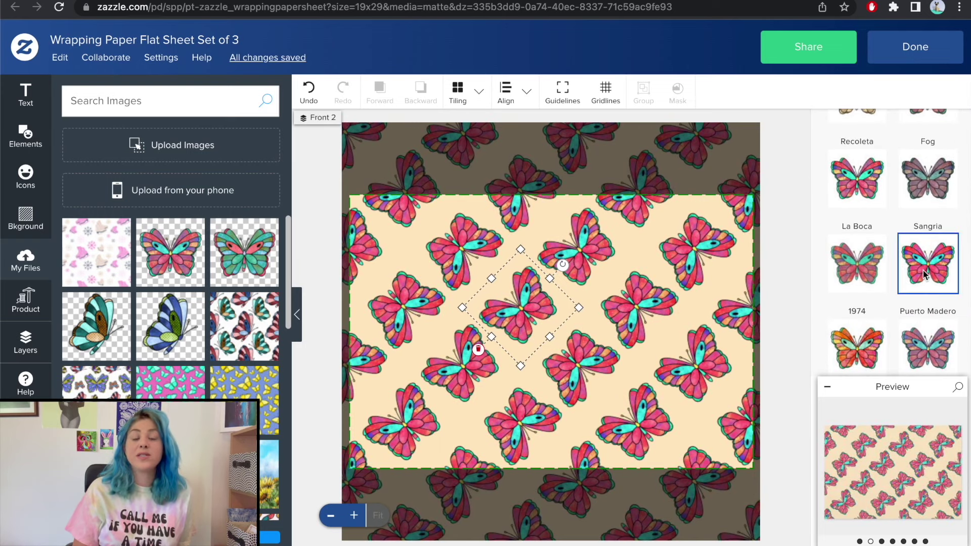
scroll(891, 318, down, 2)
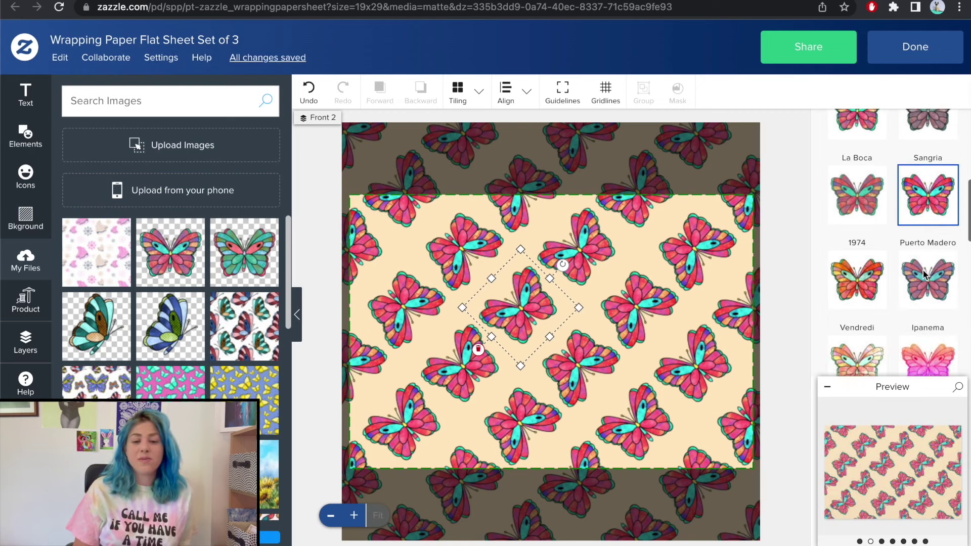
click(919, 340)
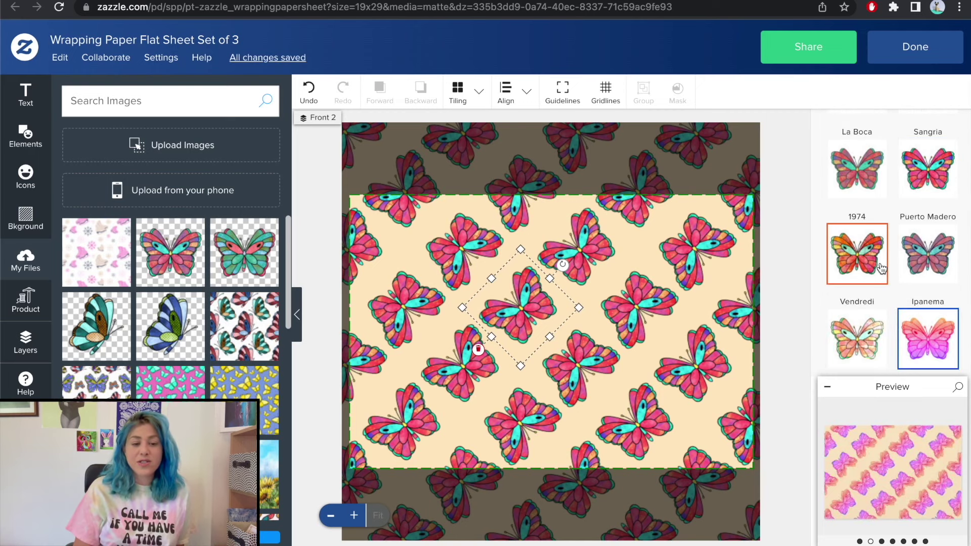
Apply the Greenleaf filter to Front 2's tiled butterfly.
scroll(925, 323, down, 3)
click(934, 301)
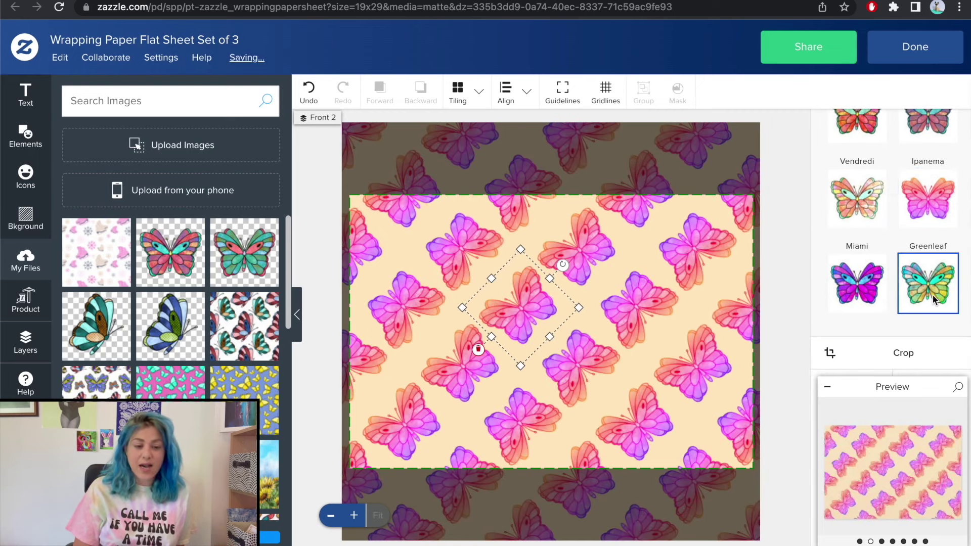
Preview the wrapping paper set at full size, comparing the Front 2 sheet with Front 3, and close the preview.
click(895, 498)
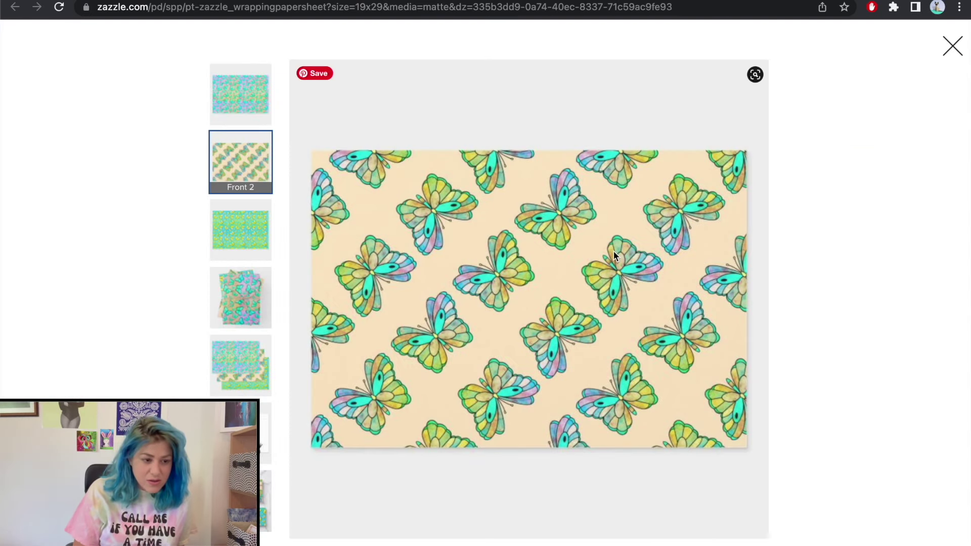
click(257, 116)
click(256, 149)
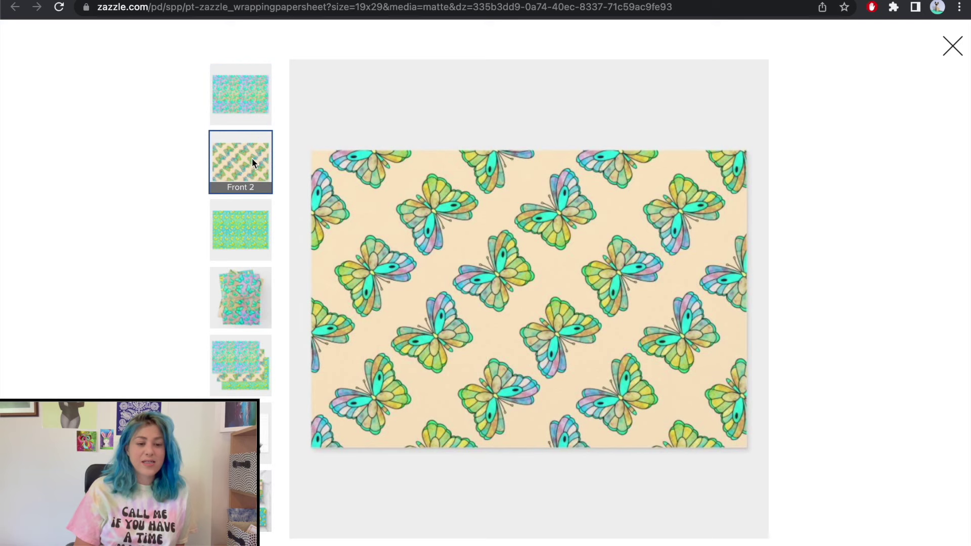
click(243, 226)
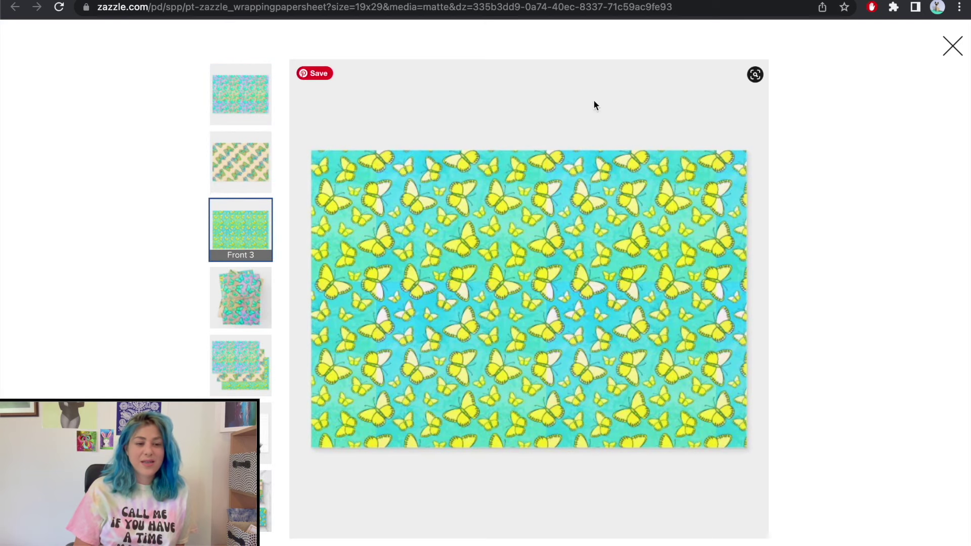
click(241, 157)
click(241, 104)
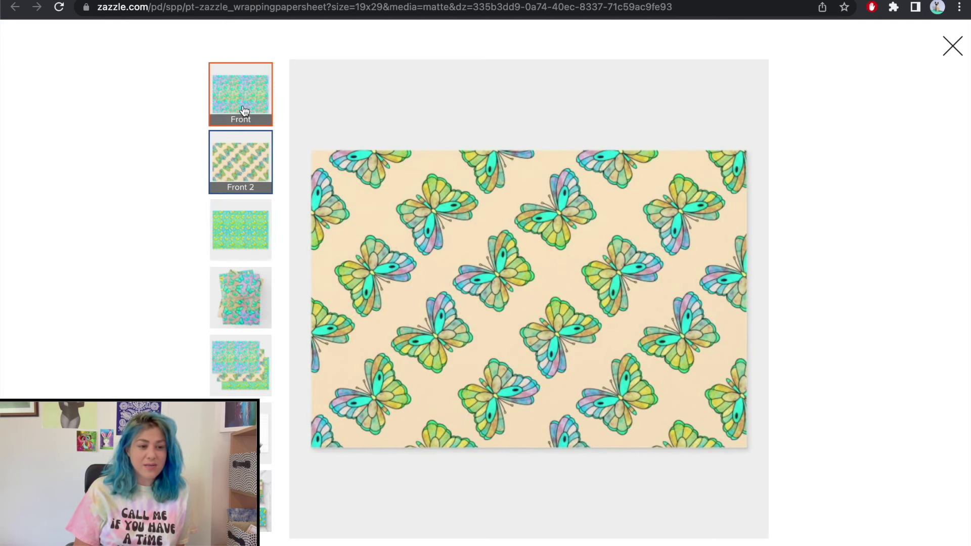
click(953, 47)
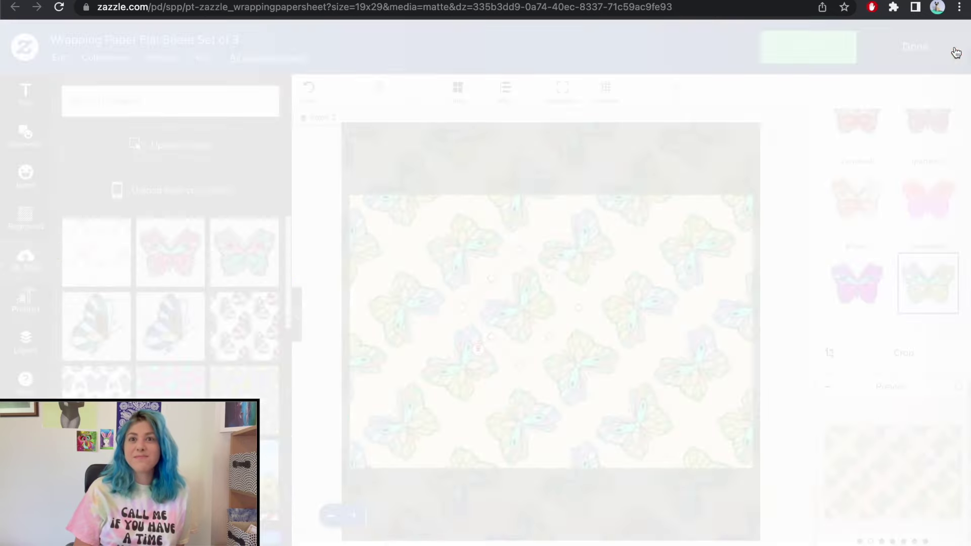
click(311, 353)
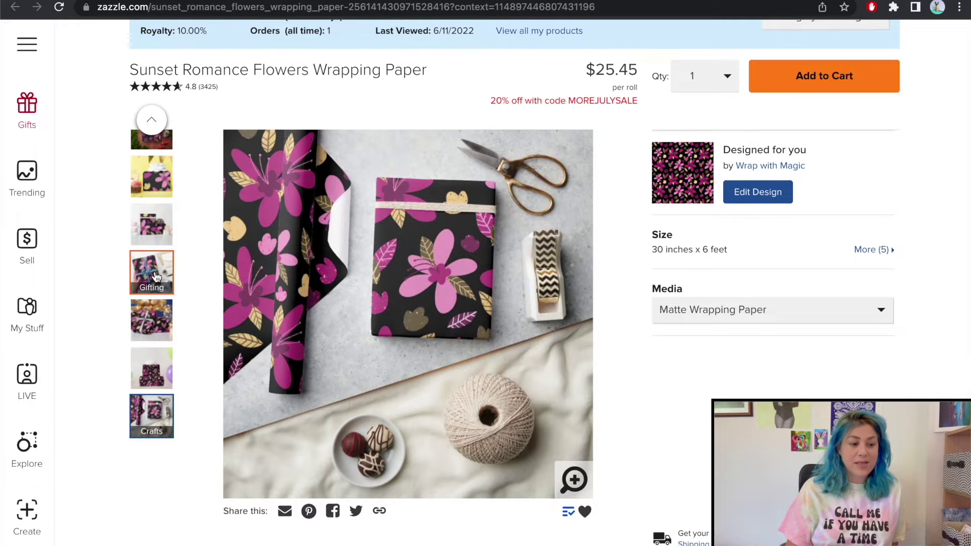
View the unrolled preview of the Sunset Romance Flowers Wrapping Paper on its product page.
scroll(182, 332, up, 5)
scroll(230, 249, down, 3)
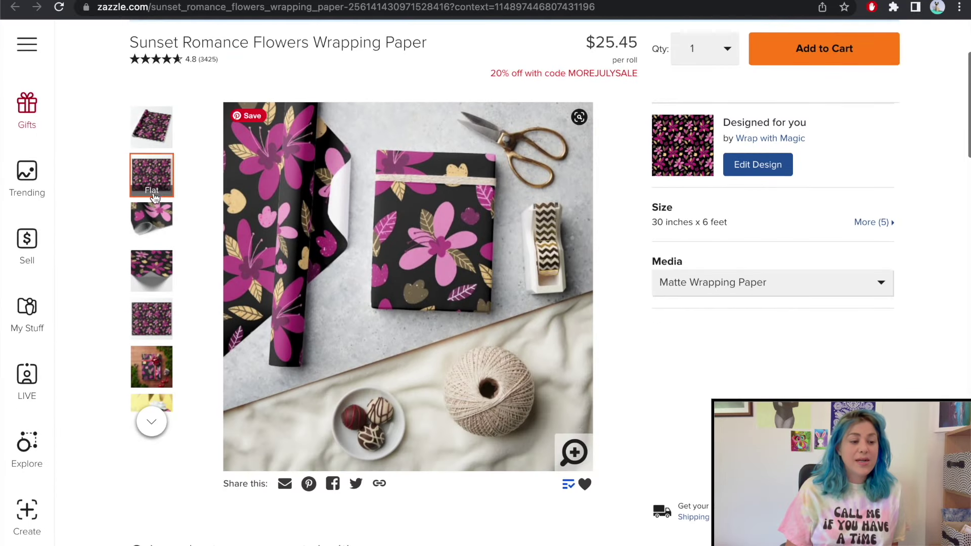
click(154, 131)
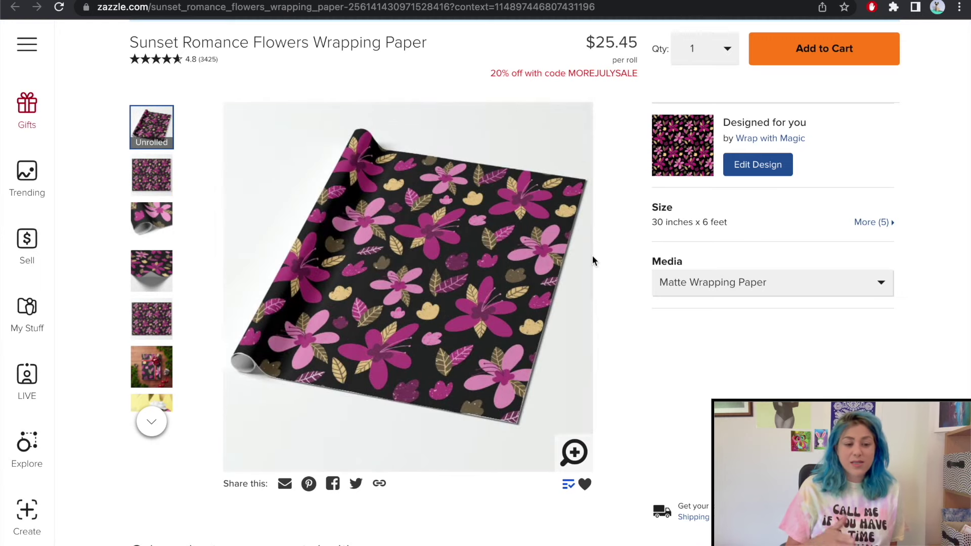
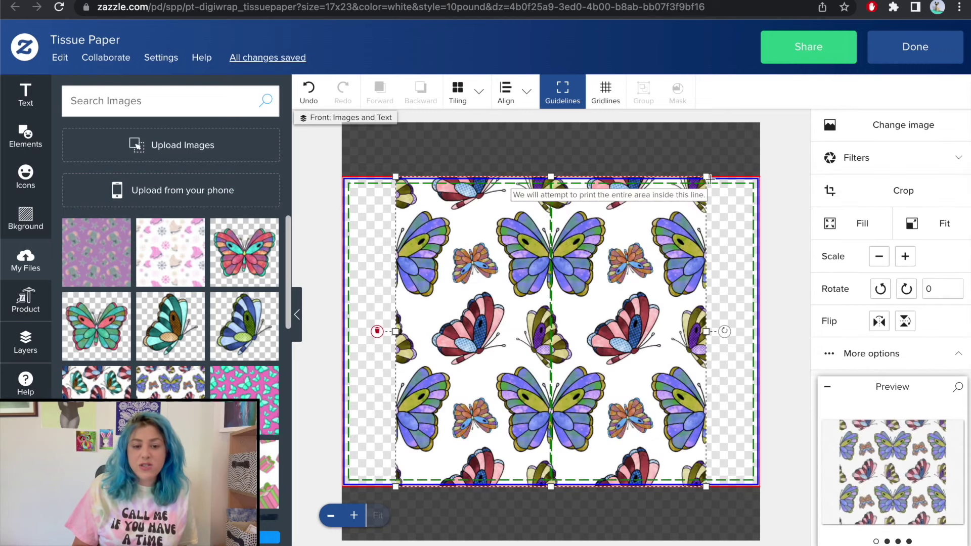
Shrink the butterfly pattern on the 17" x 23" tissue paper and apply Basic tiling with tiles about 5.57 in square.
drag(686, 199, 469, 269)
click(457, 94)
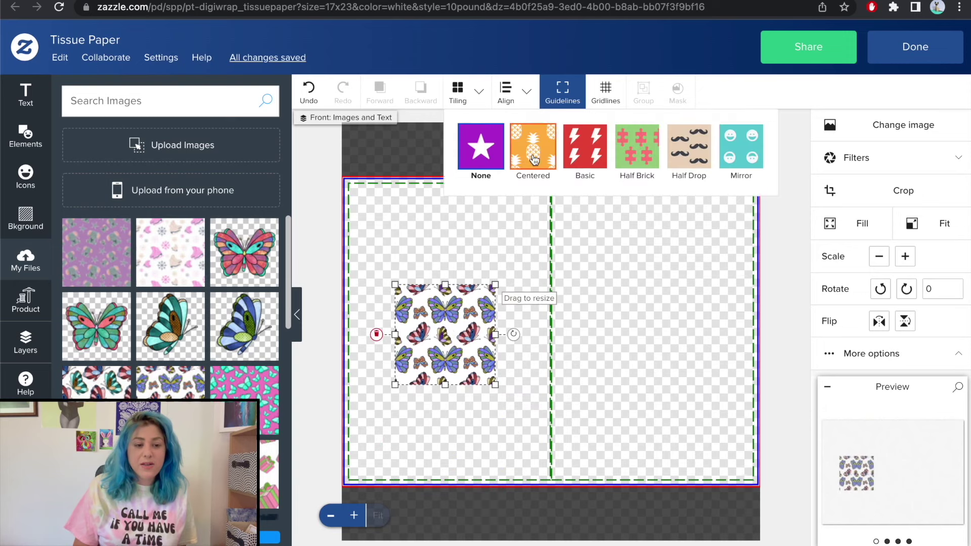
click(588, 165)
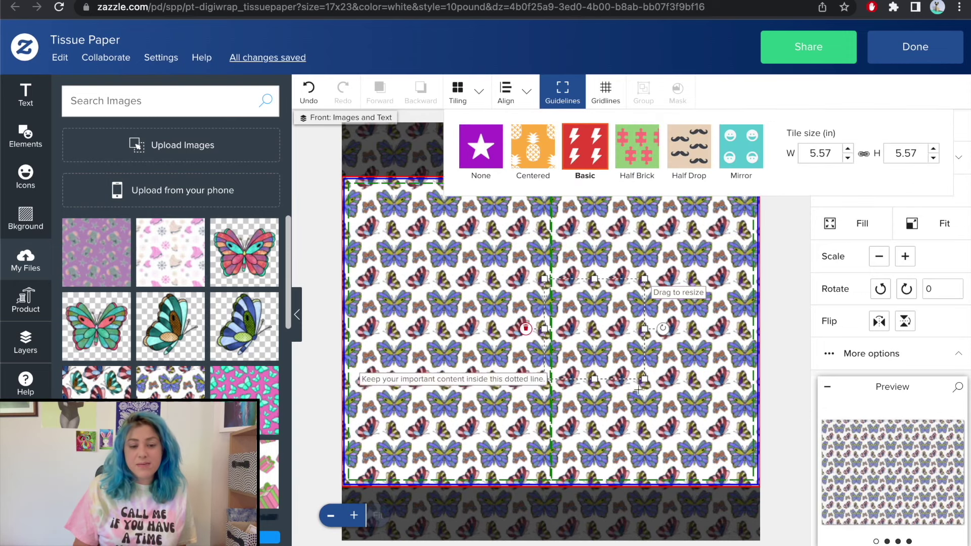
Preview the tiled butterfly tissue paper in its Folded and Vertical views and return to the design.
click(892, 470)
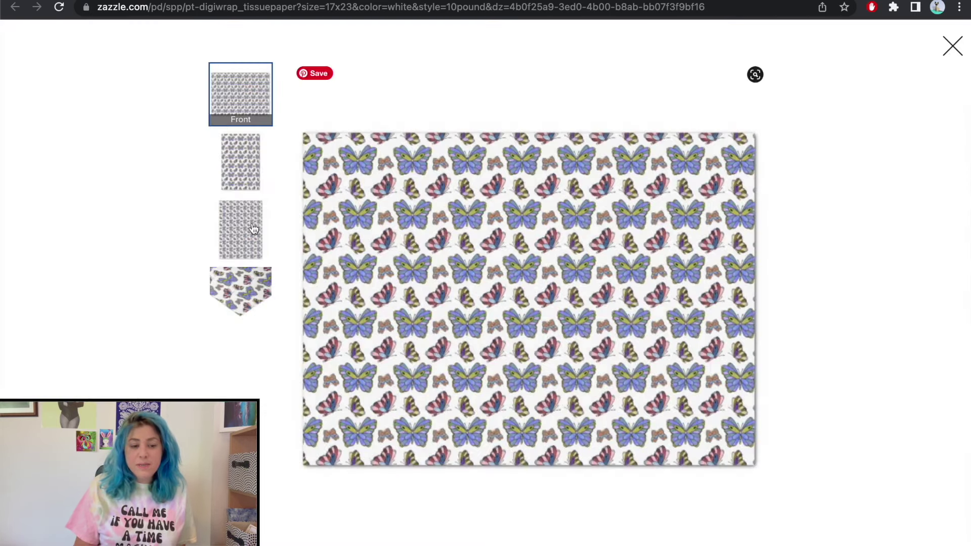
click(242, 173)
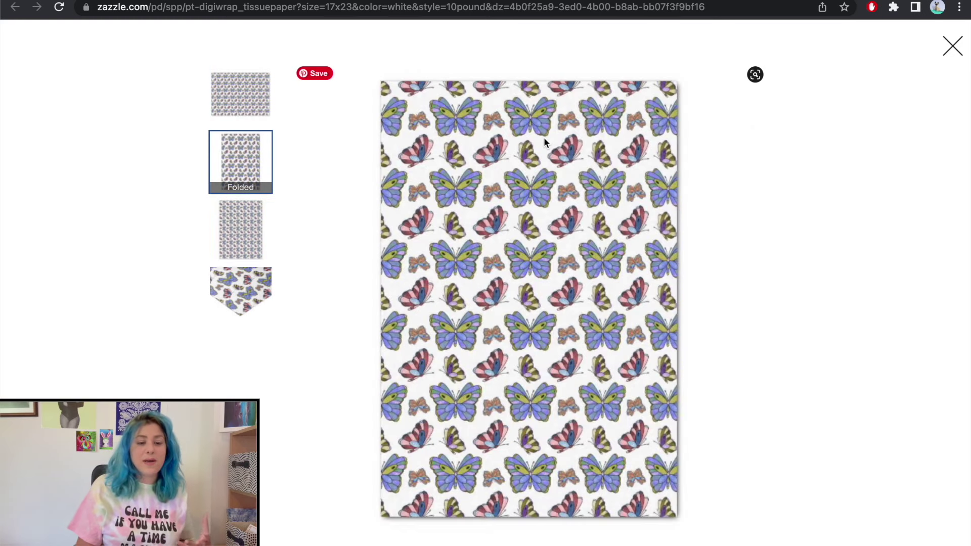
click(242, 231)
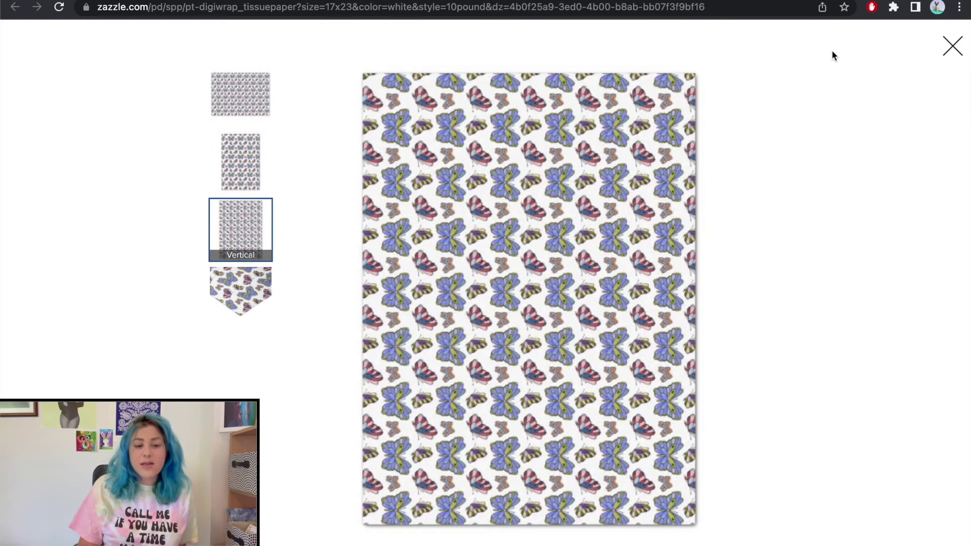
click(952, 46)
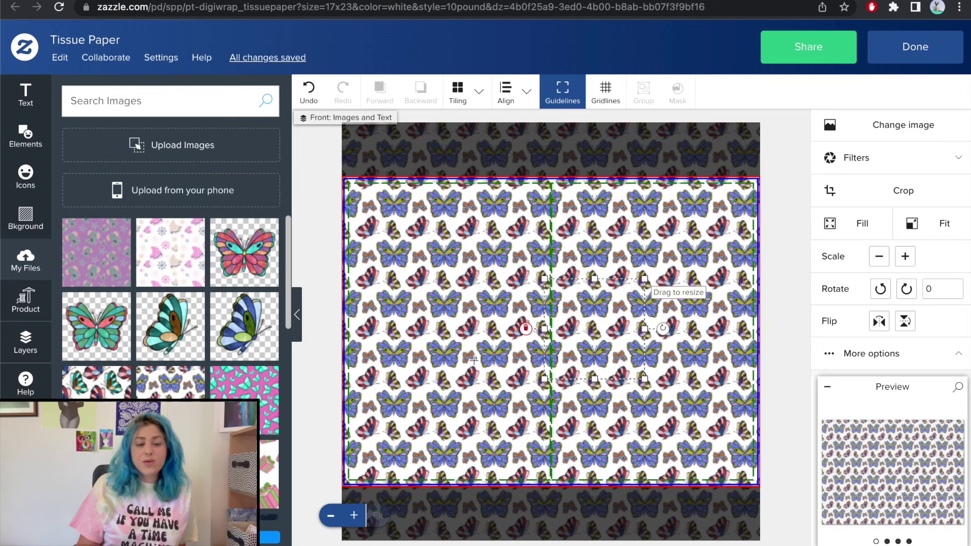
Try the purple elephant pattern at a smaller size in place of the tiled butterflies, and delete it.
key(Delete)
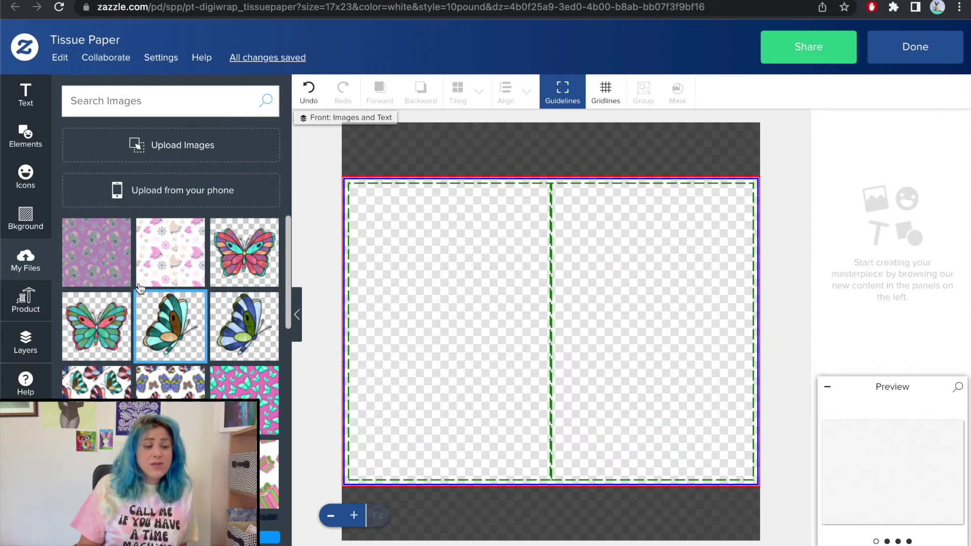
click(125, 262)
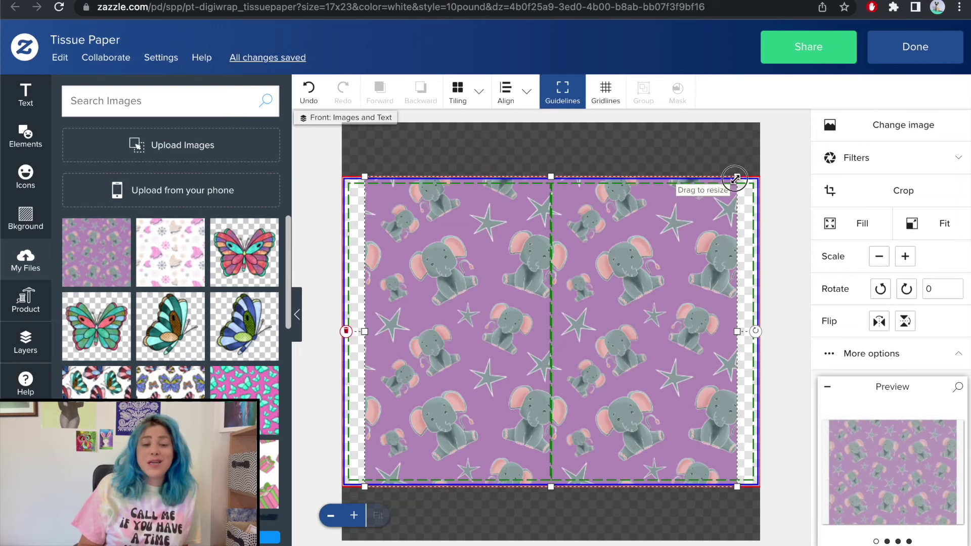
drag(737, 178, 579, 308)
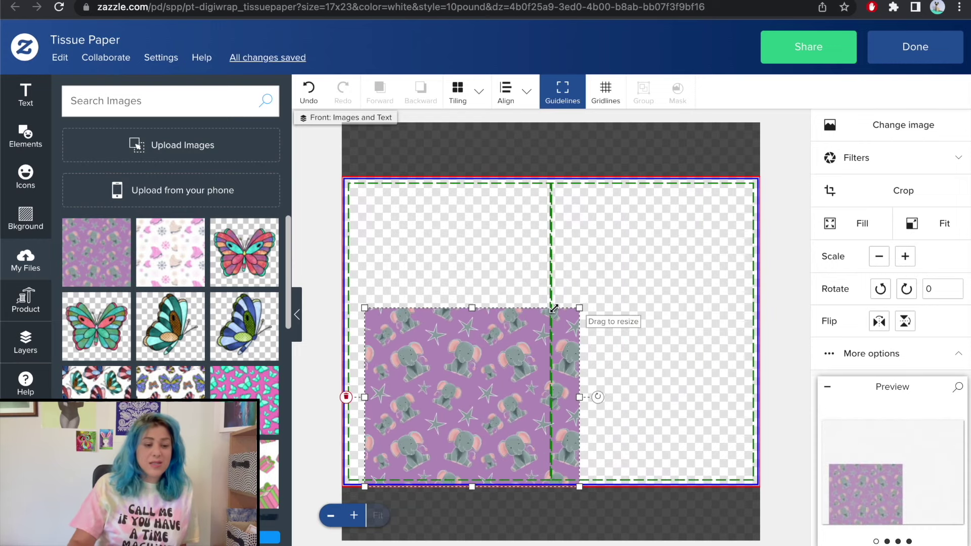
key(Delete)
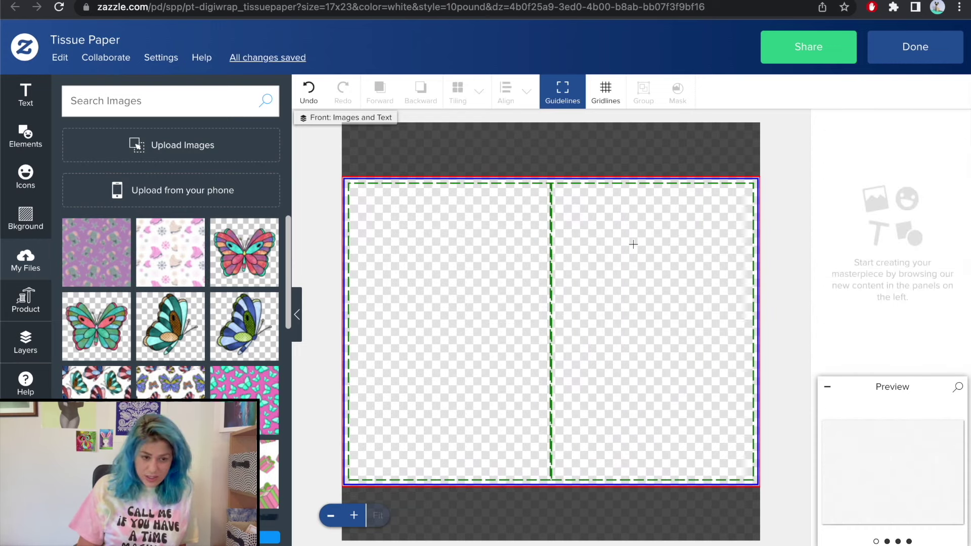
Add the pink ice skates pattern to the tissue paper, shrink it and apply Basic tiling with tiles about 11.89 x 9.91 in.
click(562, 250)
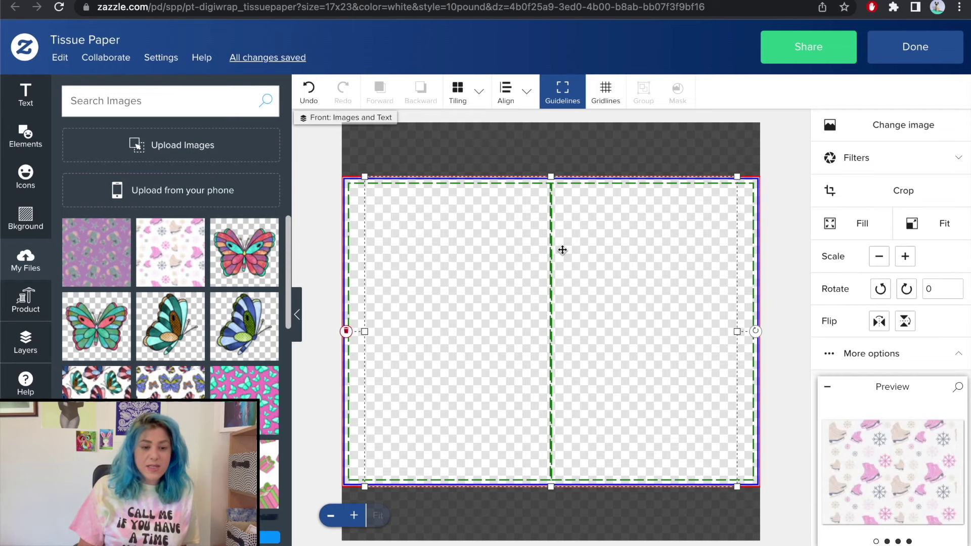
drag(736, 177, 577, 309)
click(460, 93)
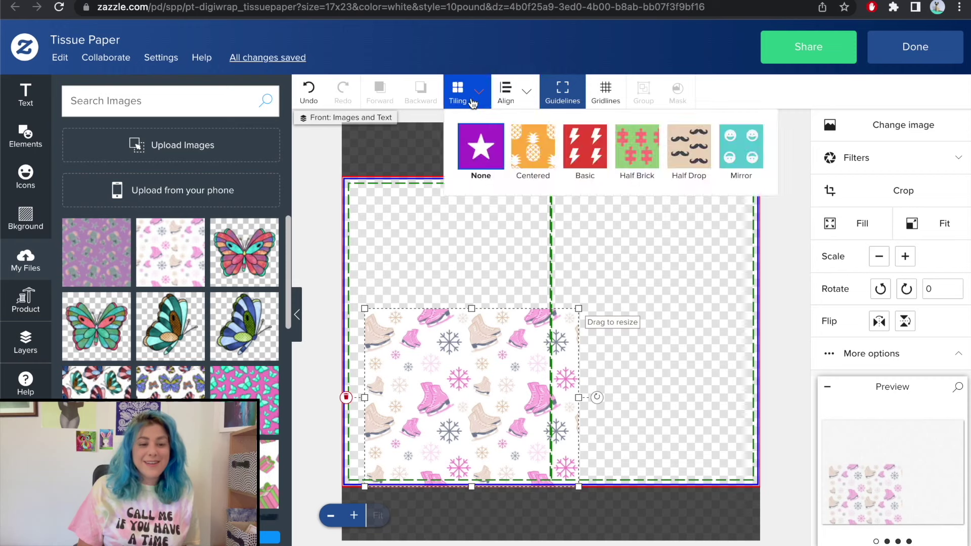
click(581, 161)
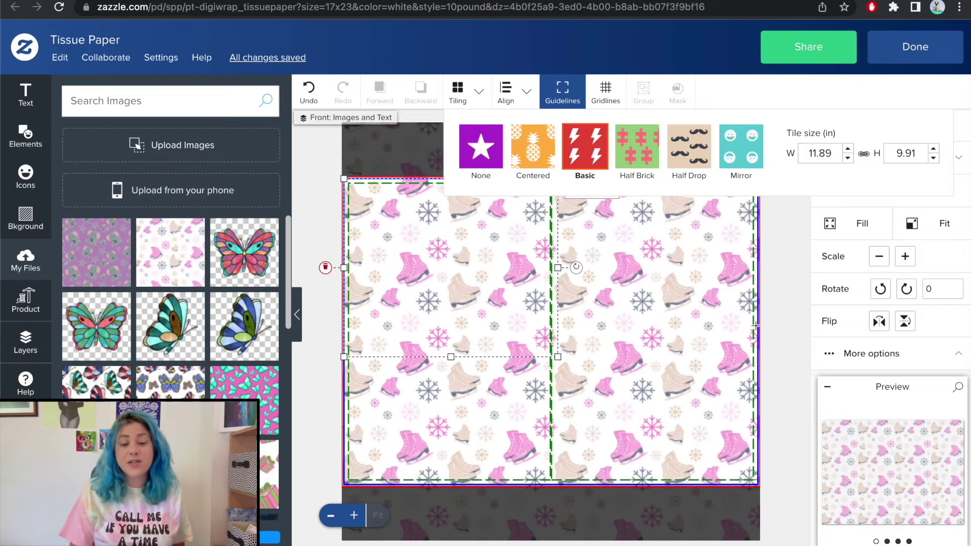
Preview the tiled ice skates tissue paper at full size and delete the pattern from the sheet.
click(894, 466)
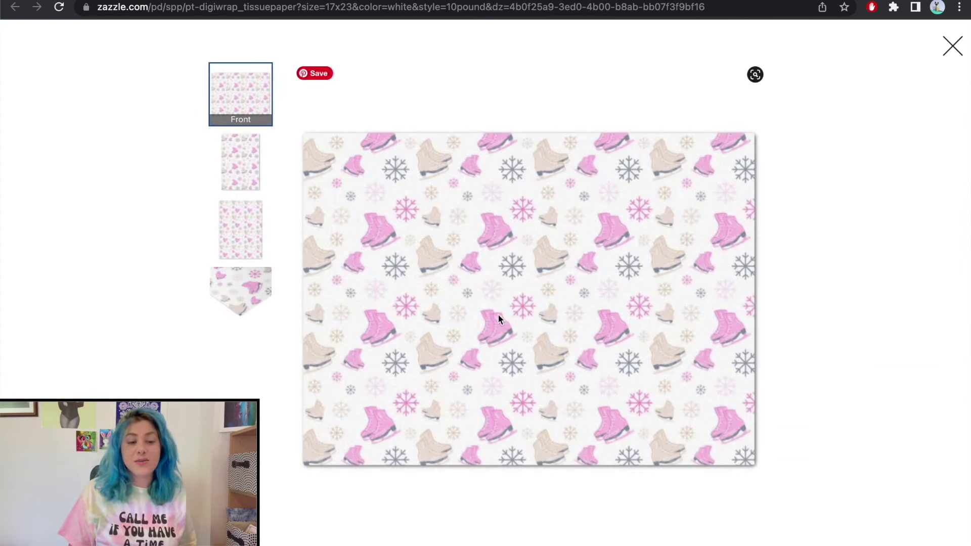
click(951, 48)
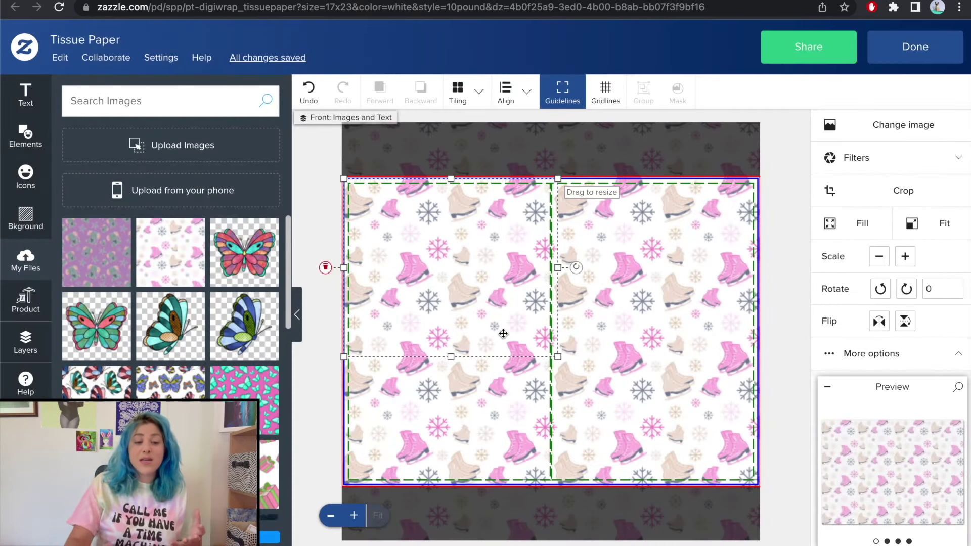
key(Delete)
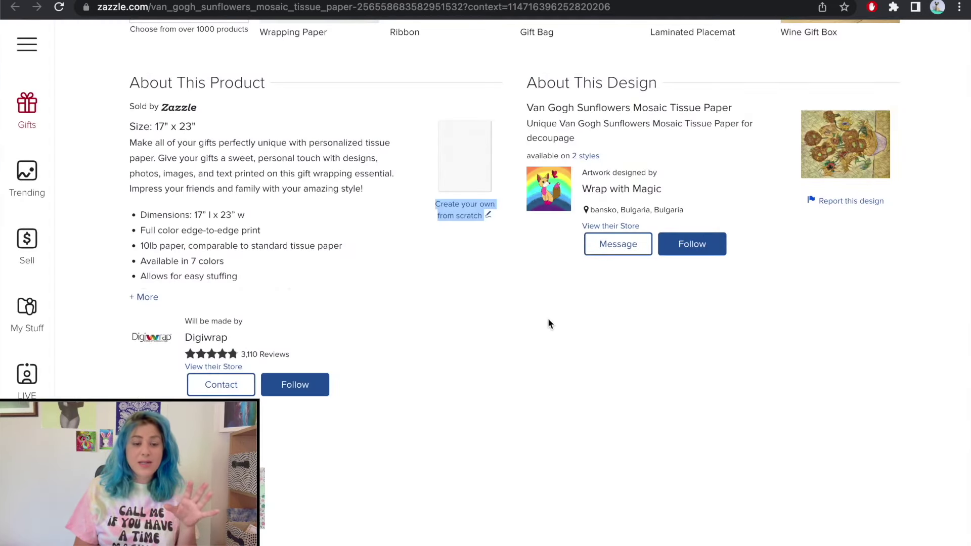
Set the size of the Van Gogh Sunflowers Mosaic Tissue Paper to 10" x 15".
scroll(437, 344, up, 15)
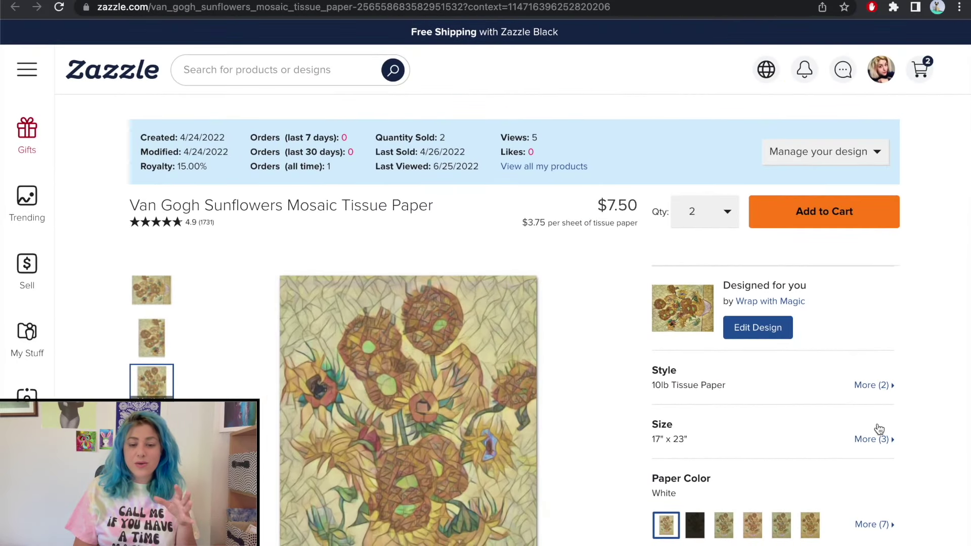
click(872, 439)
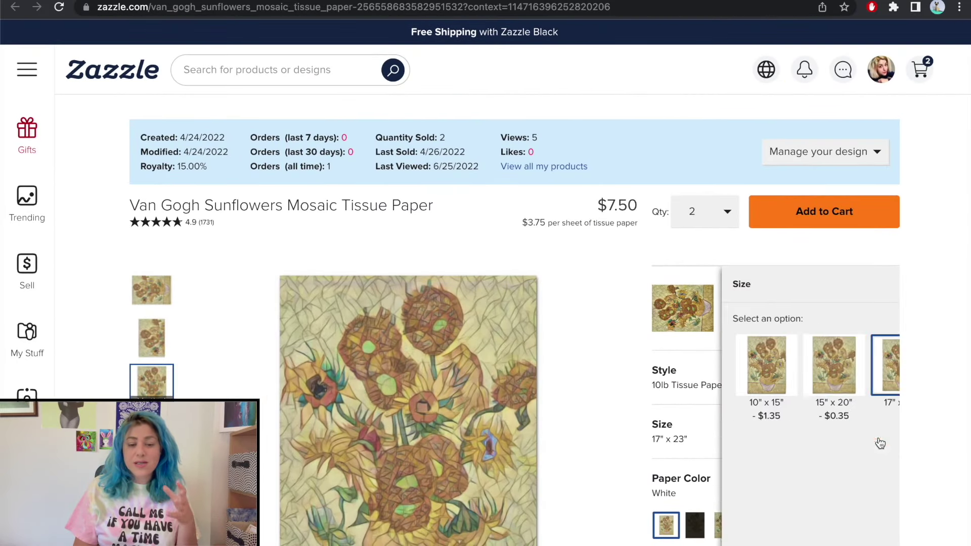
click(720, 366)
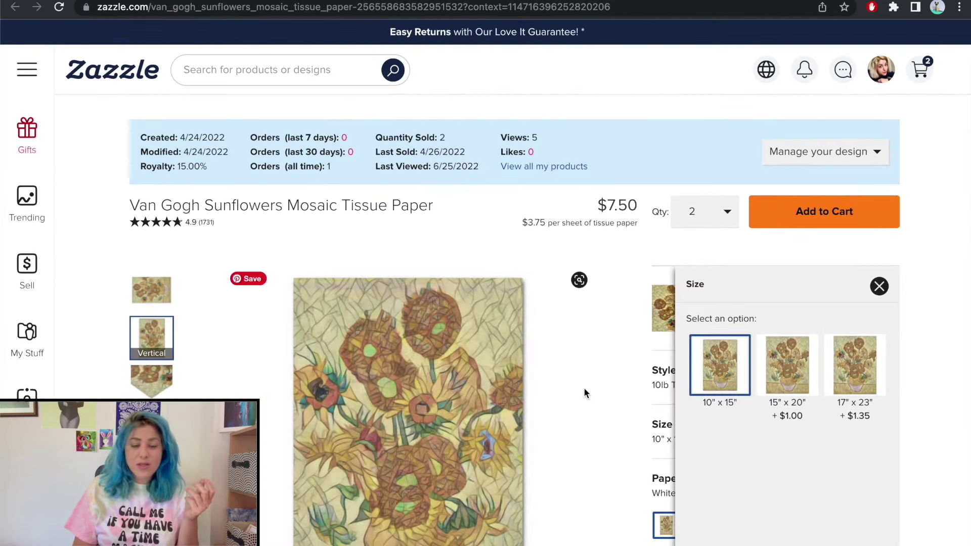
Create a blank 10" x 15" tissue paper from scratch in a new tab and start adding an image to it.
scroll(584, 392, down, 5)
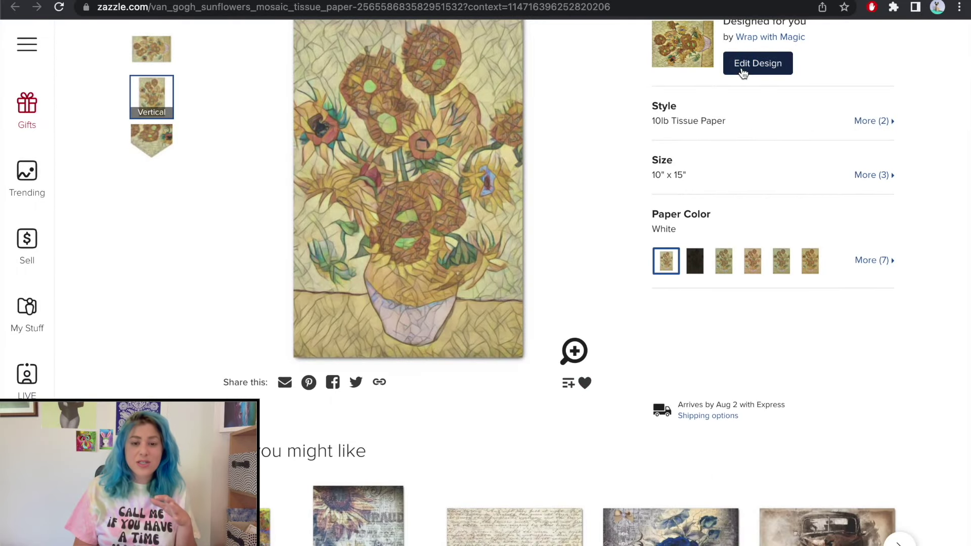
scroll(685, 262, down, 10)
right_click(475, 360)
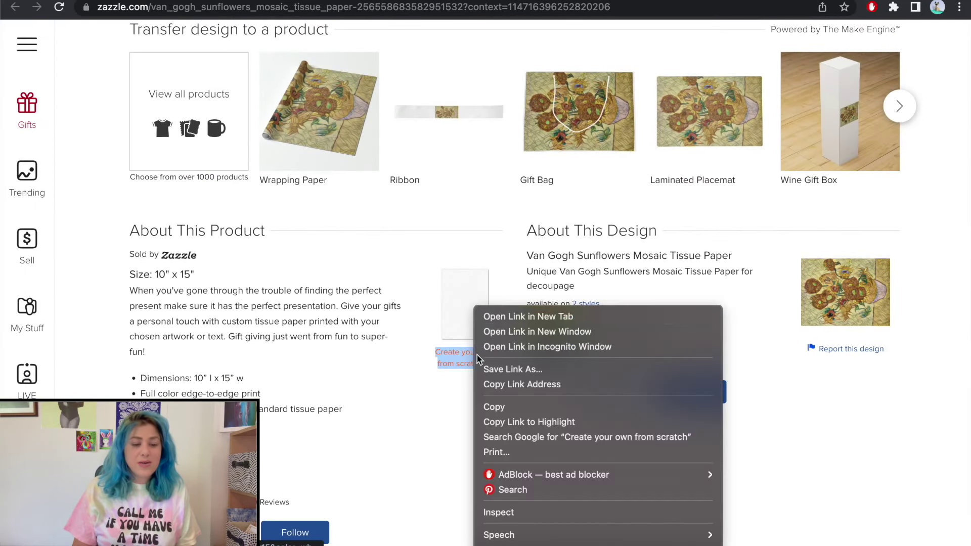
click(489, 314)
key(ctrl+Tab)
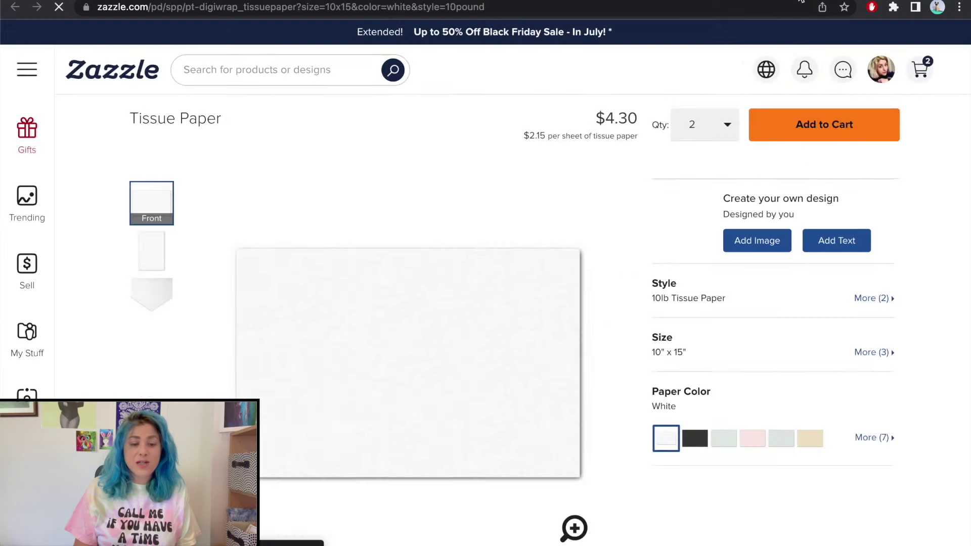
click(761, 245)
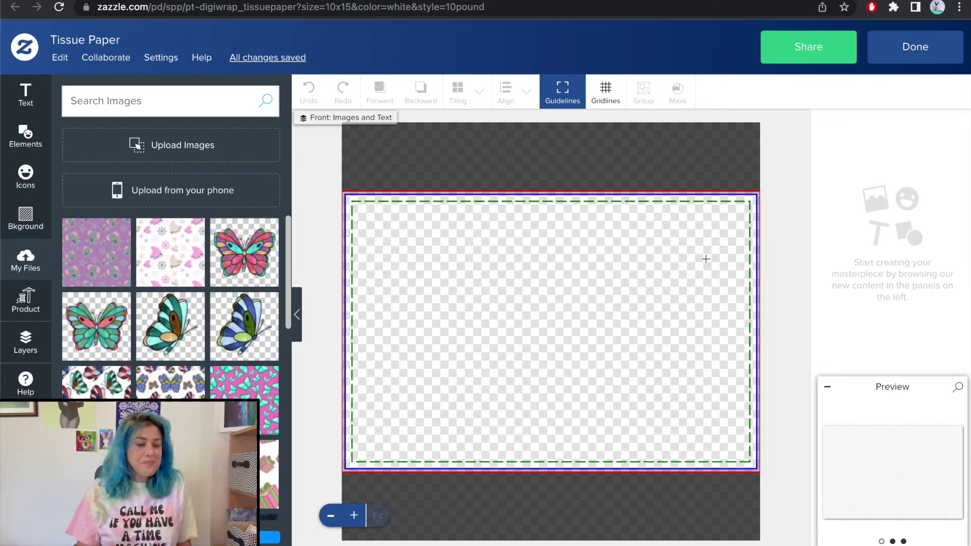
Find the dark green fern leaf pattern among the uploaded images and add it to the blank tissue paper.
scroll(244, 420, down, 6)
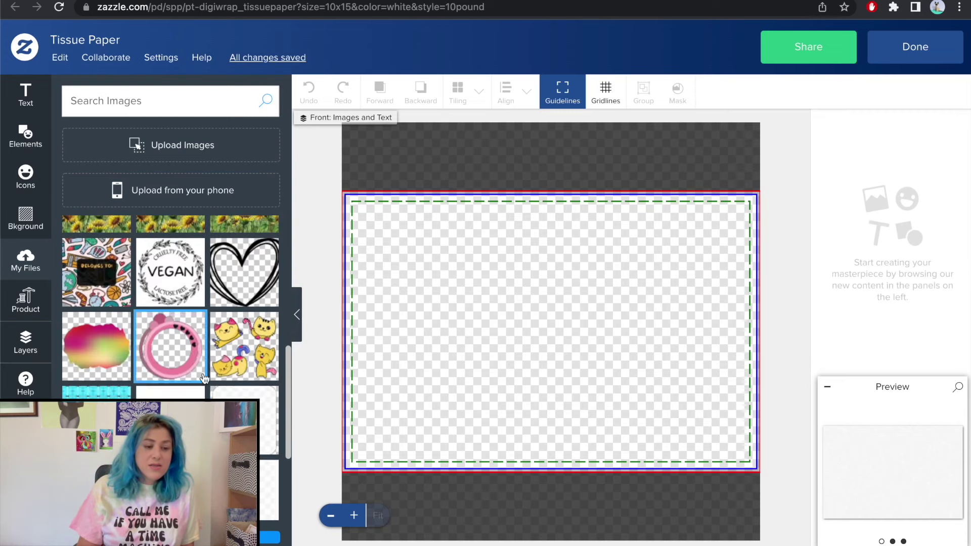
scroll(244, 419, up, 3)
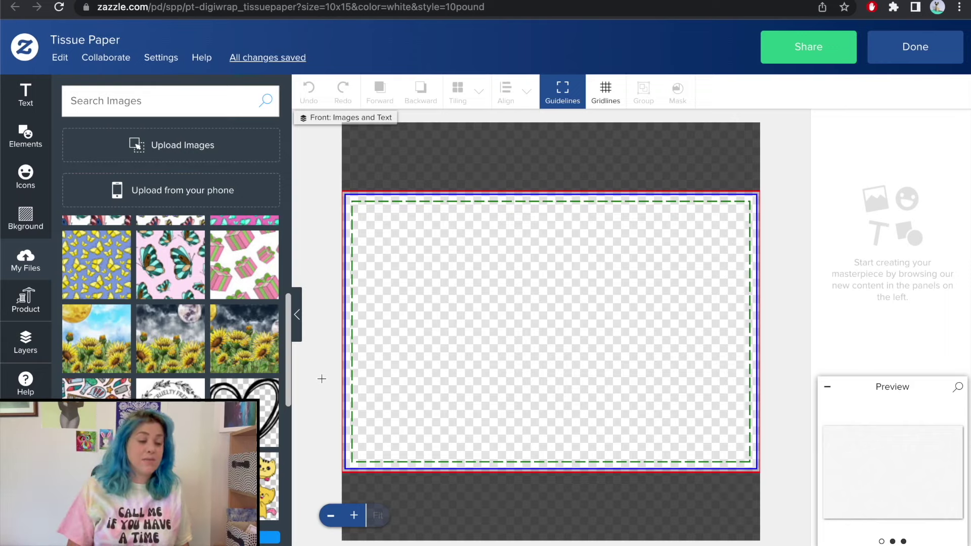
scroll(233, 322, down, 10)
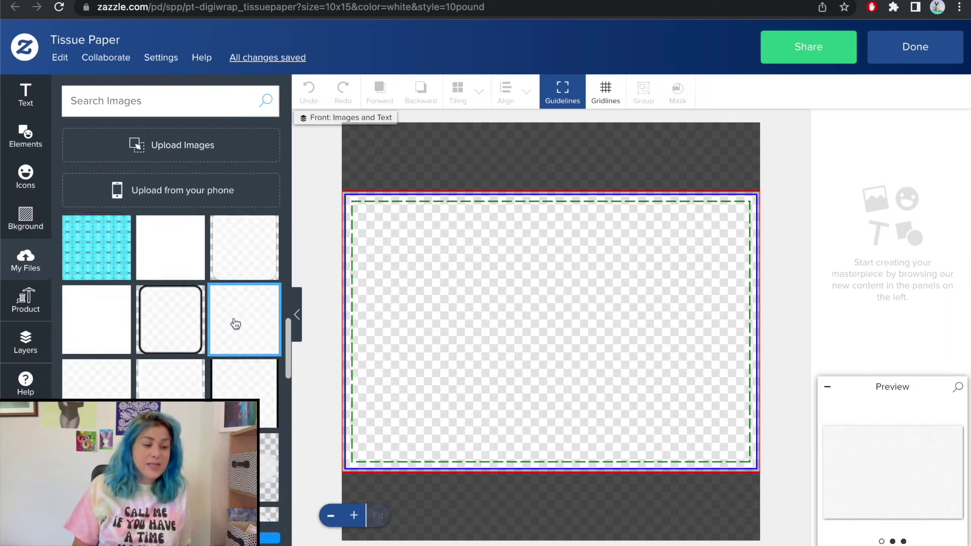
scroll(234, 321, down, 10)
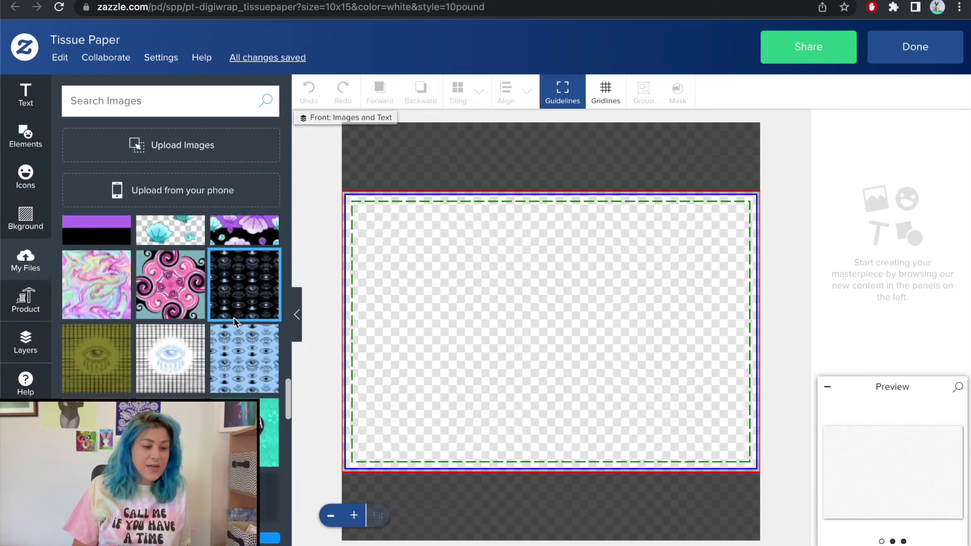
scroll(234, 317, down, 10)
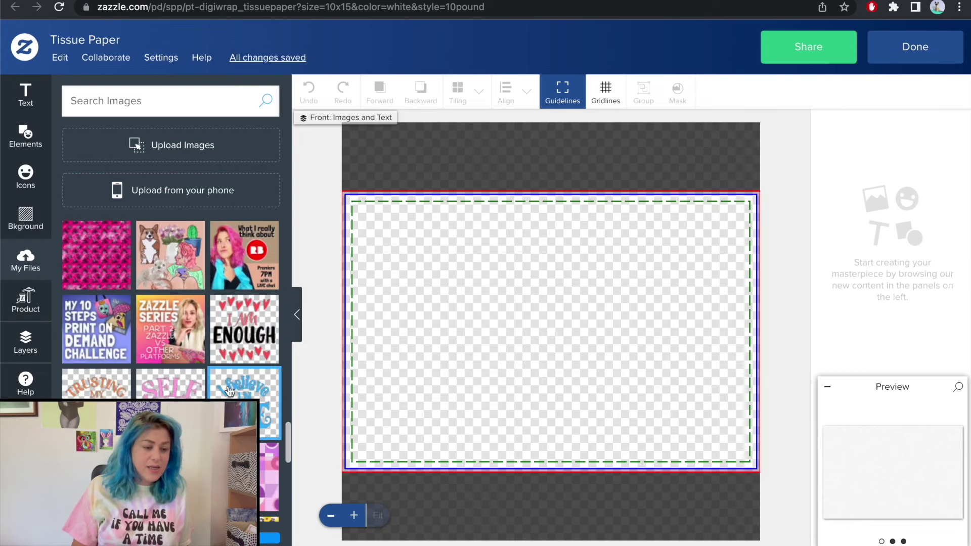
scroll(230, 391, down, 10)
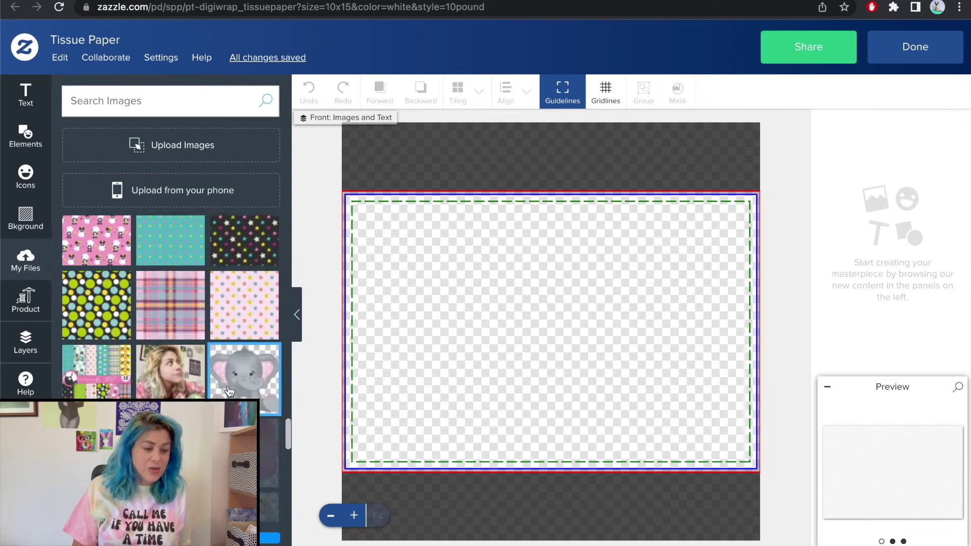
scroll(230, 391, down, 10)
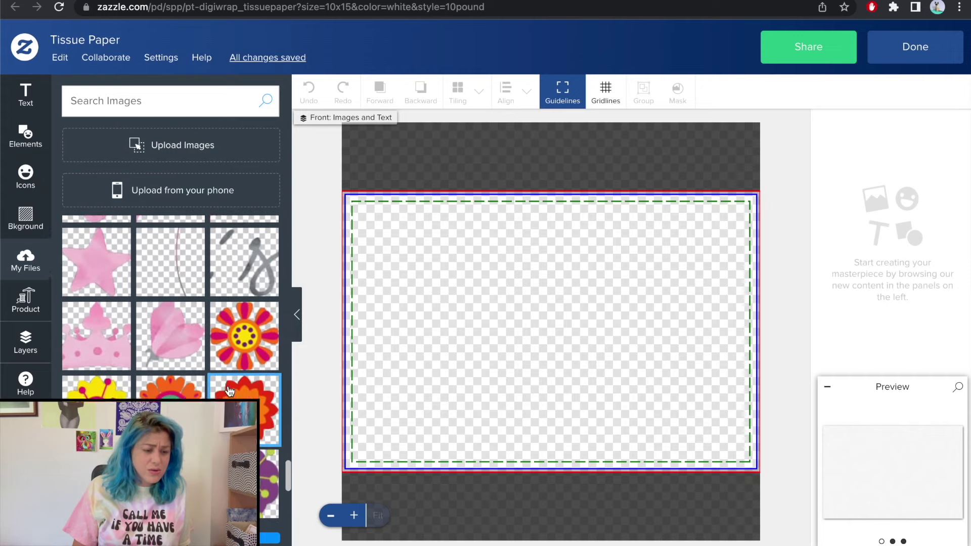
scroll(230, 390, down, 10)
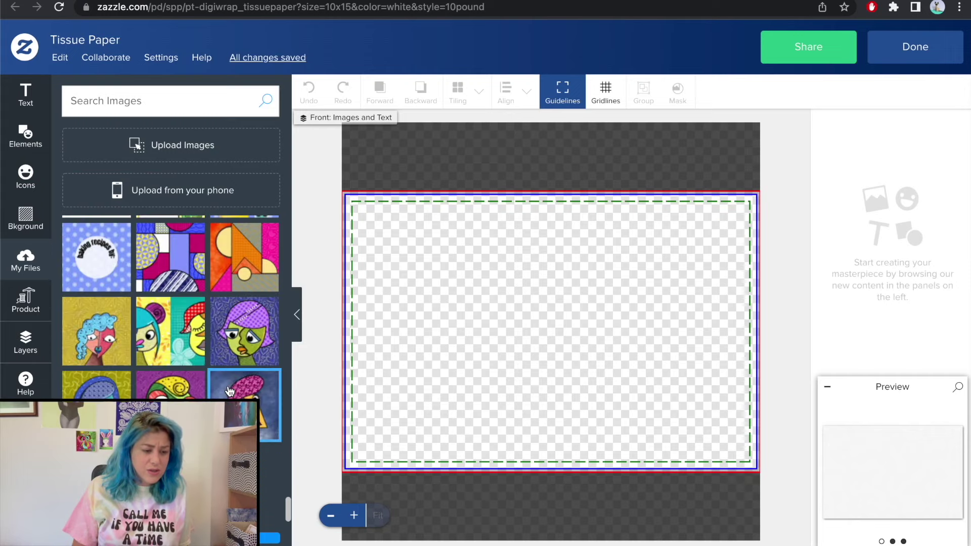
scroll(229, 391, down, 10)
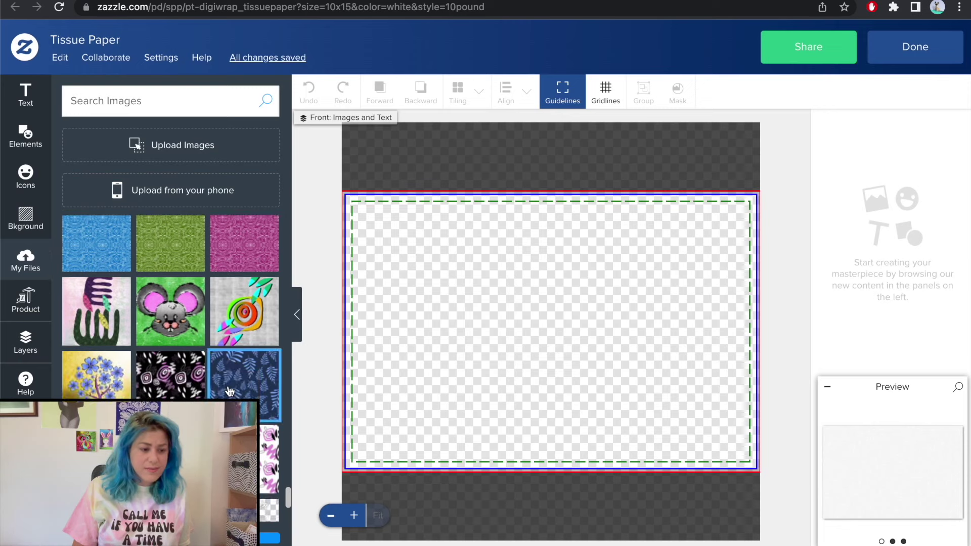
scroll(230, 390, up, 3)
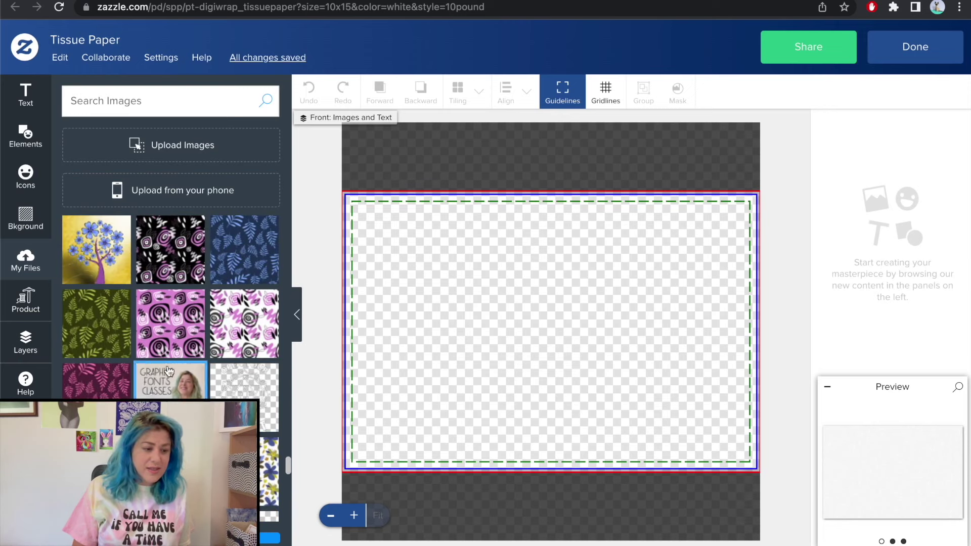
click(108, 339)
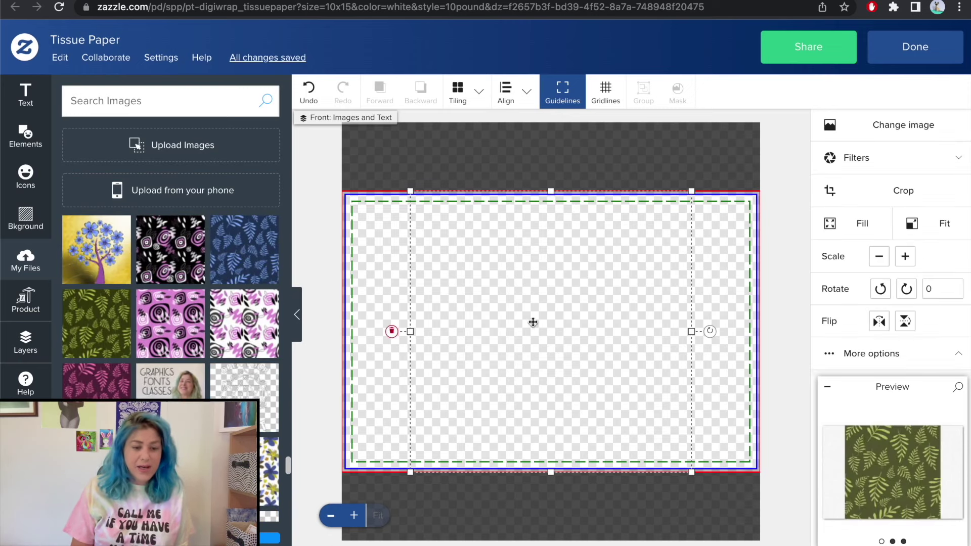
Shrink the fern pattern, move it into the sheet's lower-left corner and apply Basic tiling with tiles about 5.16 x 5.16 in.
drag(691, 192, 551, 331)
drag(503, 410, 441, 409)
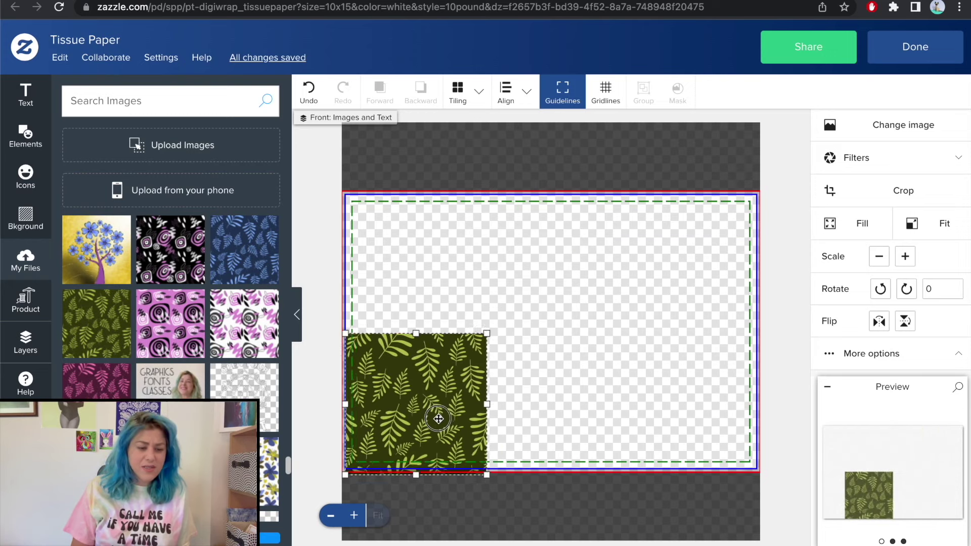
click(457, 91)
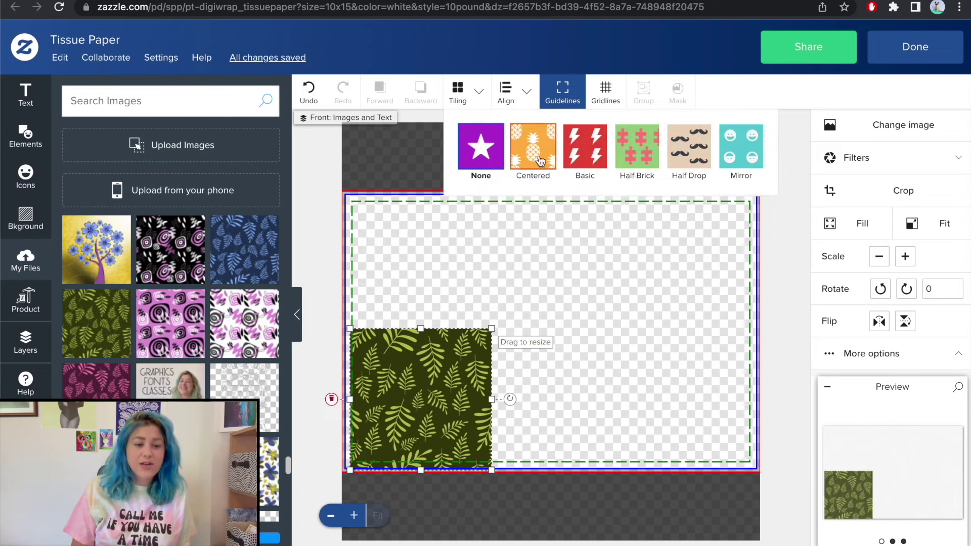
click(597, 152)
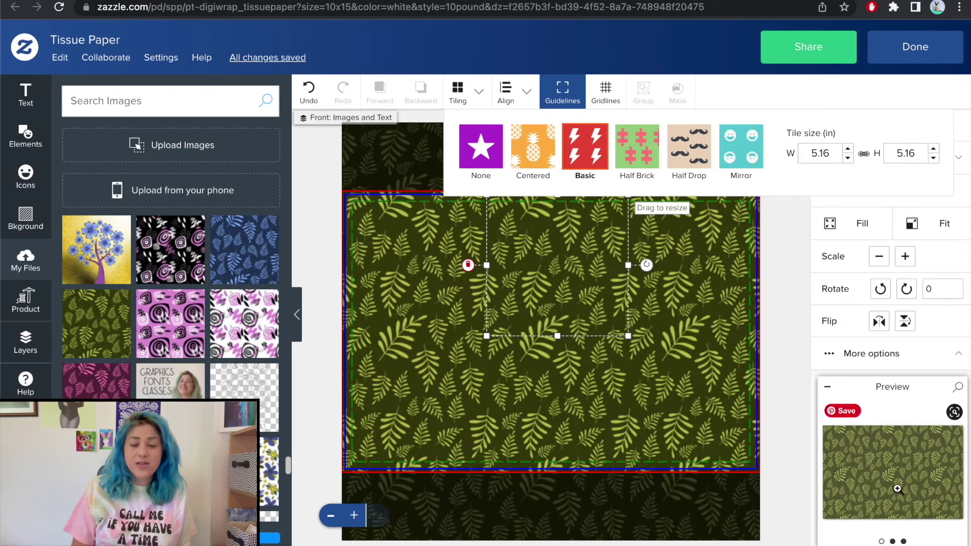
Preview the tiled fern tissue paper at full size in its different views and return to the design.
click(897, 487)
click(230, 172)
click(245, 118)
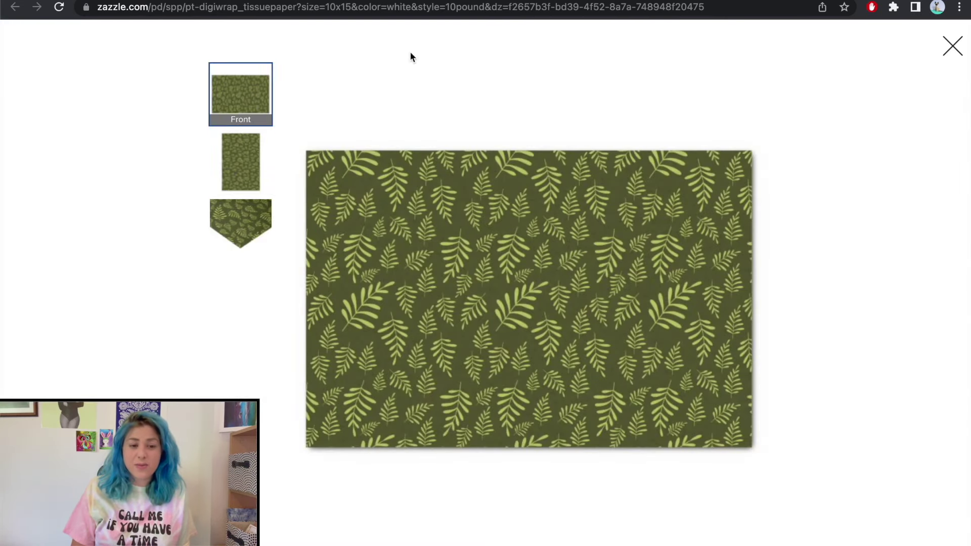
click(955, 50)
click(314, 231)
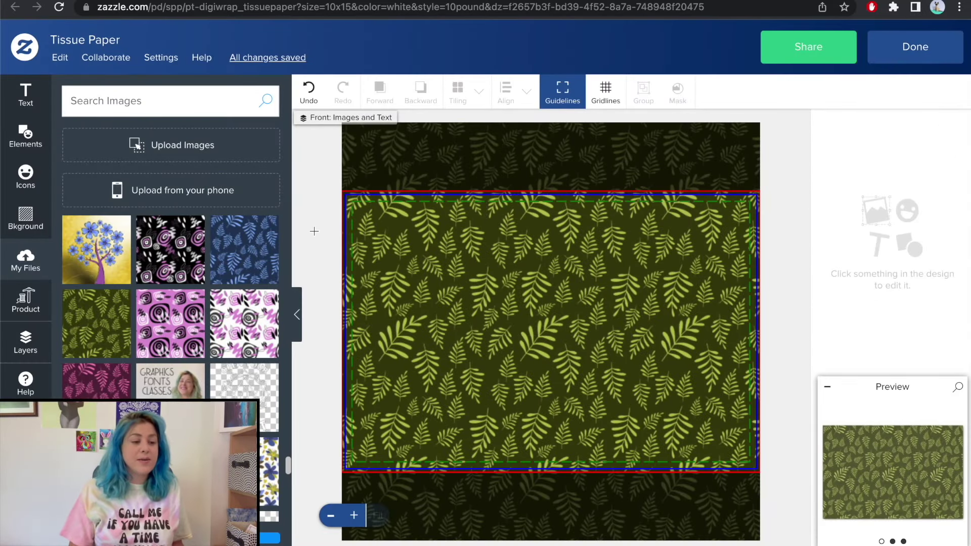
Add a circle shape, resize it into a smaller horizontal oval and center it on the artboard both horizontally and vertically.
click(25, 137)
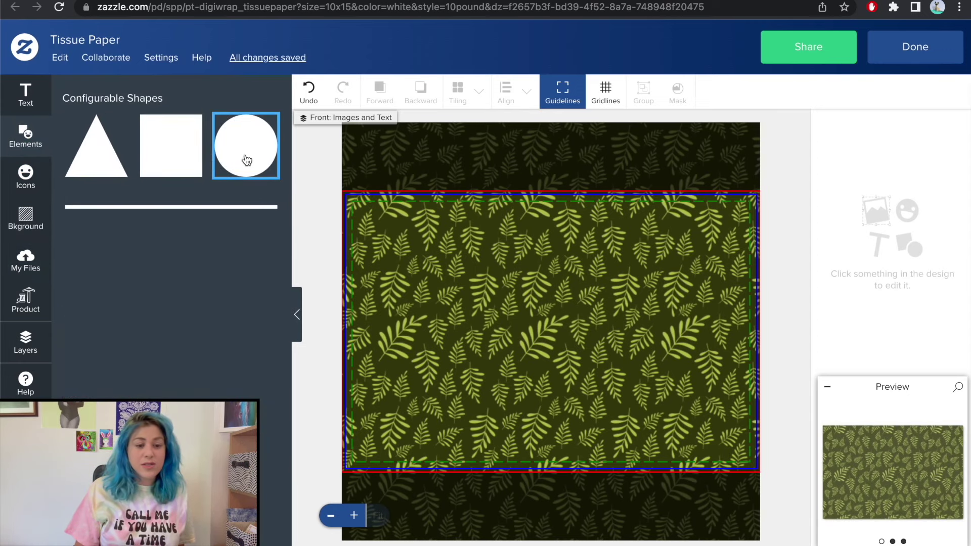
click(246, 161)
drag(657, 226, 609, 341)
drag(527, 395, 546, 339)
click(506, 91)
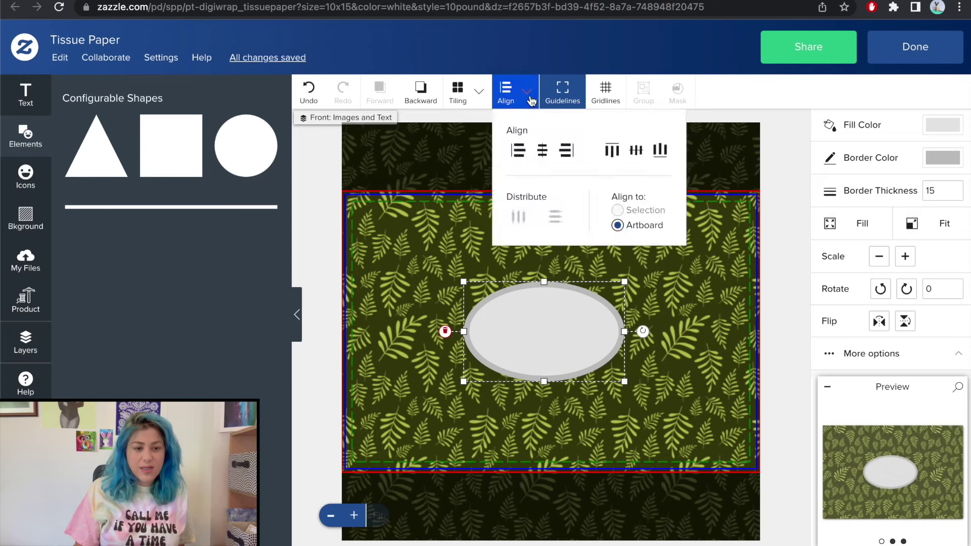
click(541, 150)
click(618, 159)
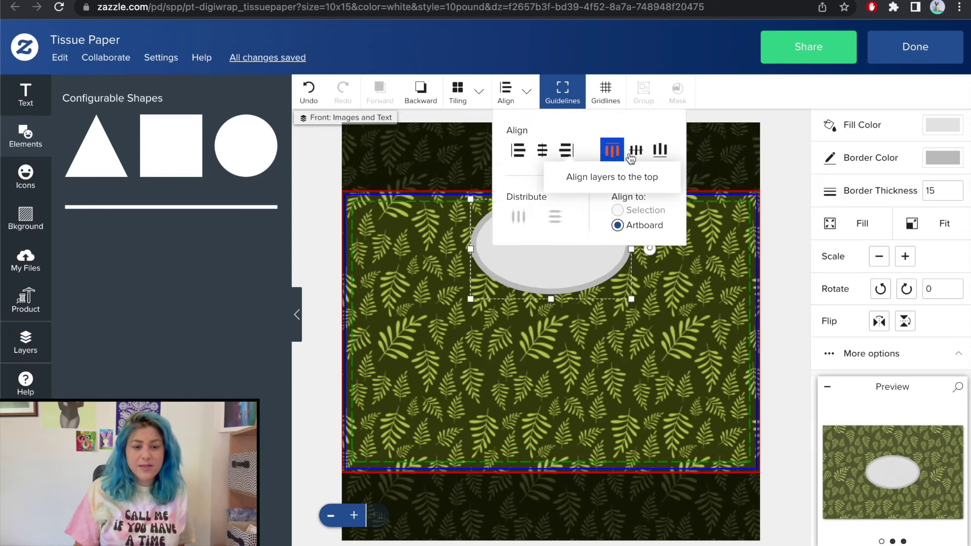
click(635, 149)
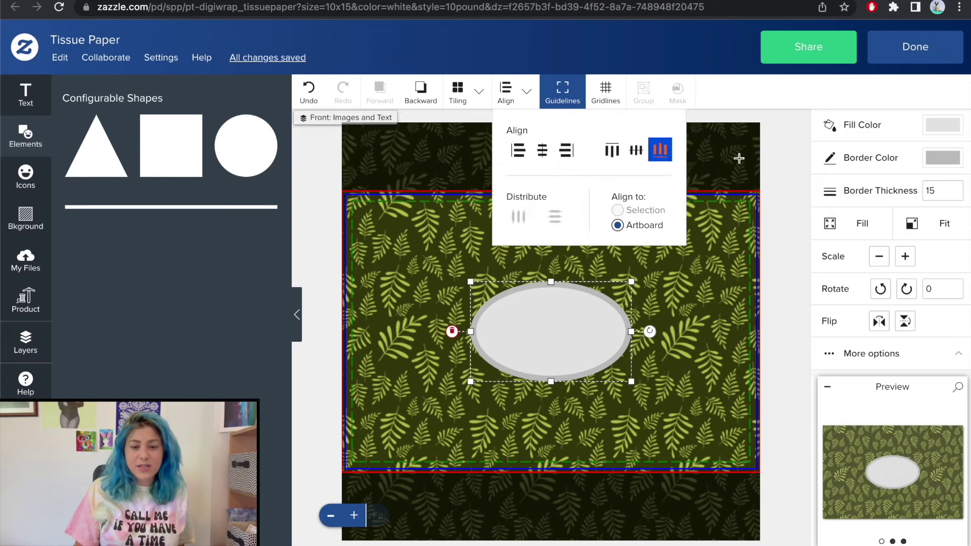
Set the oval's fill color to white.
click(939, 126)
click(852, 163)
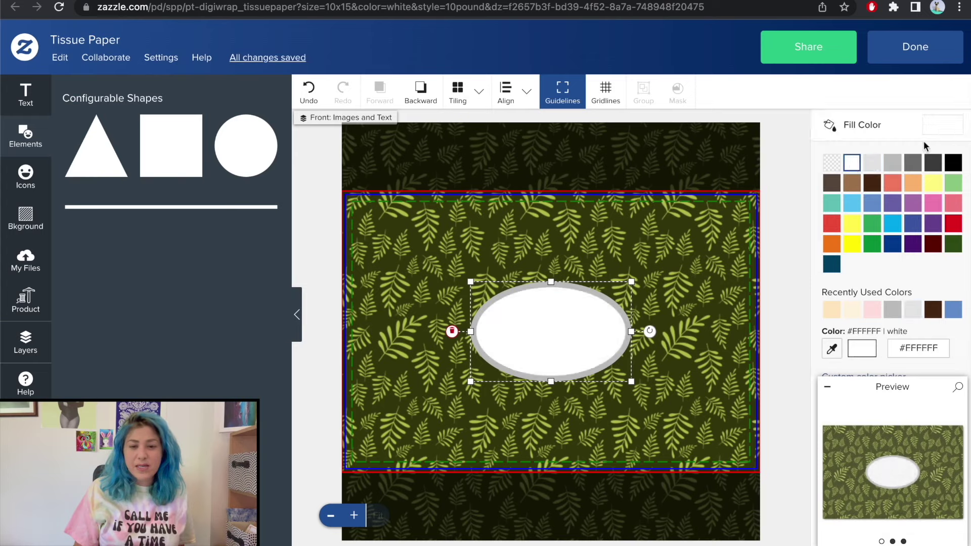
click(933, 126)
Give the oval a white border with a thickness of 4 and a black fill.
click(939, 157)
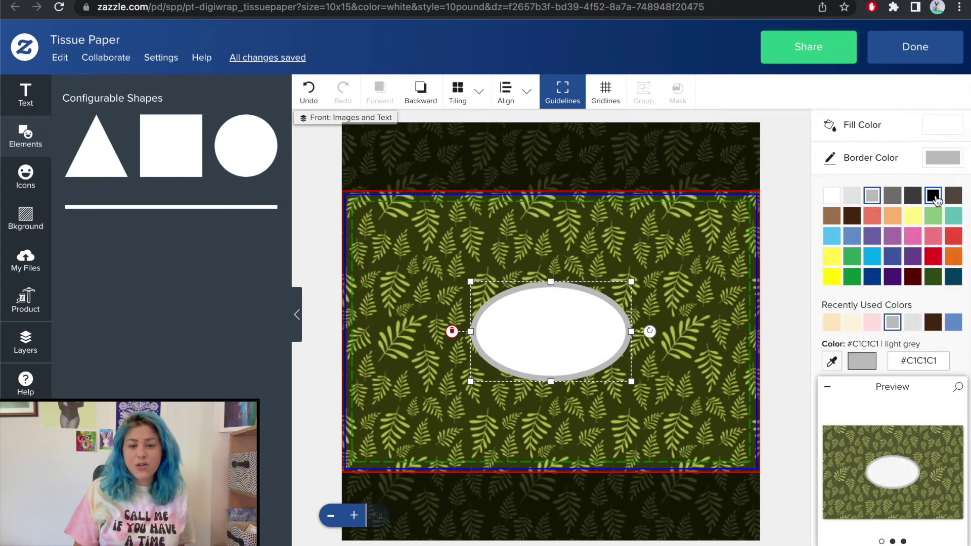
click(939, 158)
click(939, 157)
click(831, 195)
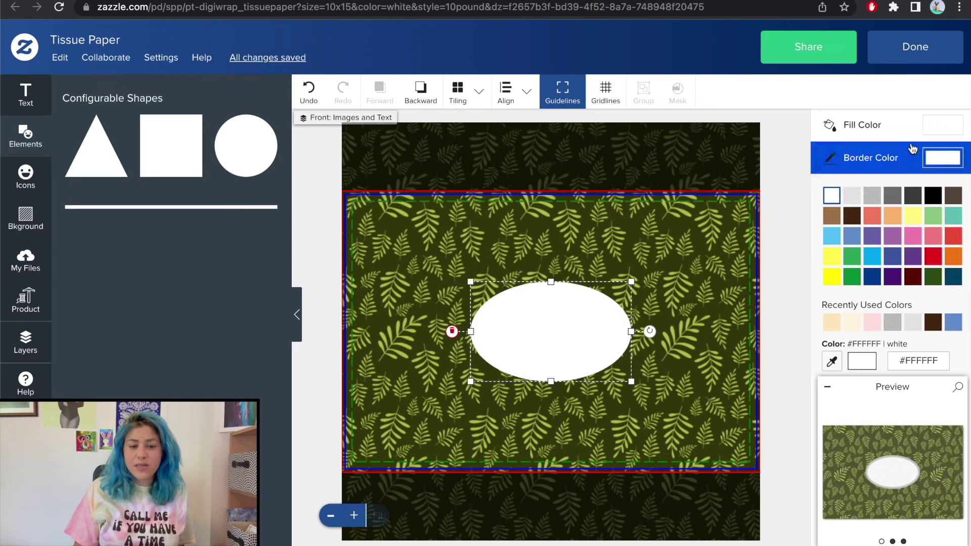
click(932, 127)
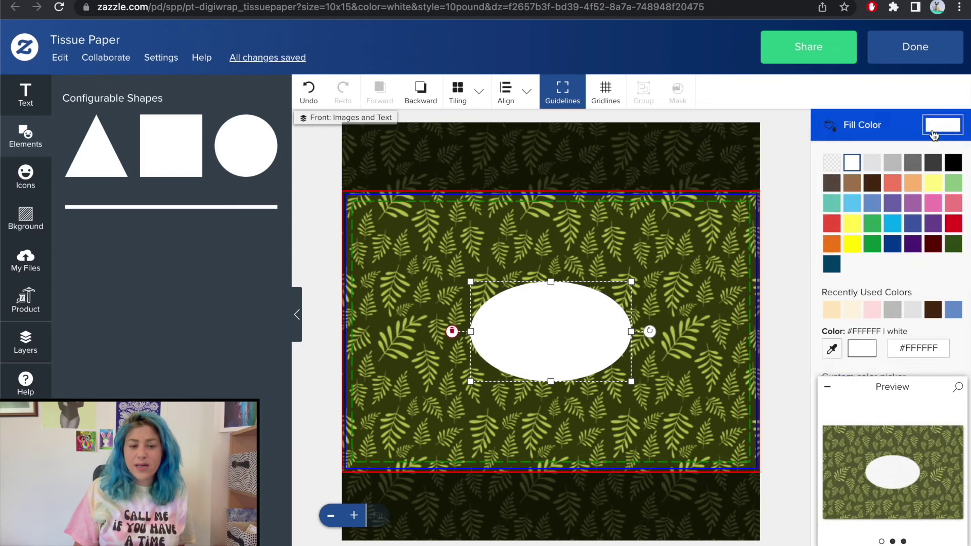
click(953, 164)
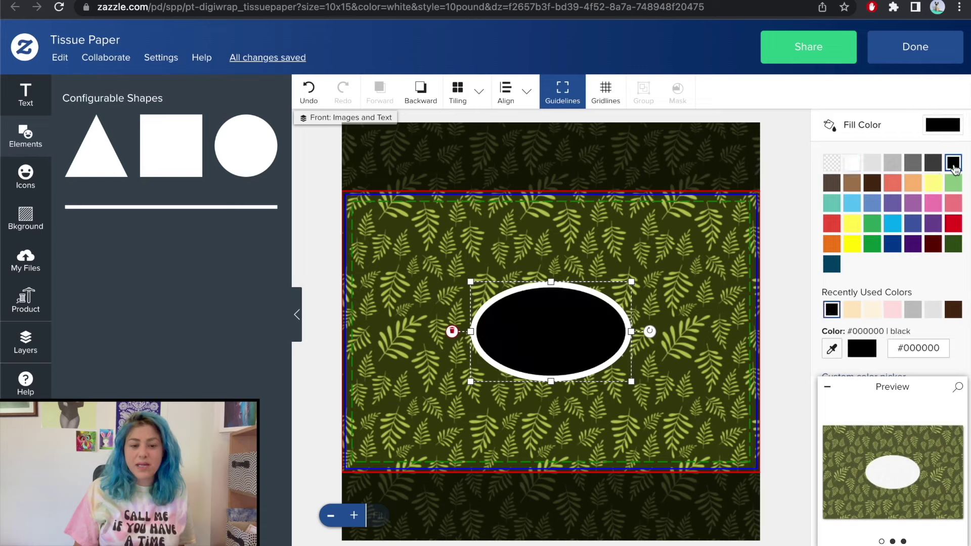
click(903, 127)
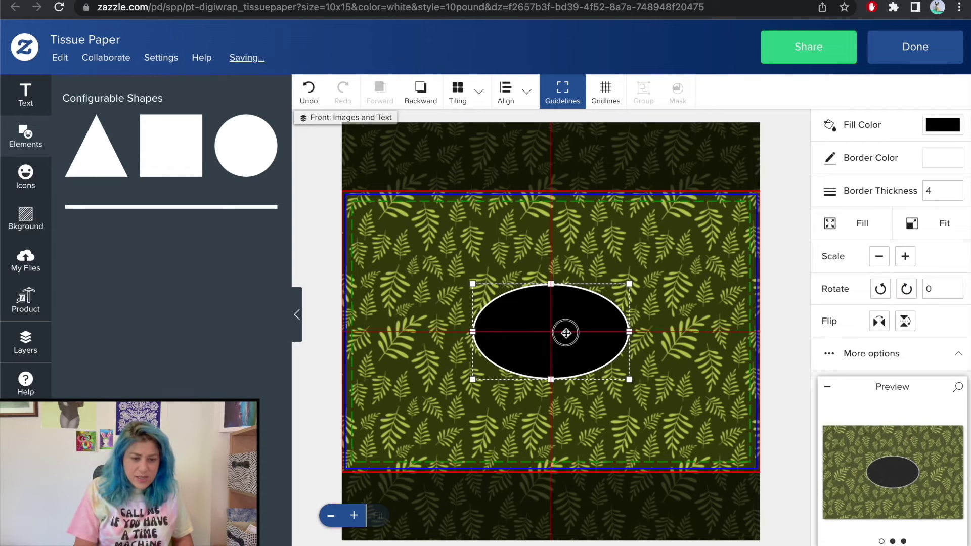
Add the two-line text "Handmade with LOVE" to the design.
click(25, 93)
click(153, 103)
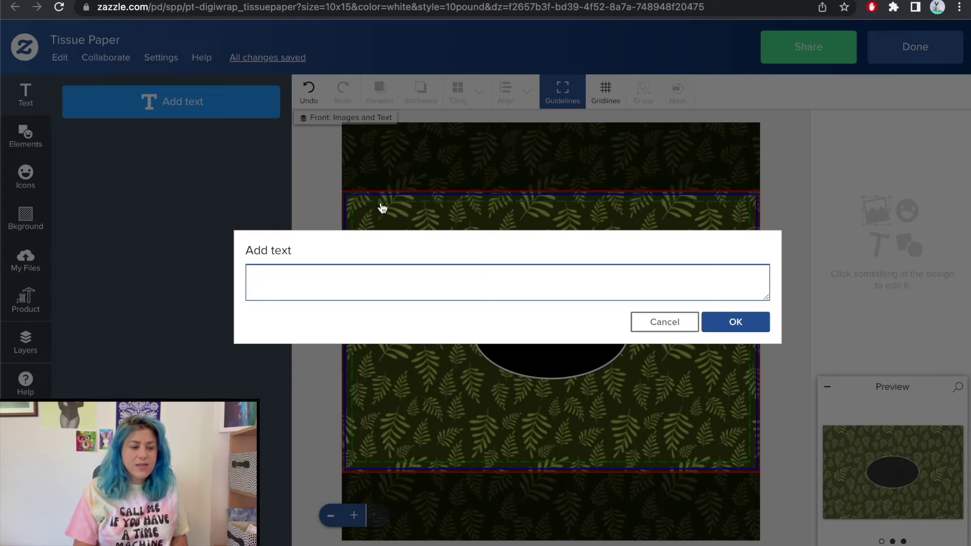
text(Handmade)
key(Return)
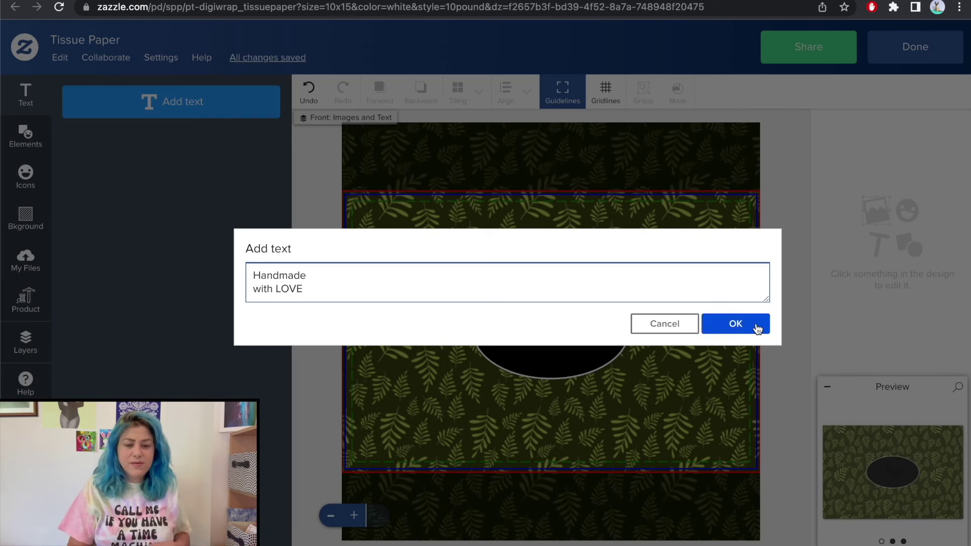
click(735, 323)
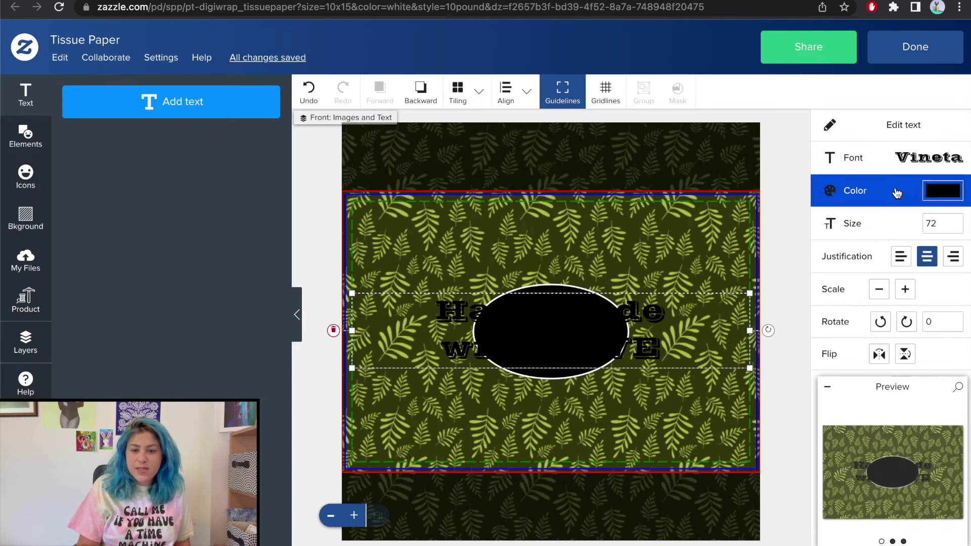
Set the color of the "Handmade with LOVE" text to white.
click(921, 159)
click(921, 159)
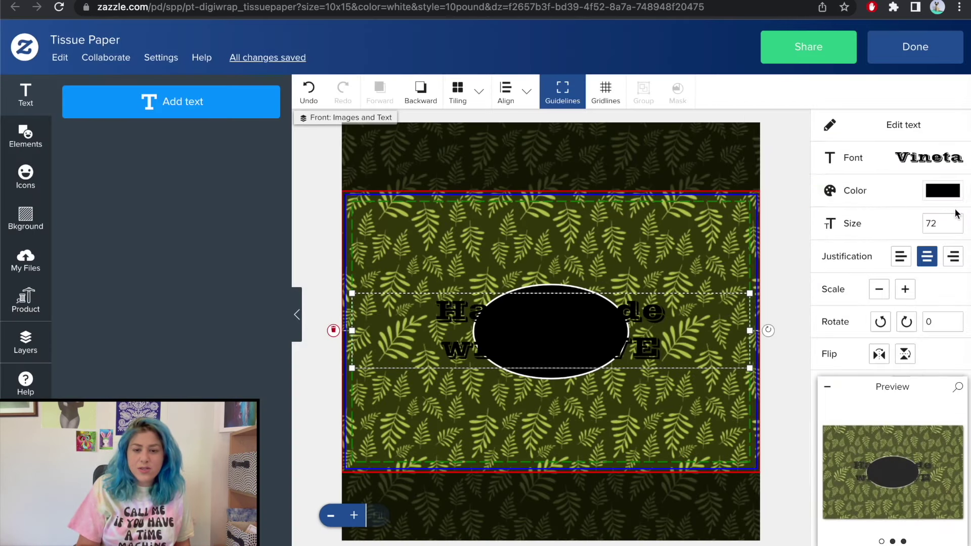
click(943, 194)
click(831, 230)
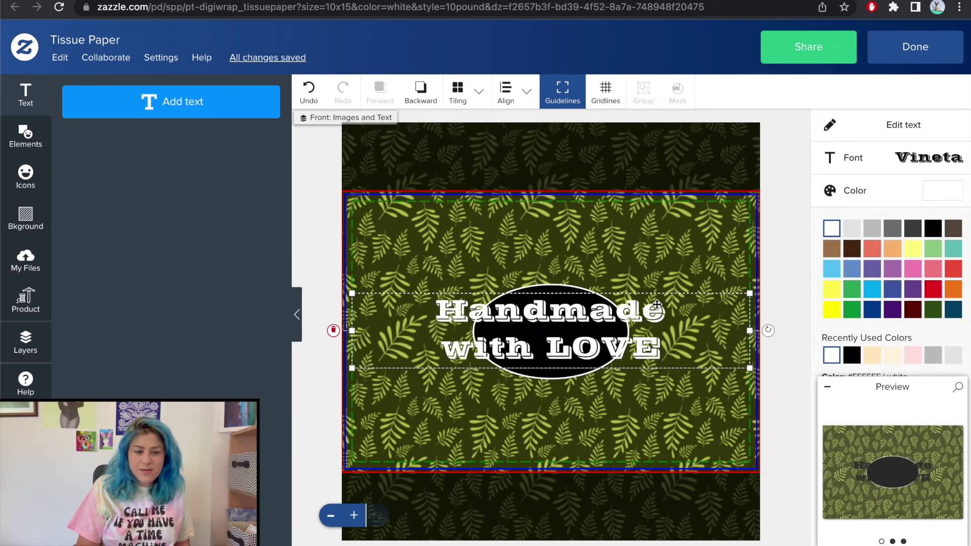
Narrow the text box, scale the text down and place it inside the black oval.
drag(749, 330, 618, 330)
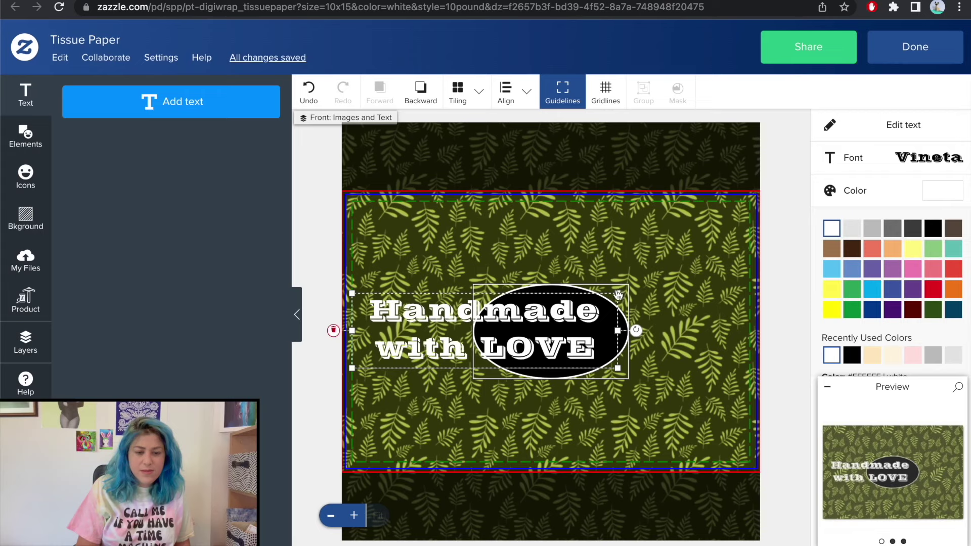
drag(618, 294, 523, 348)
drag(433, 355, 544, 348)
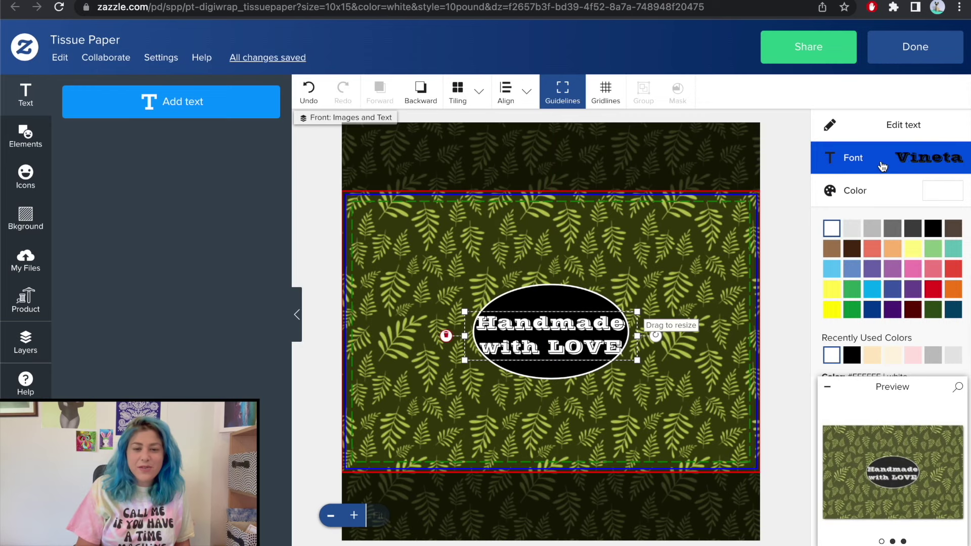
Change the font of the oval's text to Unica One and deselect the text.
click(883, 166)
click(761, 247)
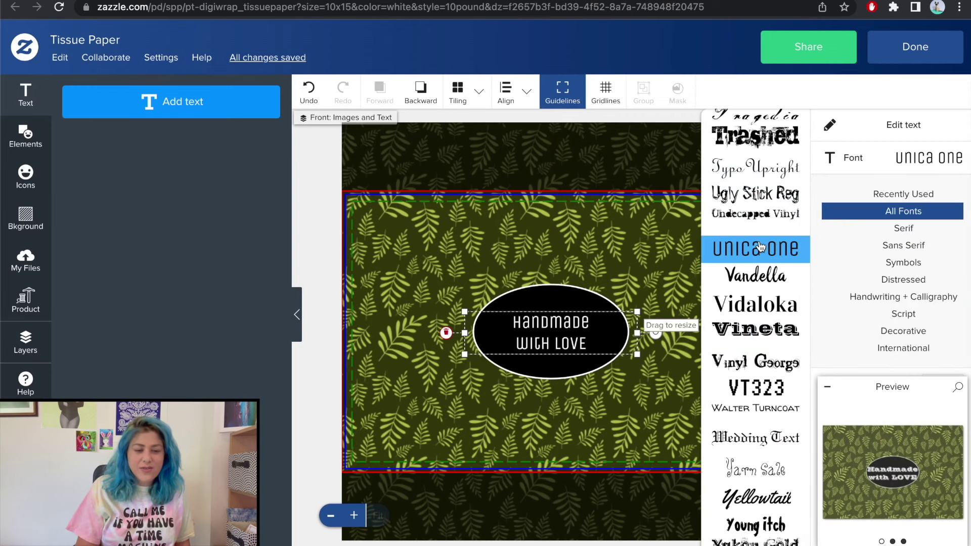
click(688, 239)
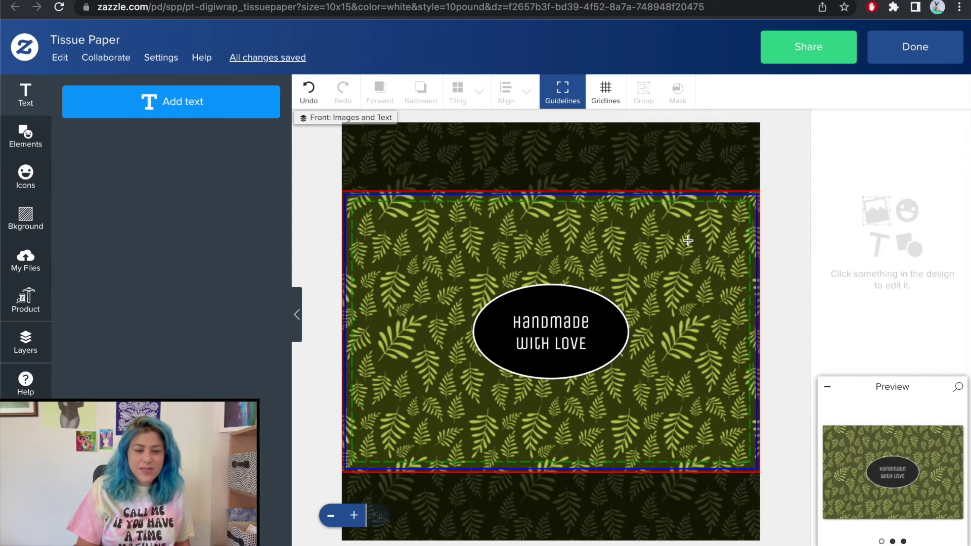
Shrink the black oval and recenter it around the "Handmade with LOVE" text.
click(589, 303)
click(629, 280)
click(630, 283)
drag(631, 284, 604, 296)
mouse_move(539, 302)
mouse_down()
mouse_move(558, 296)
mouse_move(551, 289)
mouse_up()
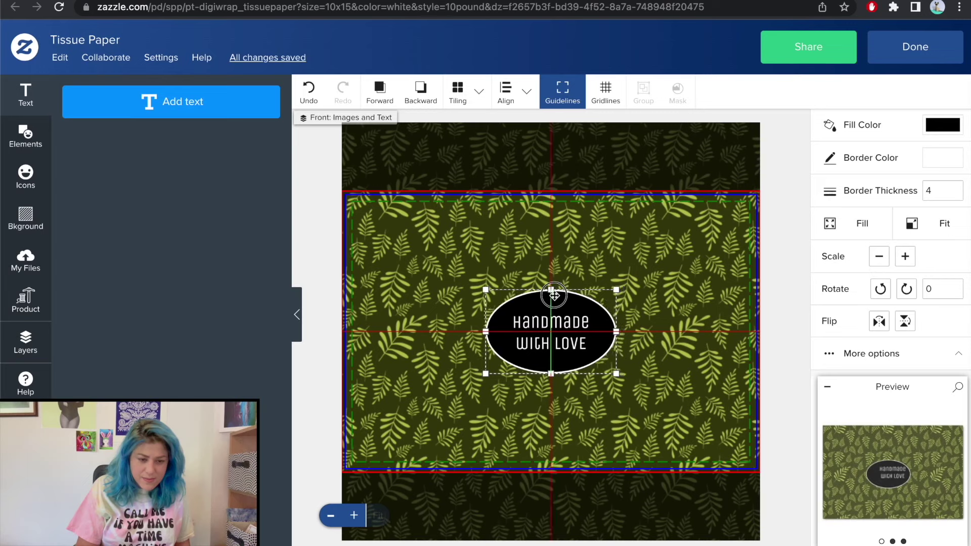
Make the "Handmade with LOVE" text a template object that can be edited on the product page.
click(559, 329)
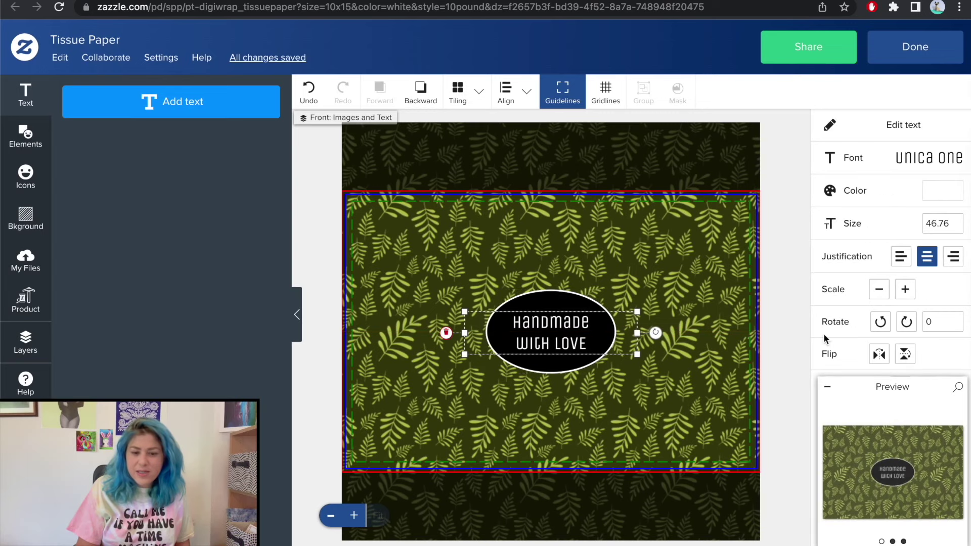
click(827, 386)
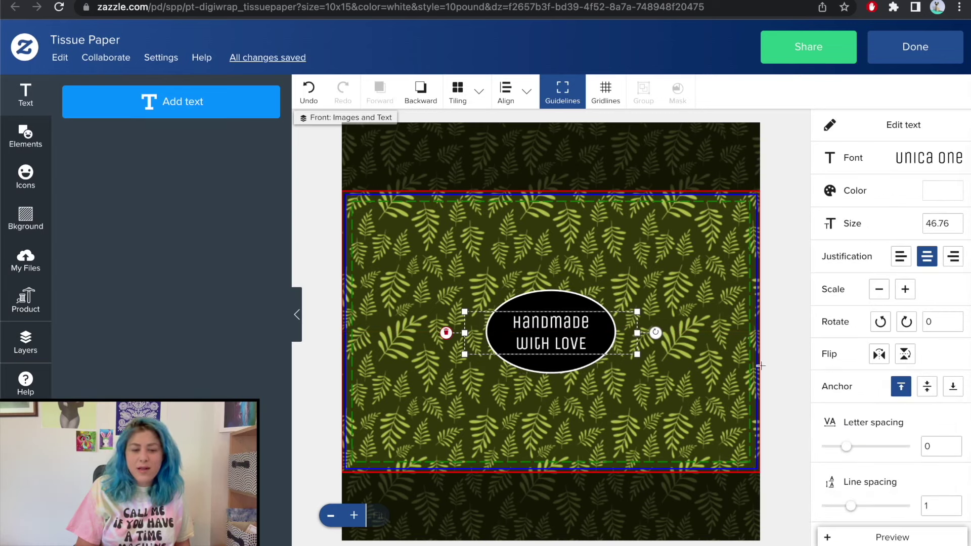
scroll(859, 398, down, 5)
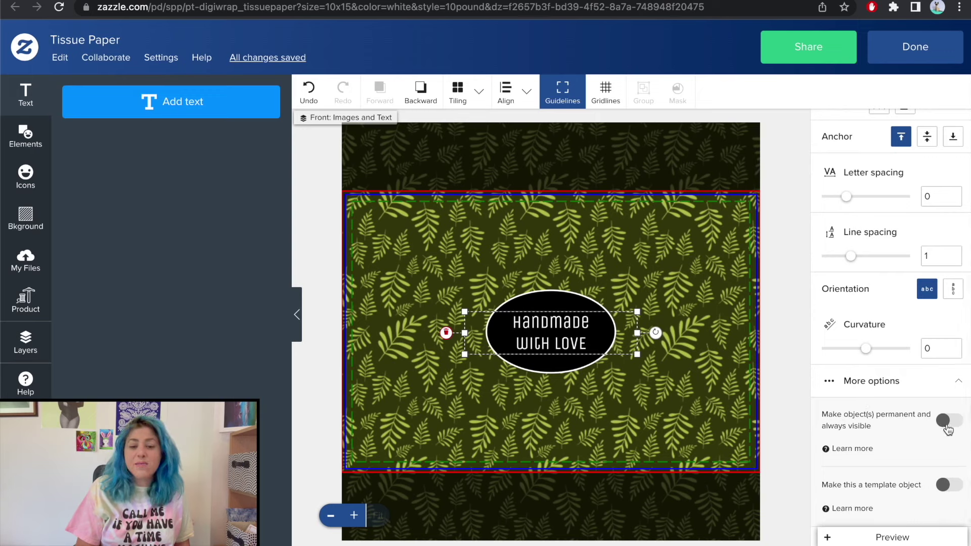
click(950, 486)
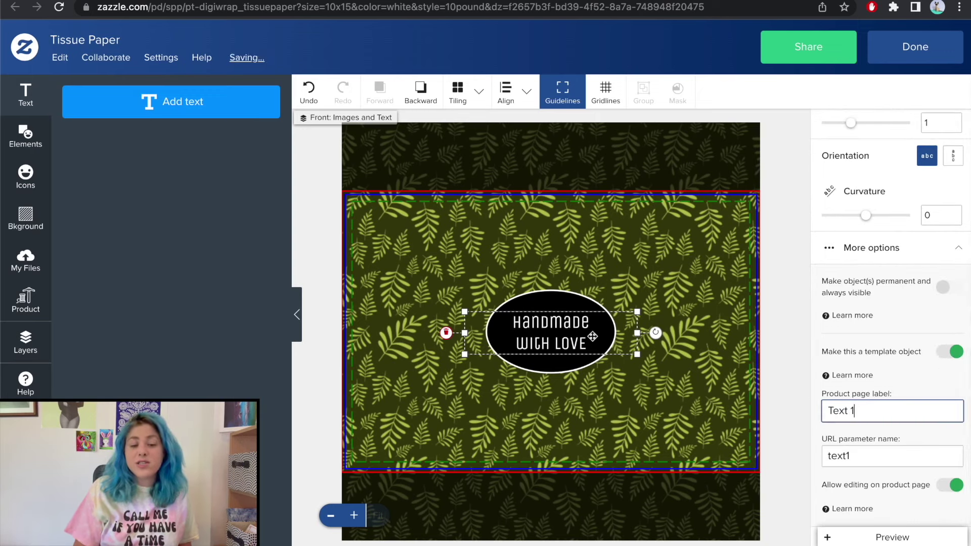
Check the enlarged product preview, close it and finish the design to return to the product page.
click(877, 537)
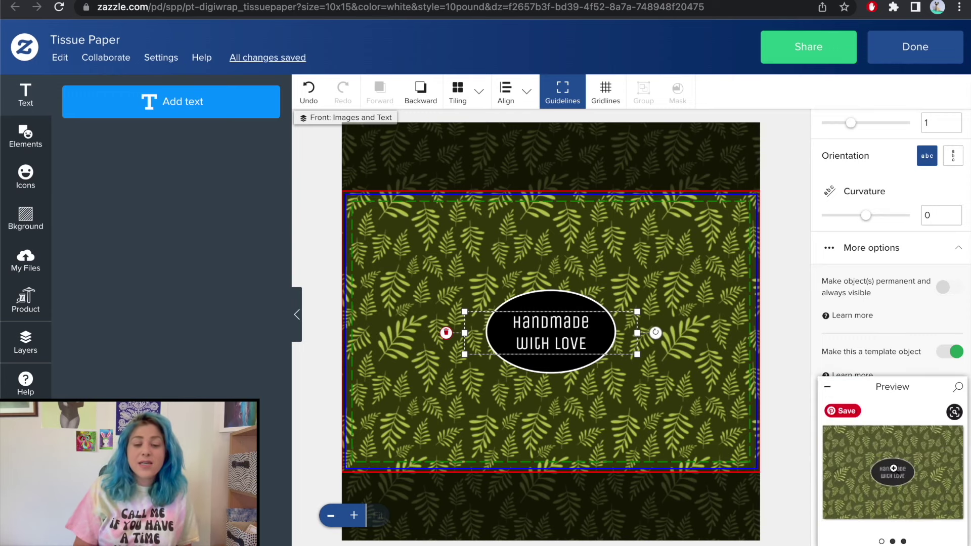
click(892, 473)
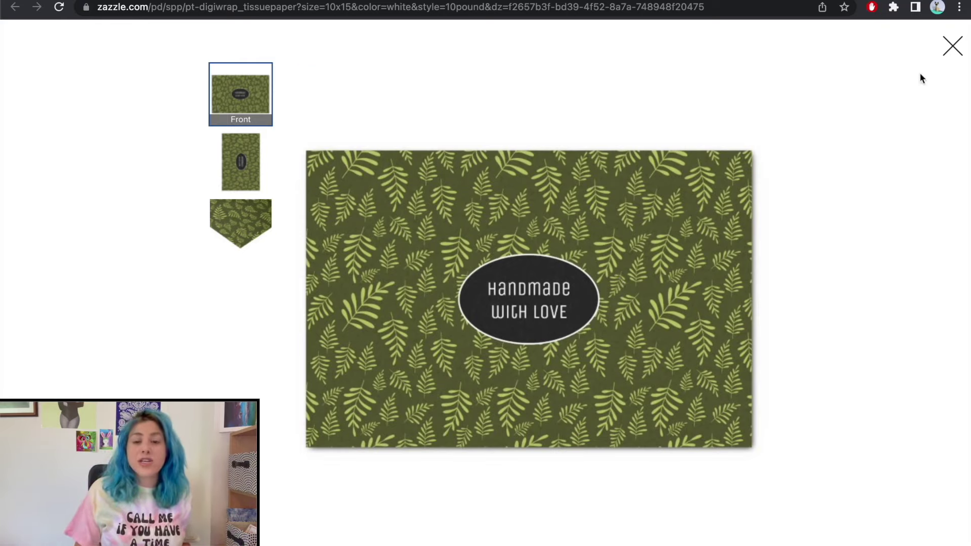
click(952, 47)
click(905, 50)
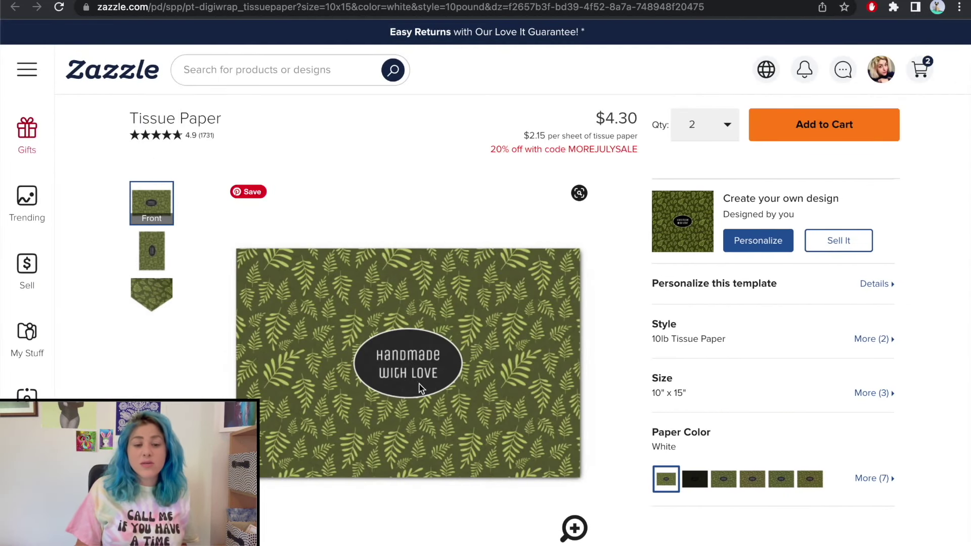
Personalize the template by replacing "Handmade" with "Made for you" in the Text 1 field.
click(752, 243)
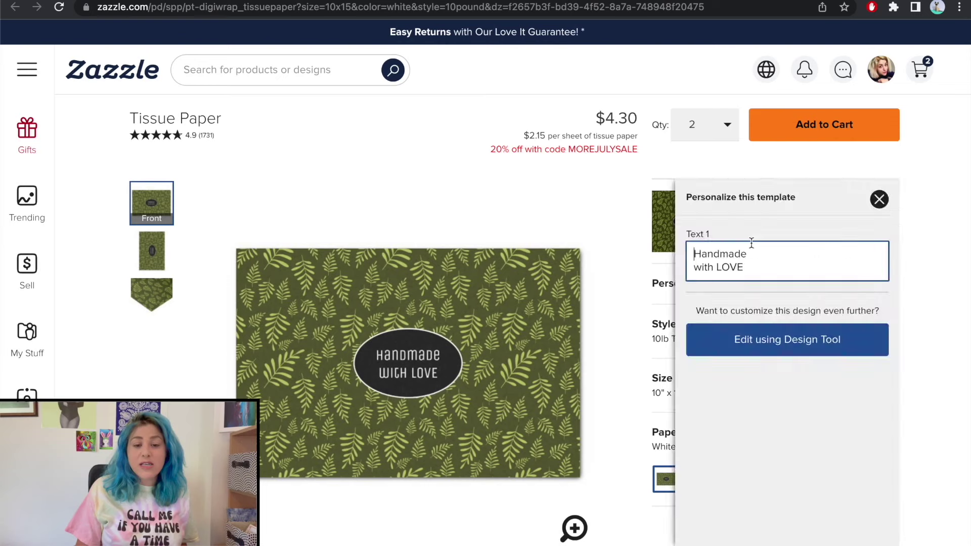
double_click(723, 252)
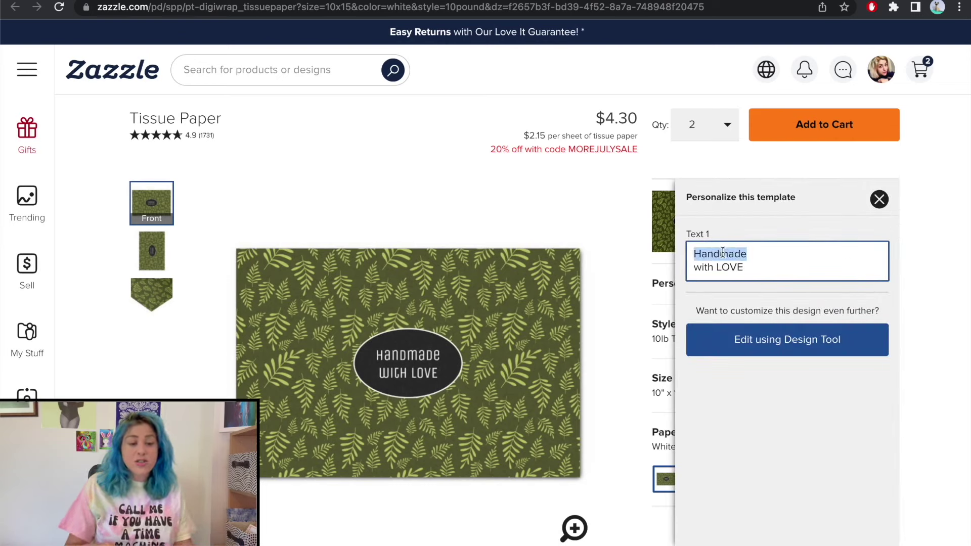
text(Made for you)
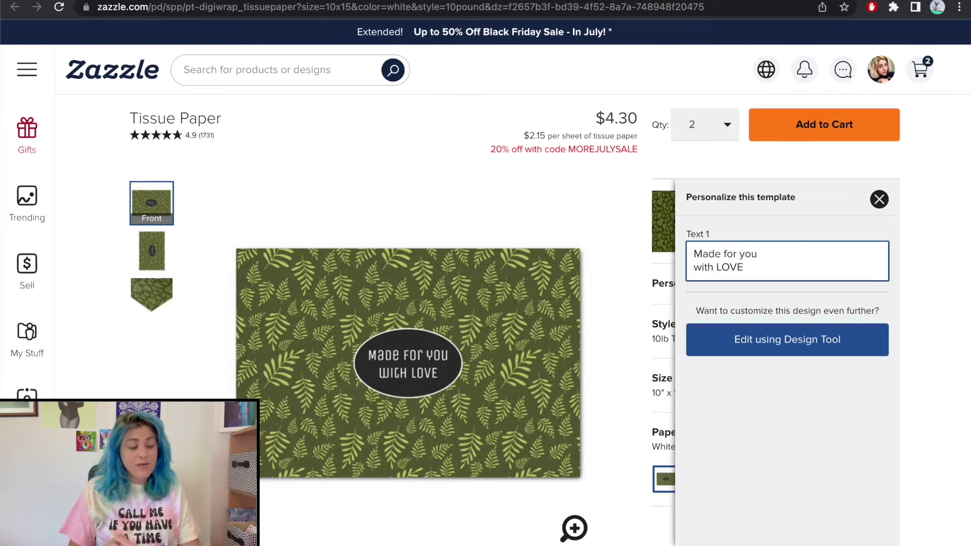
Replace the whole template text with "Thank YOU" on two lines and close the personalization form.
key(ctrl+a)
text(Thank)
key(Return)
text(YOU)
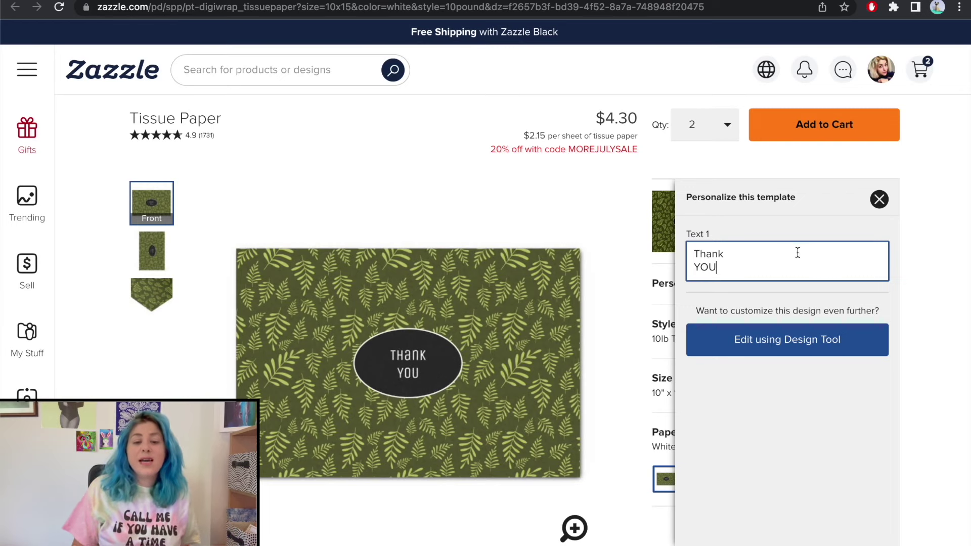
click(878, 200)
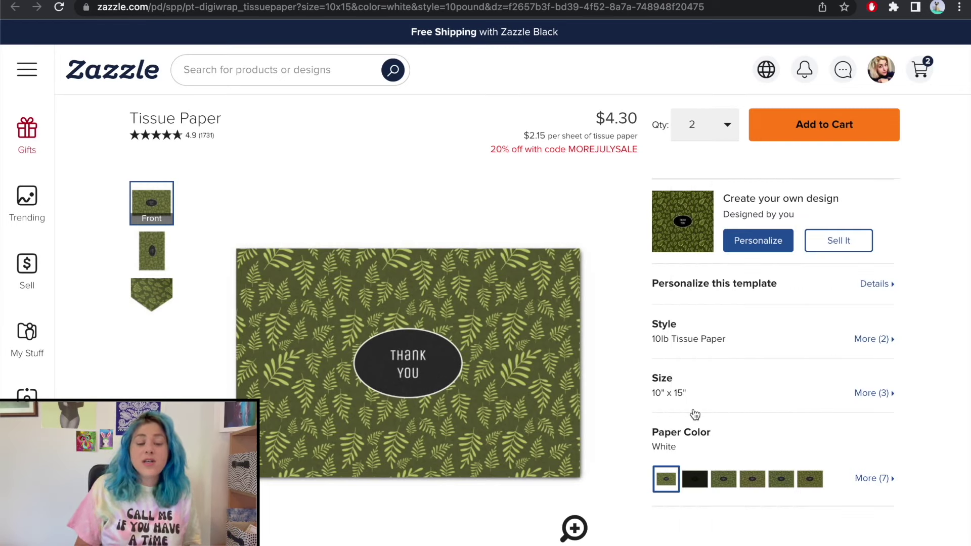
Preview the tissue paper in Black and in the paper color right after it.
click(693, 484)
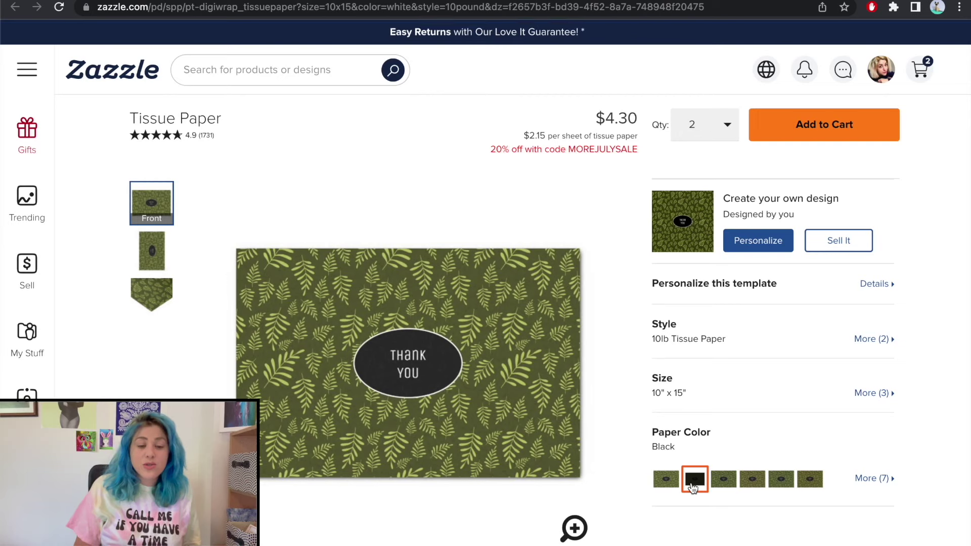
click(723, 485)
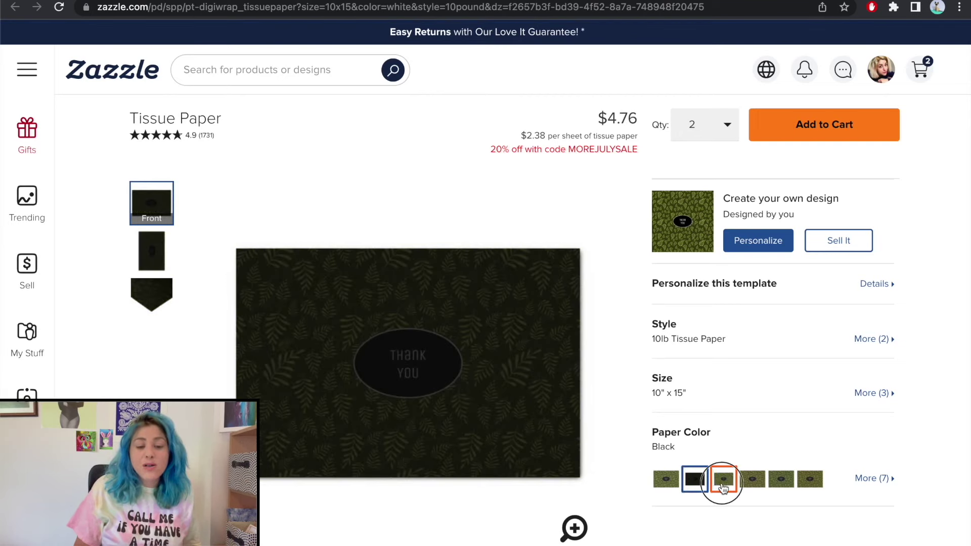